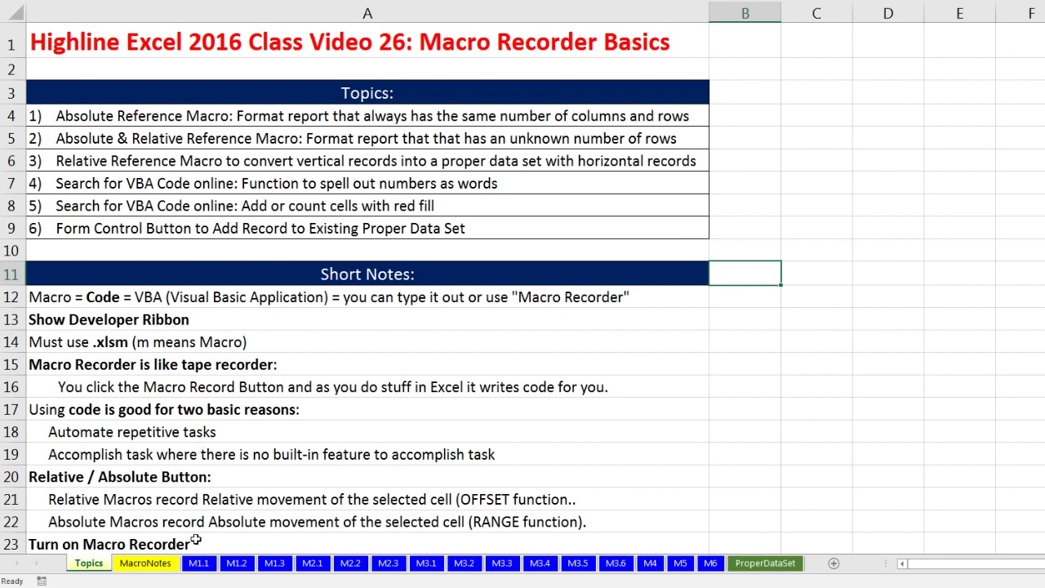
- Look over the client asset data on sheet M1.1 and the Numbers and Words table on M4, ending on Topics
left_click(199, 563)
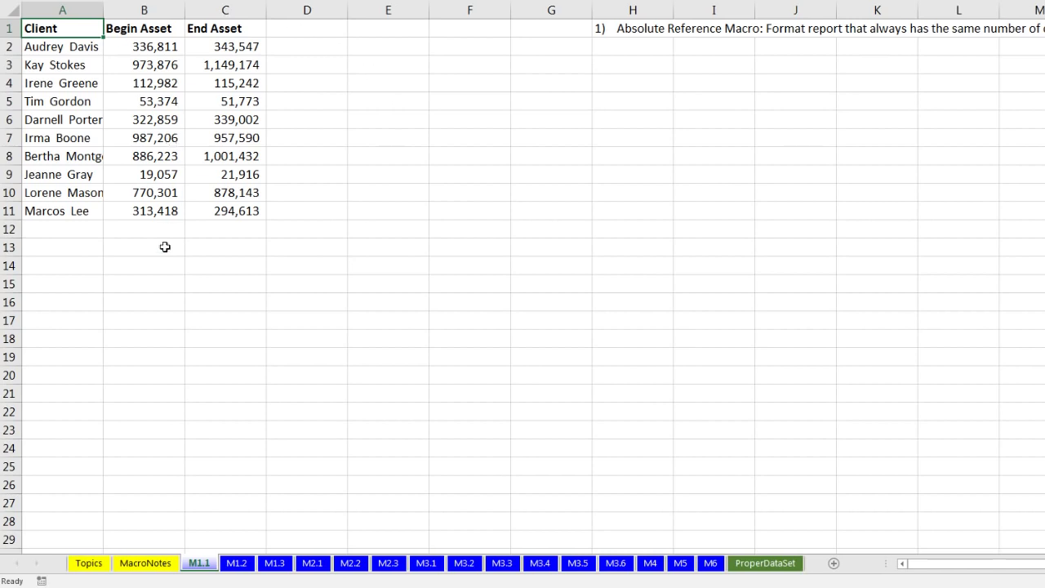
left_click(90, 565)
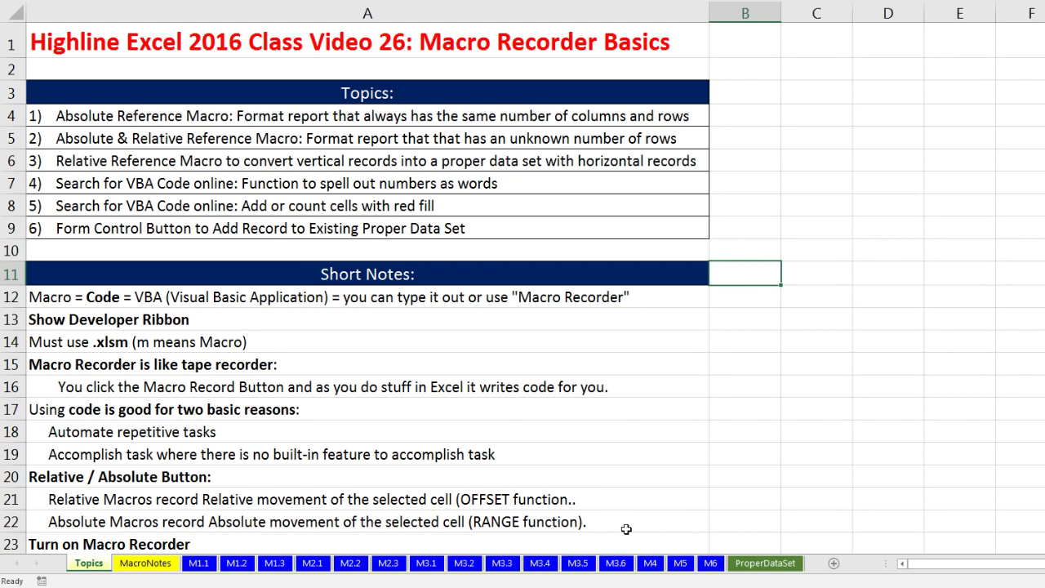
left_click(650, 562)
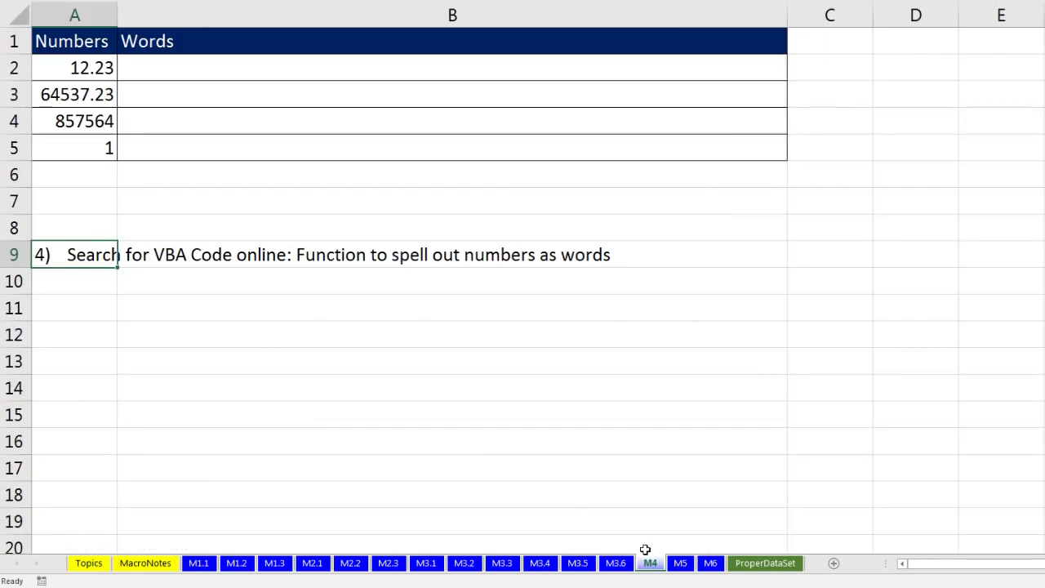
left_click(210, 74)
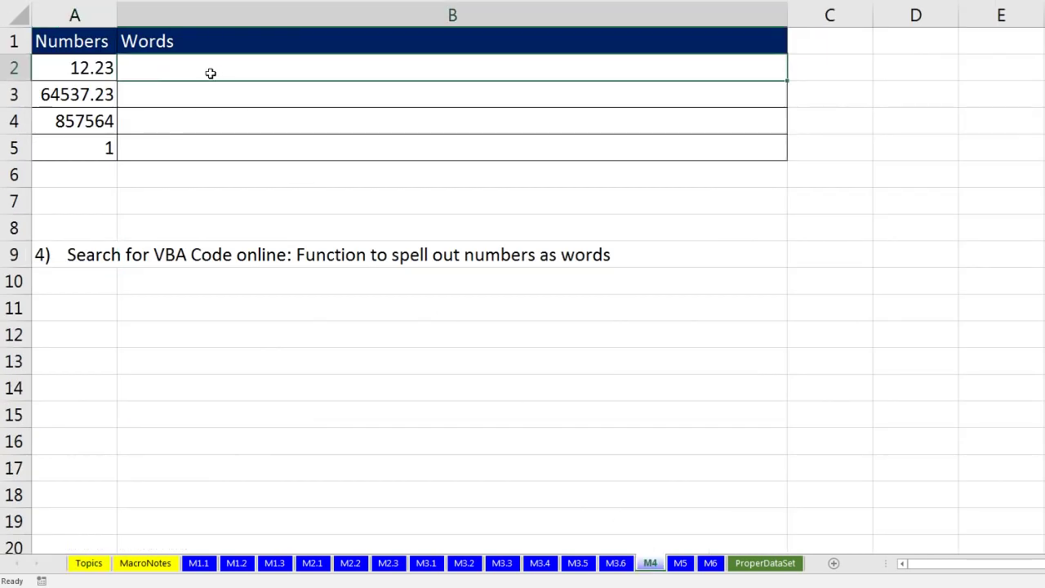
left_click(164, 93)
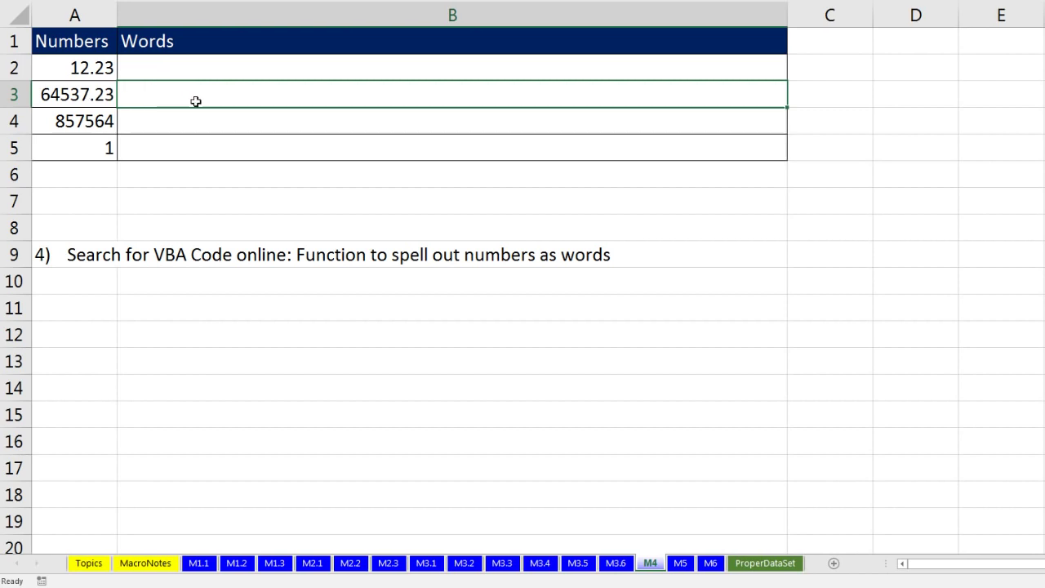
left_click(89, 562)
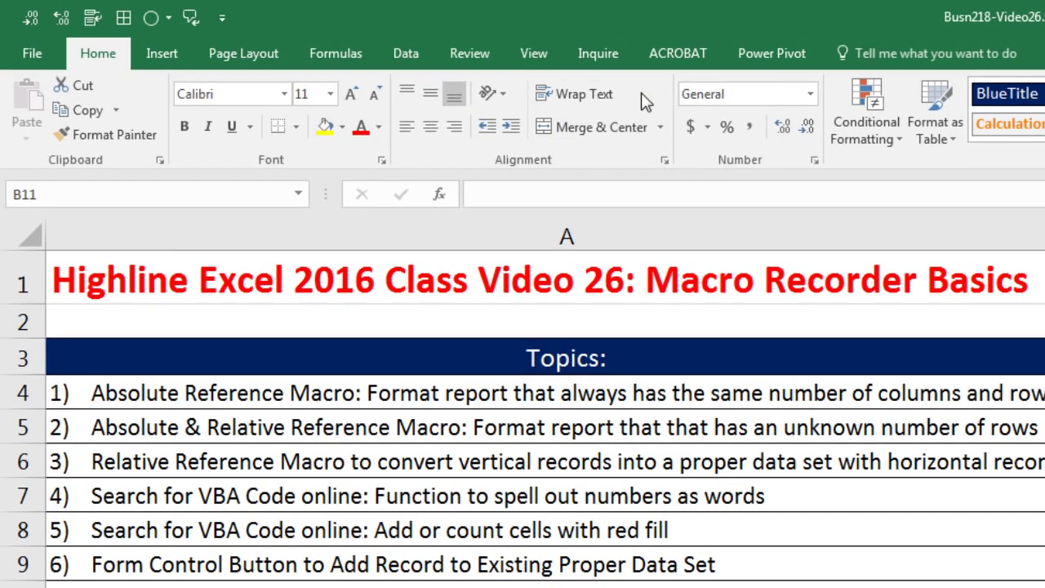
- Enable the Developer tab among the main ribbon tabs and display its commands
right_click(632, 93)
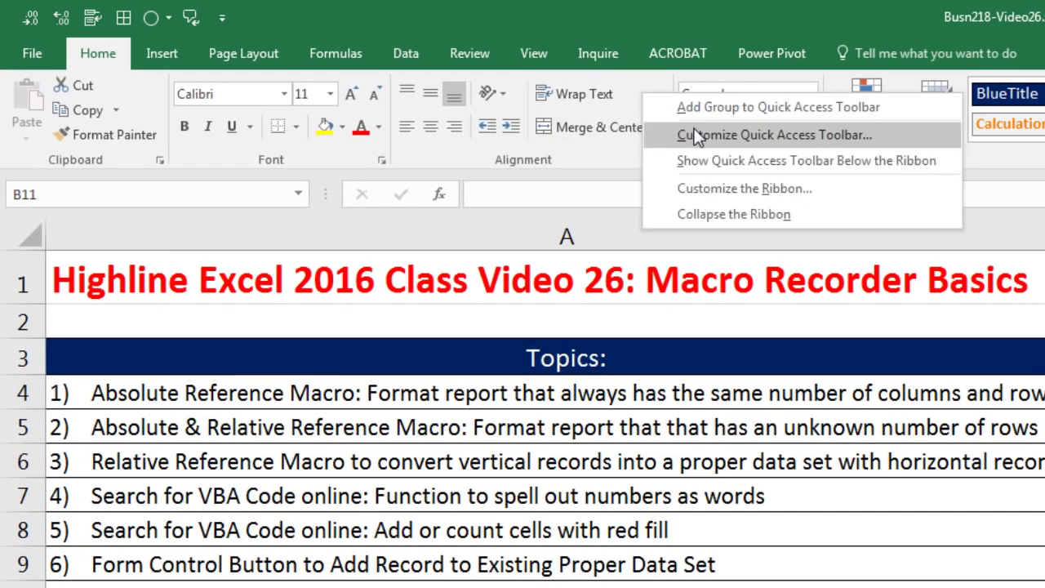
left_click(712, 191)
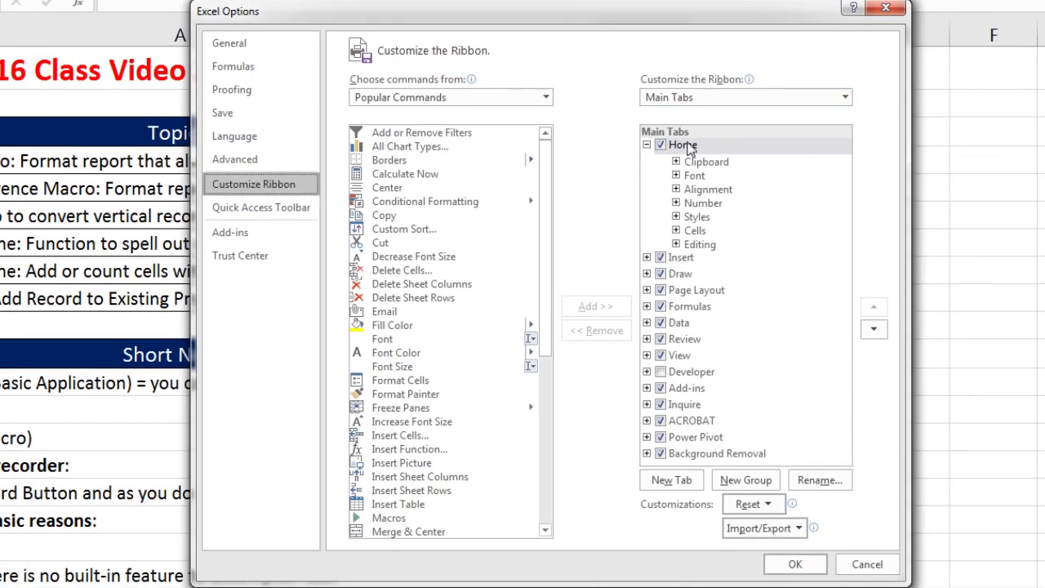
left_click(660, 372)
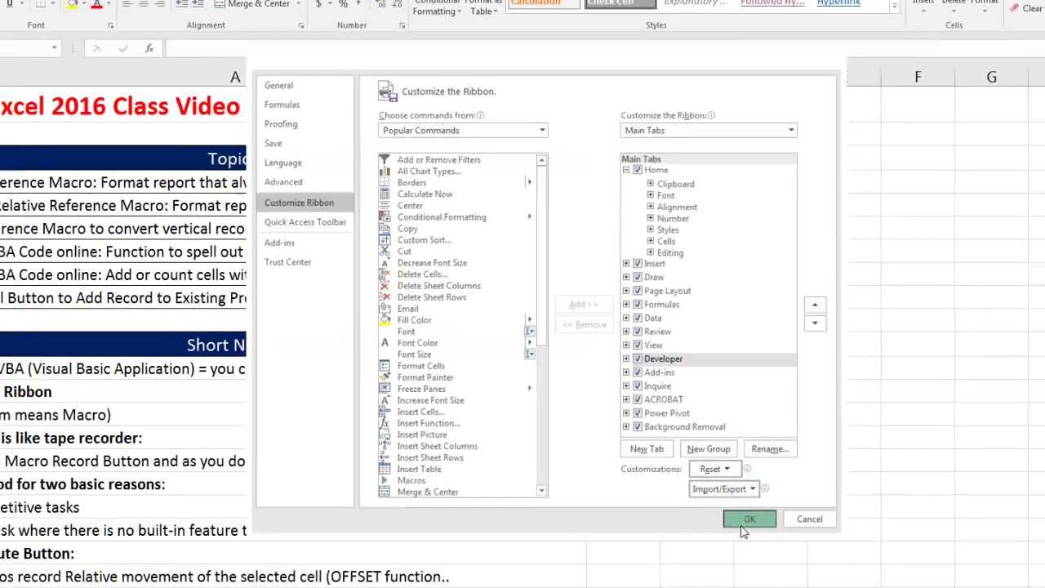
left_click(794, 564)
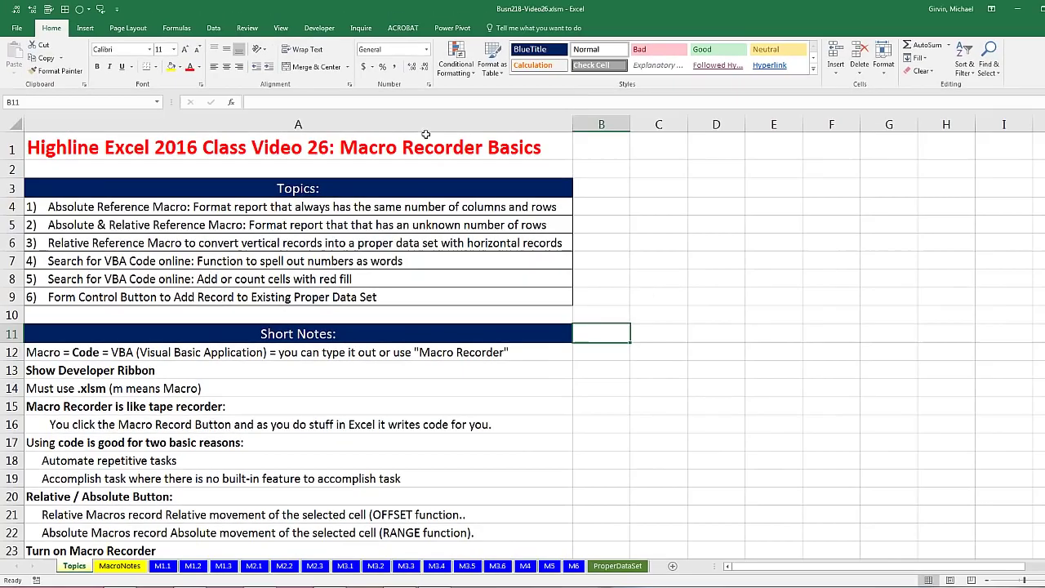
left_click(319, 29)
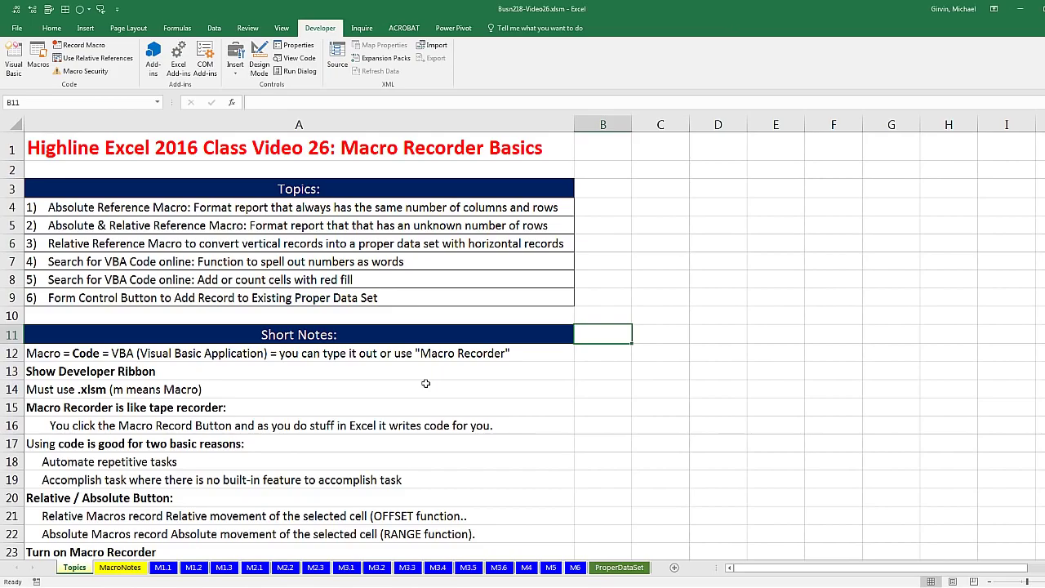
- Review the available file types for saving the workbook, including Excel Macro-Enabled Workbook (*.xlsm), without saving
key("F12")
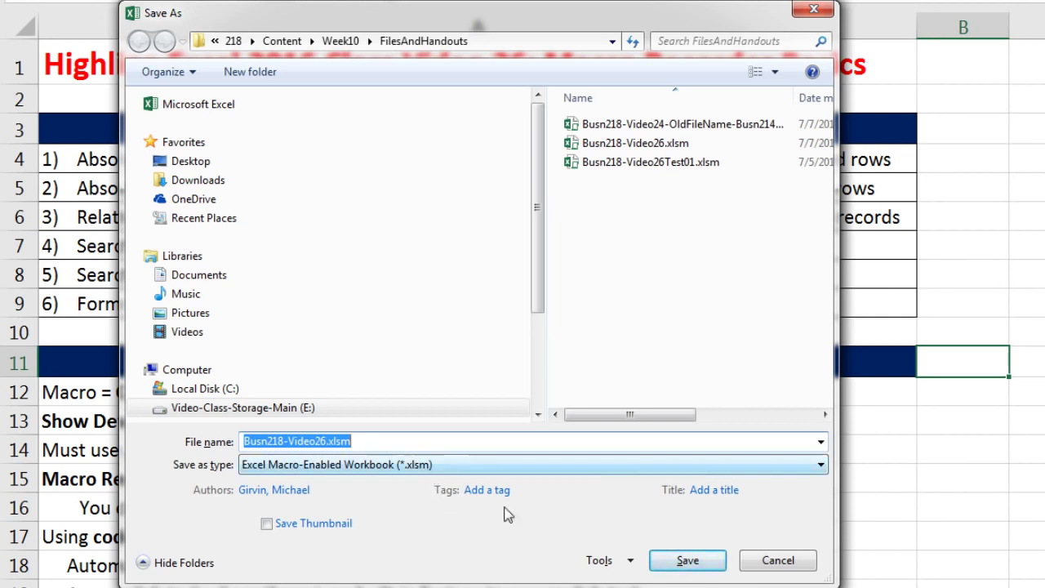
left_click(820, 464)
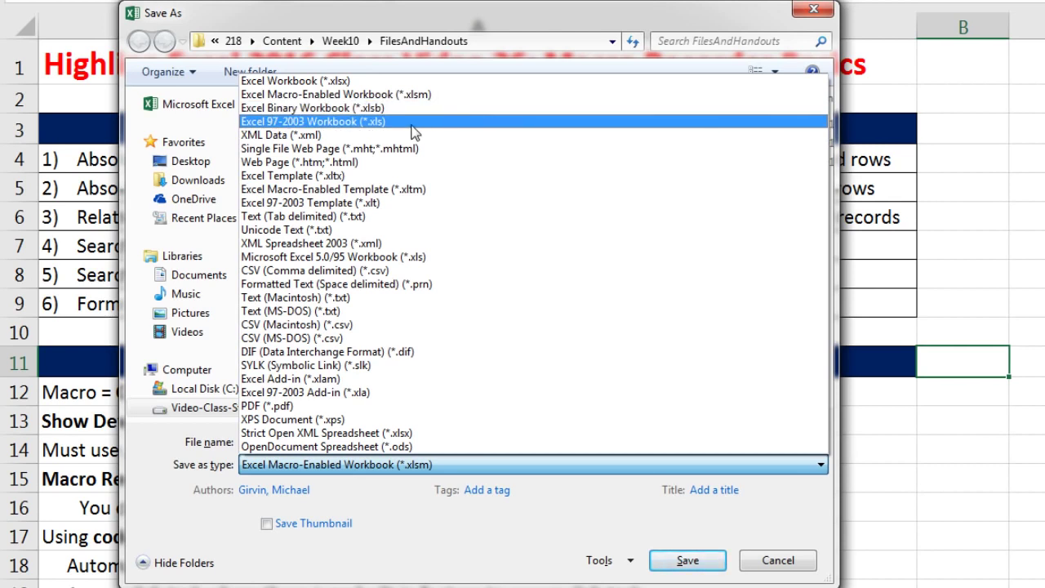
key("Escape")
key("Escape")
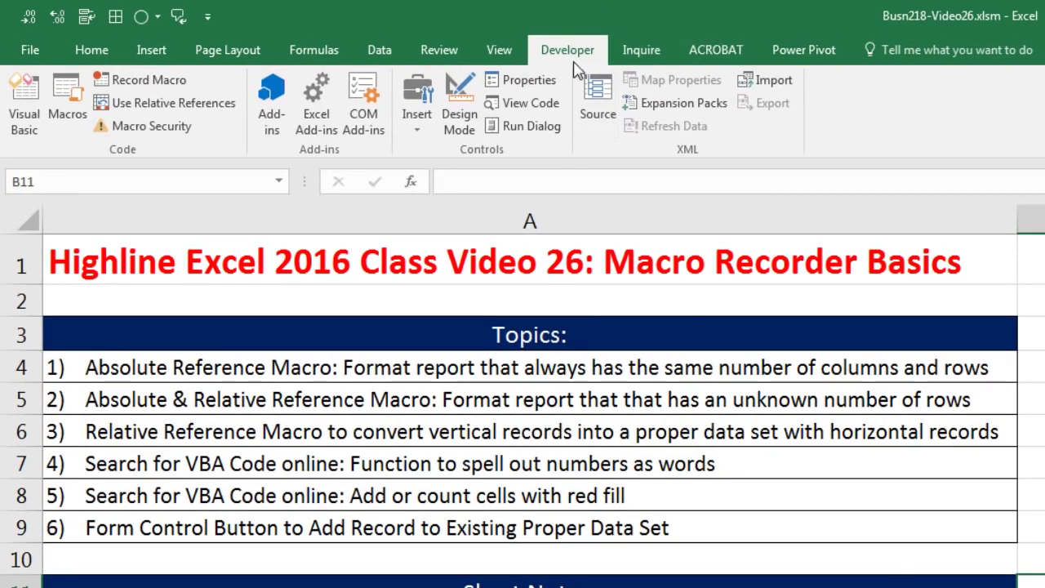
- Inspect the workbook's project in the Visual Basic editor and view the list of macros in all open workbooks
left_click(26, 114)
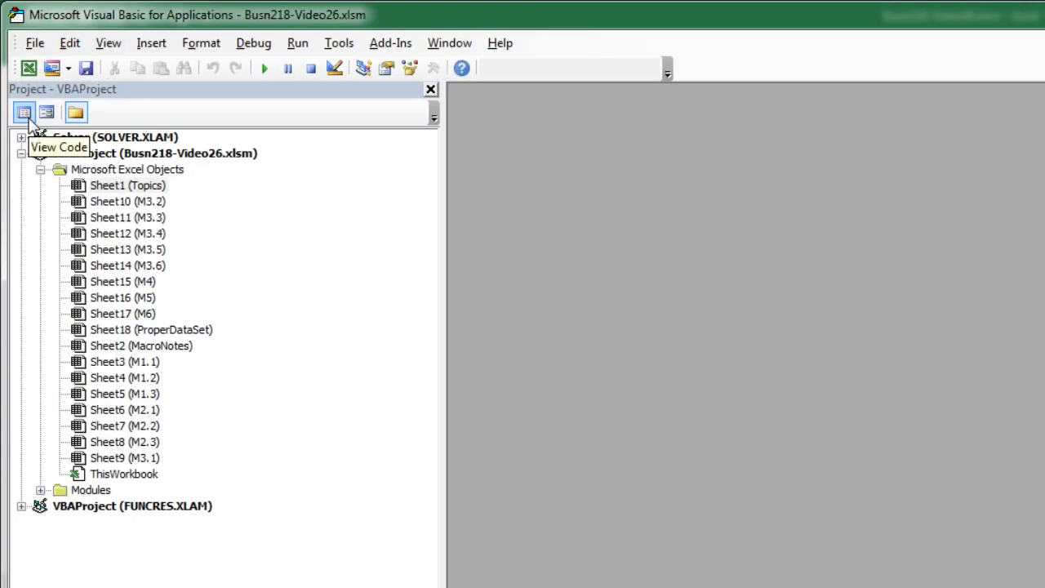
key("alt+F11")
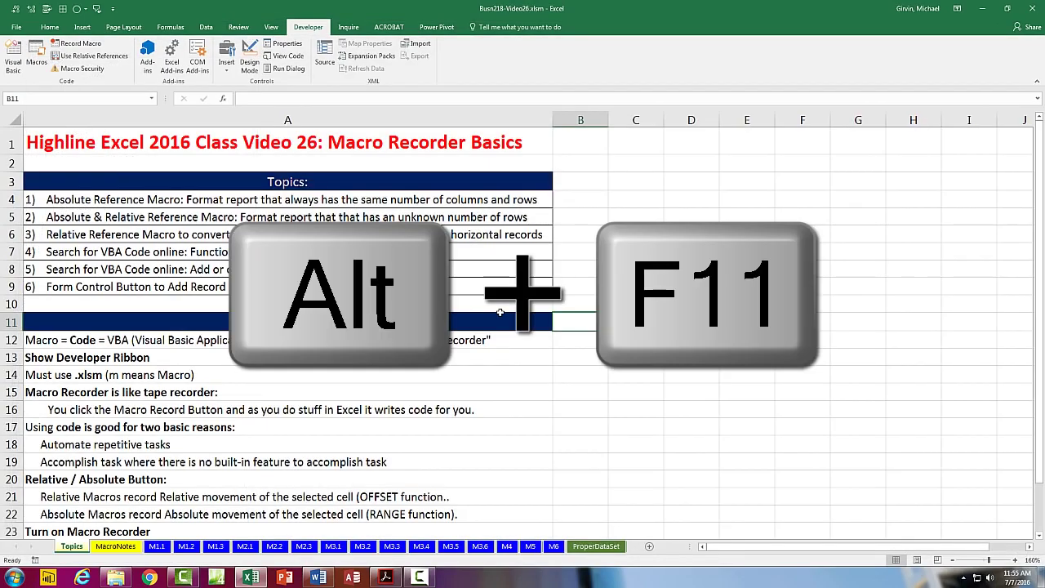
key("alt+F11")
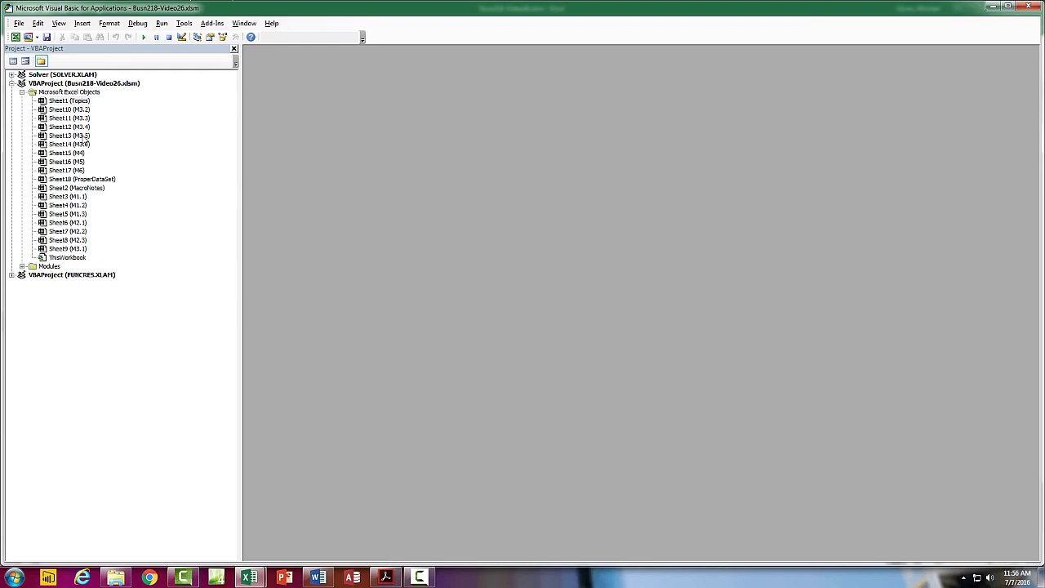
left_click(1033, 8)
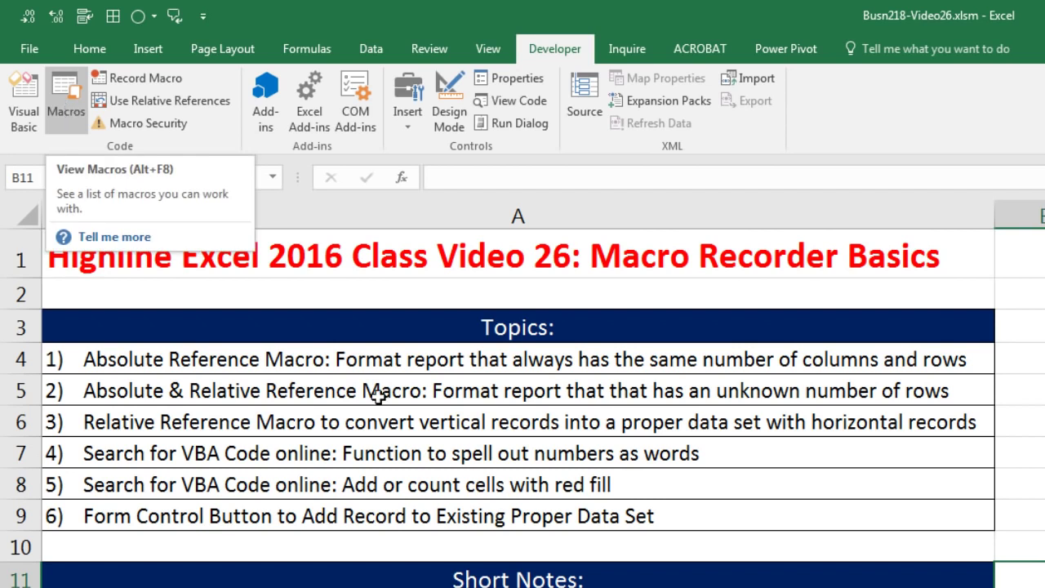
key("alt+F8")
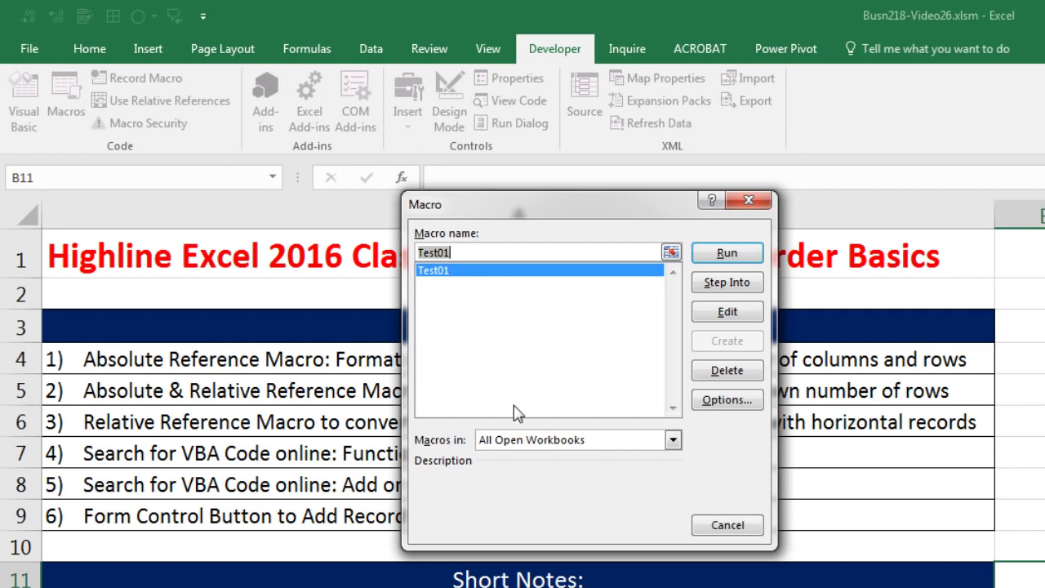
key("Escape")
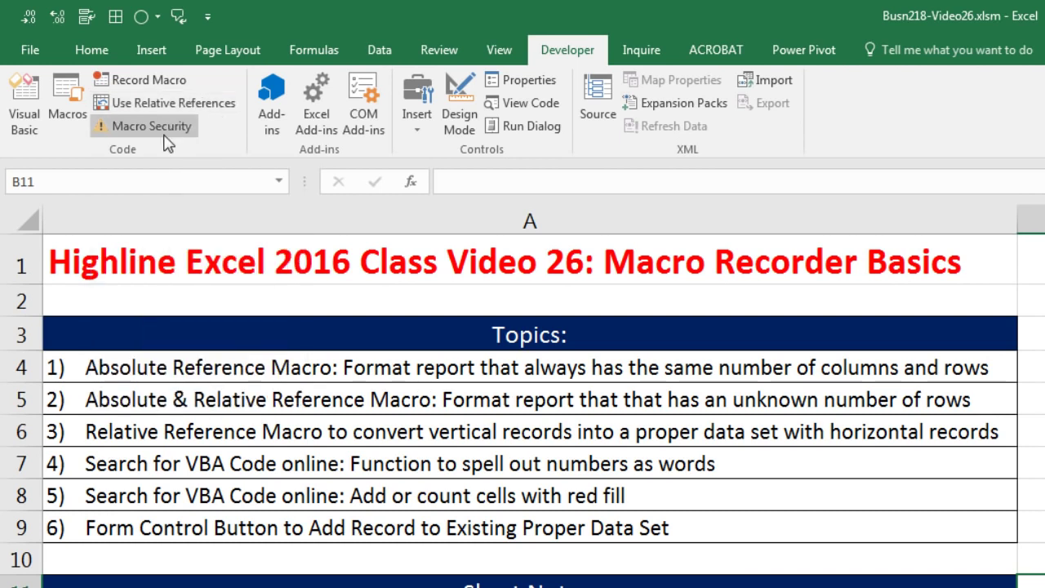
- Set the macro security to "Disable all macros with notification" in the Trust Center
left_click(170, 133)
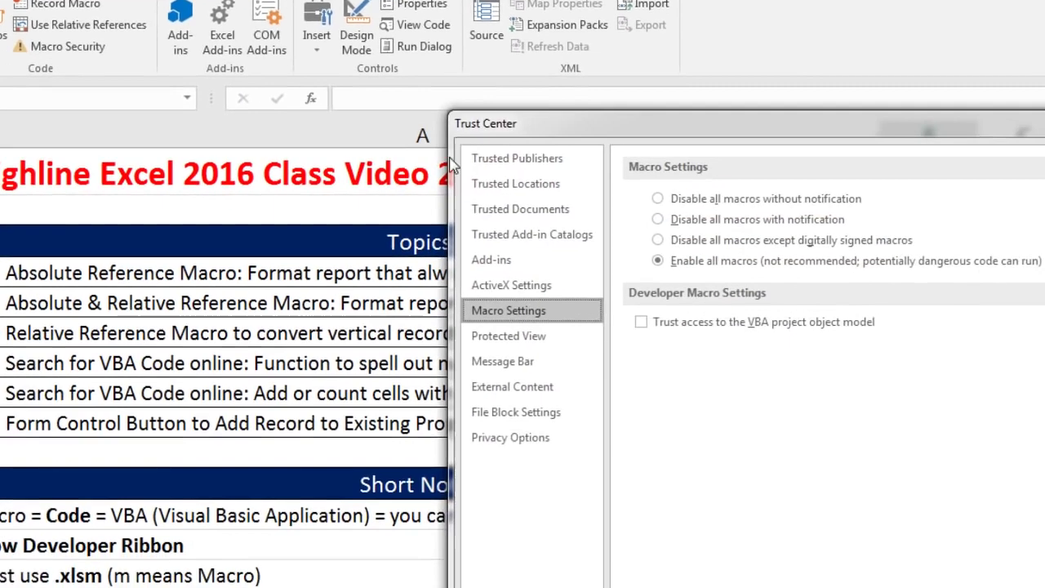
left_click_drag(713, 123, 512, 135)
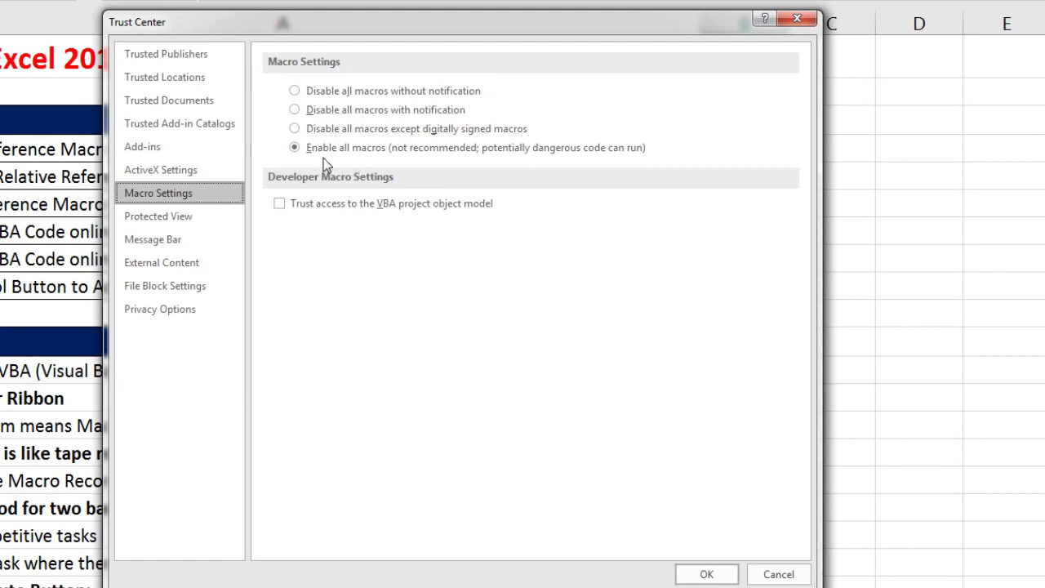
left_click(294, 110)
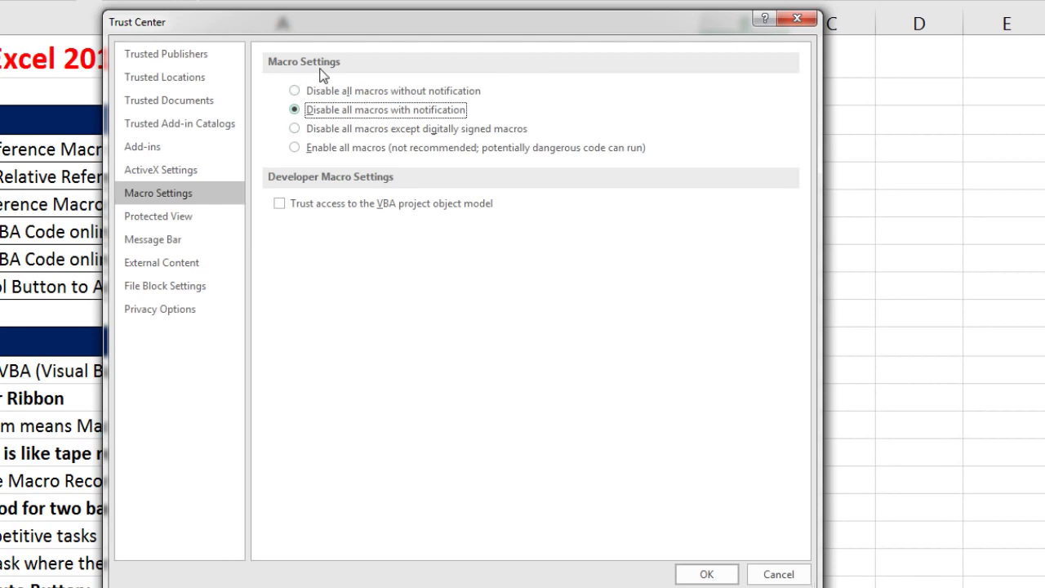
left_click(706, 574)
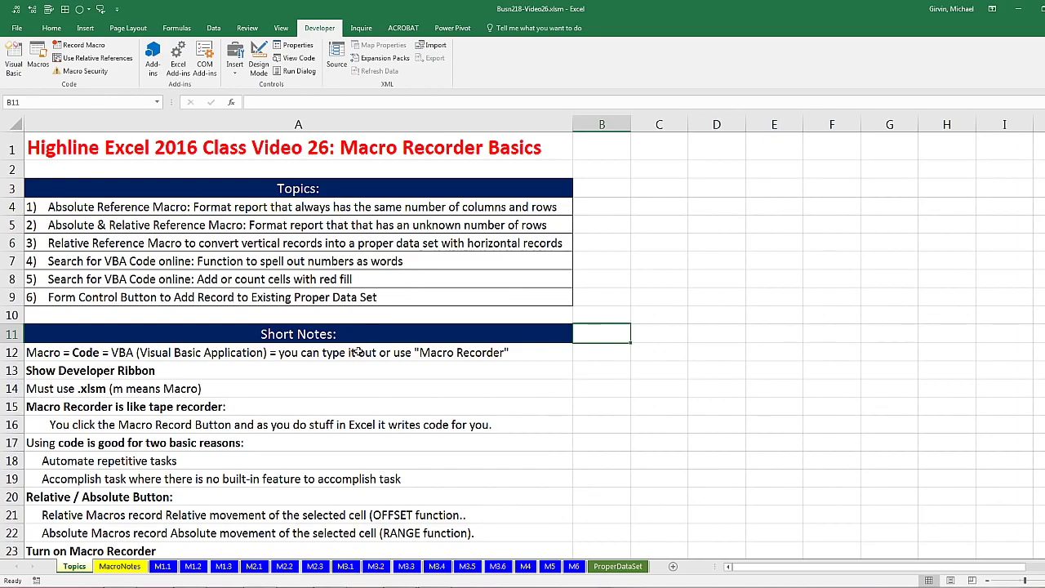
- Open the M1.1 worksheet containing the client Begin Asset and End Asset report
left_click_drag(70, 207, 71, 299)
left_click(597, 210)
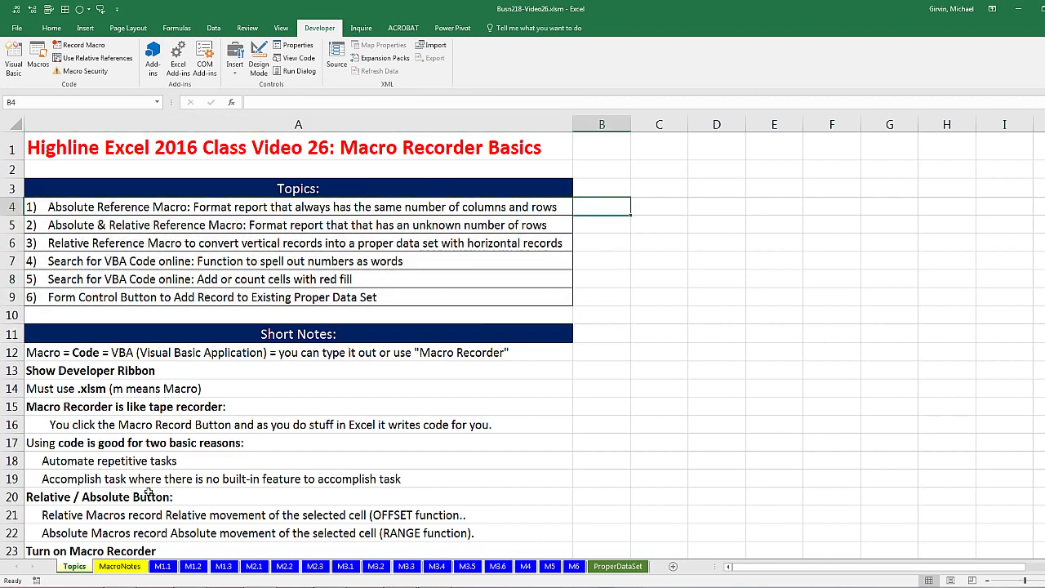
left_click(164, 565)
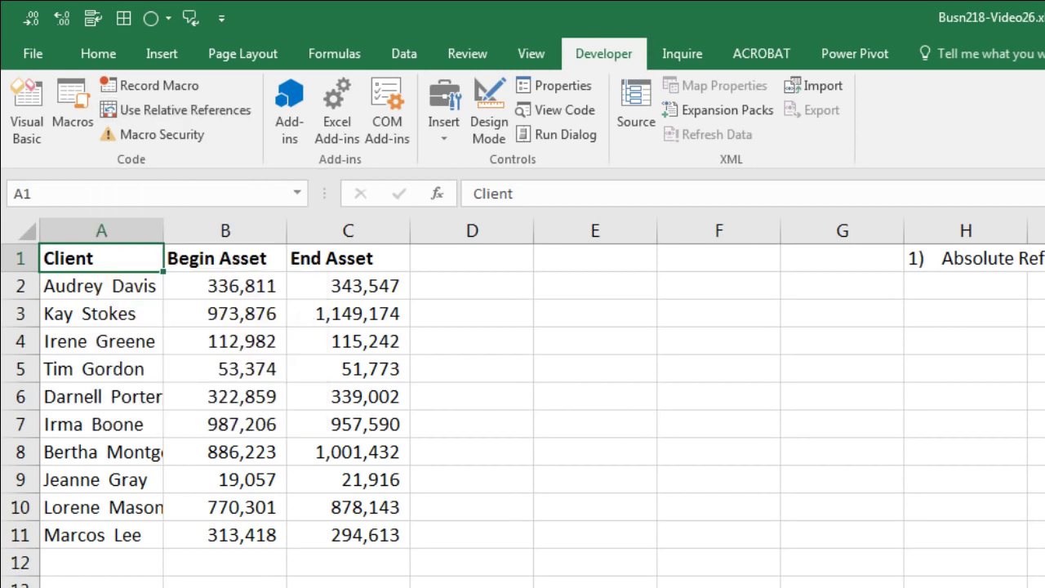
- Switch Use Relative References on and back off, and select cells D5, F8, F16 and D1 in absolute mode
left_click(176, 110)
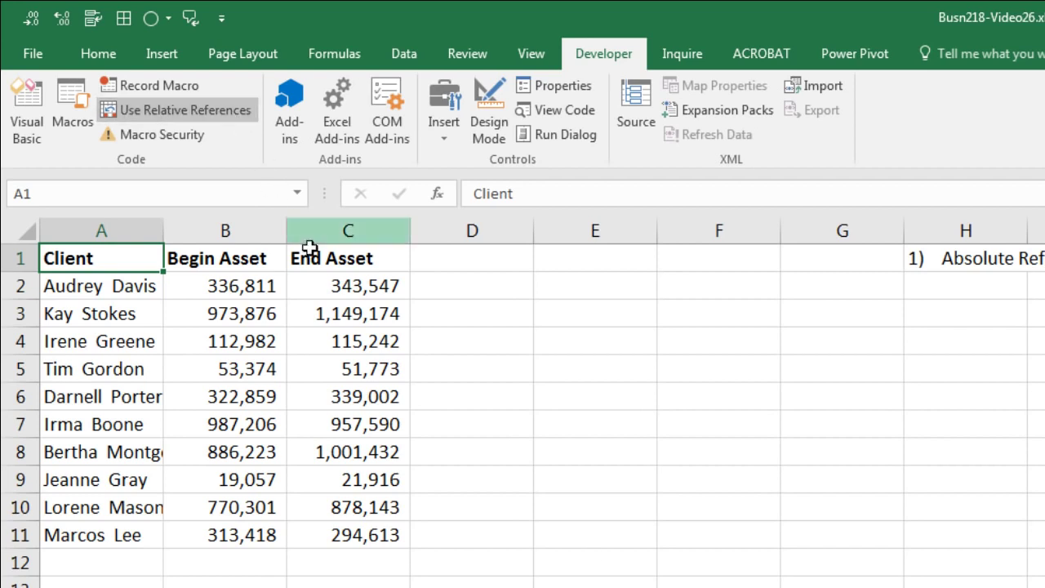
left_click(217, 119)
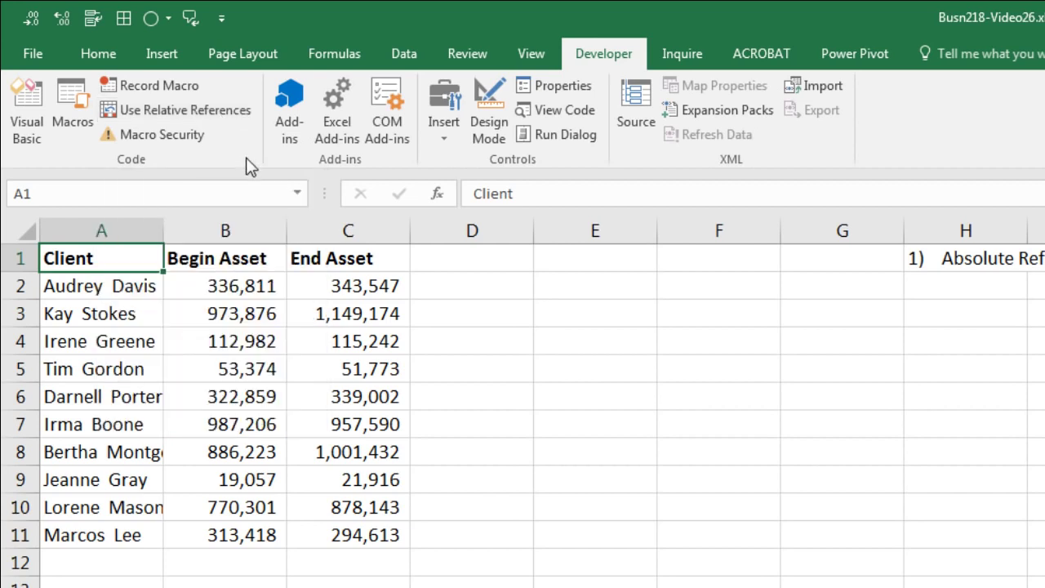
left_click(479, 365)
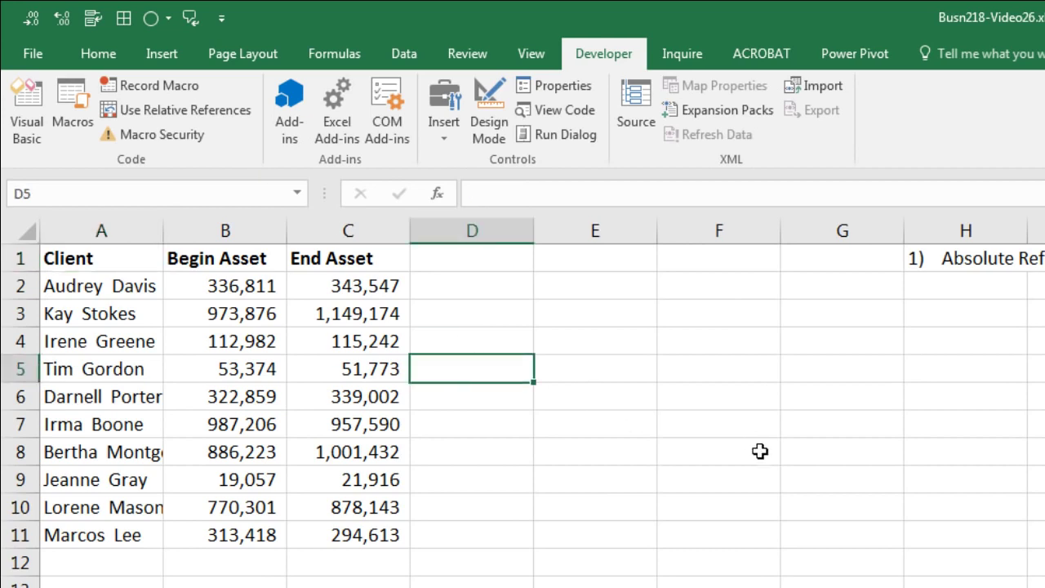
left_click(753, 444)
left_click(739, 587)
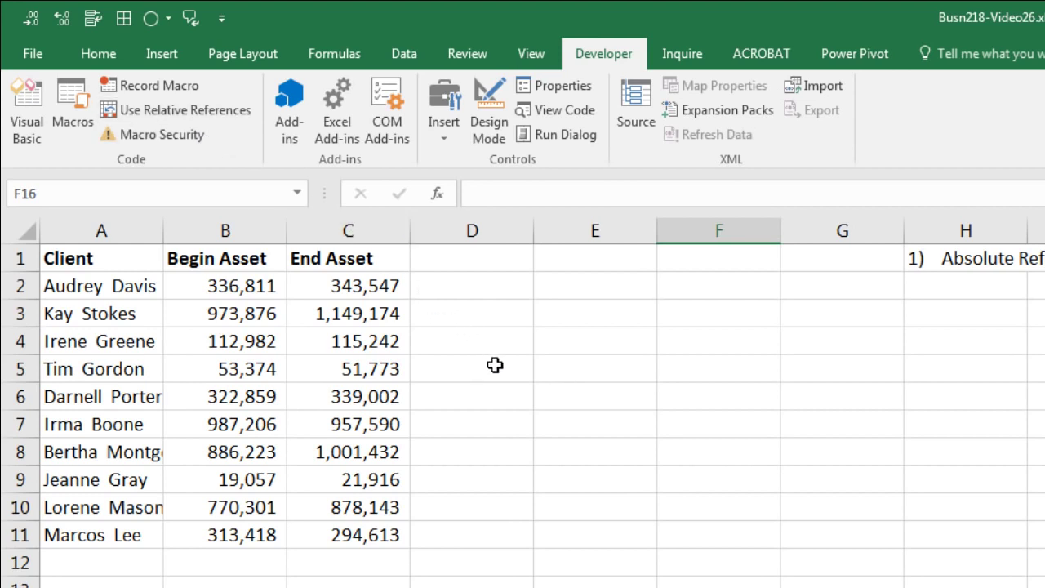
left_click(467, 263)
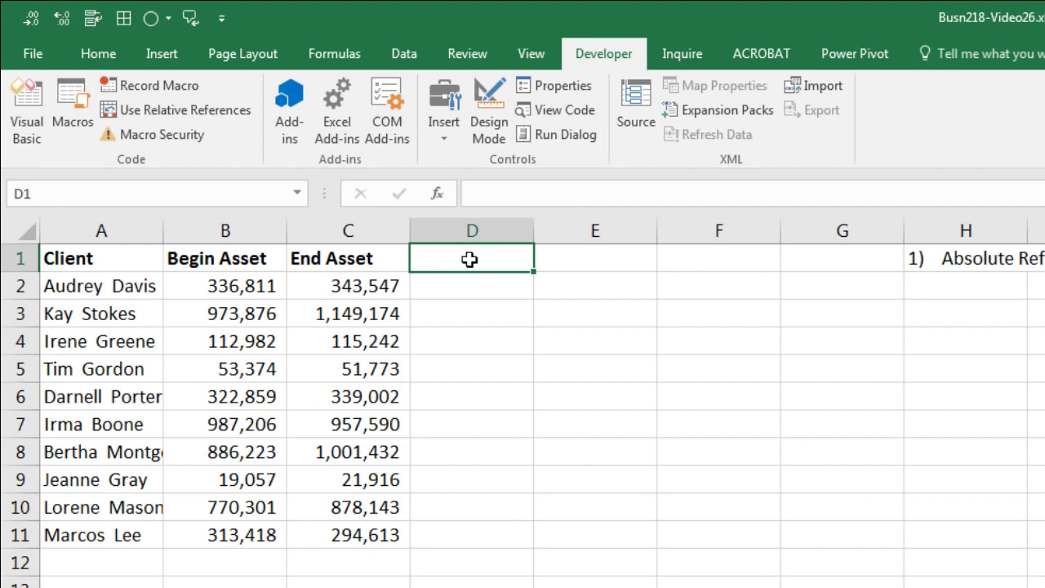
- Turn on Use Relative References and move the selection back and forth between cells D1 and E1
left_click(187, 117)
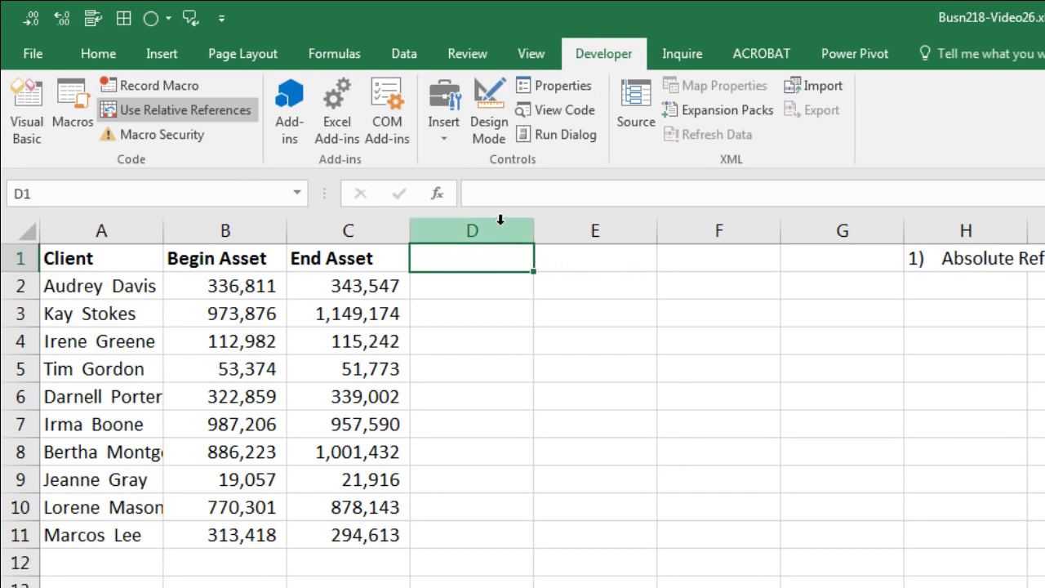
left_click(601, 258)
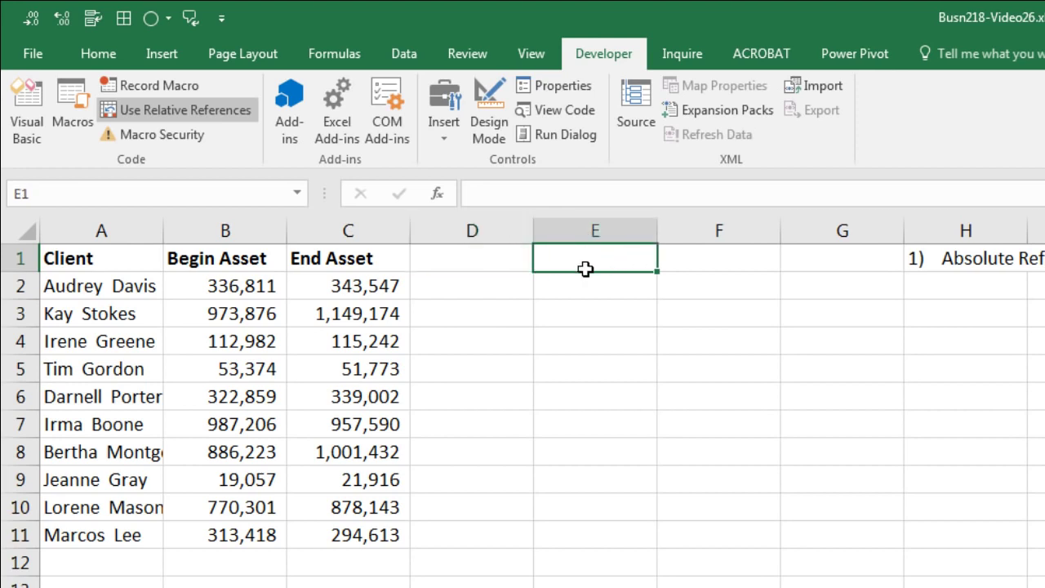
left_click(496, 263)
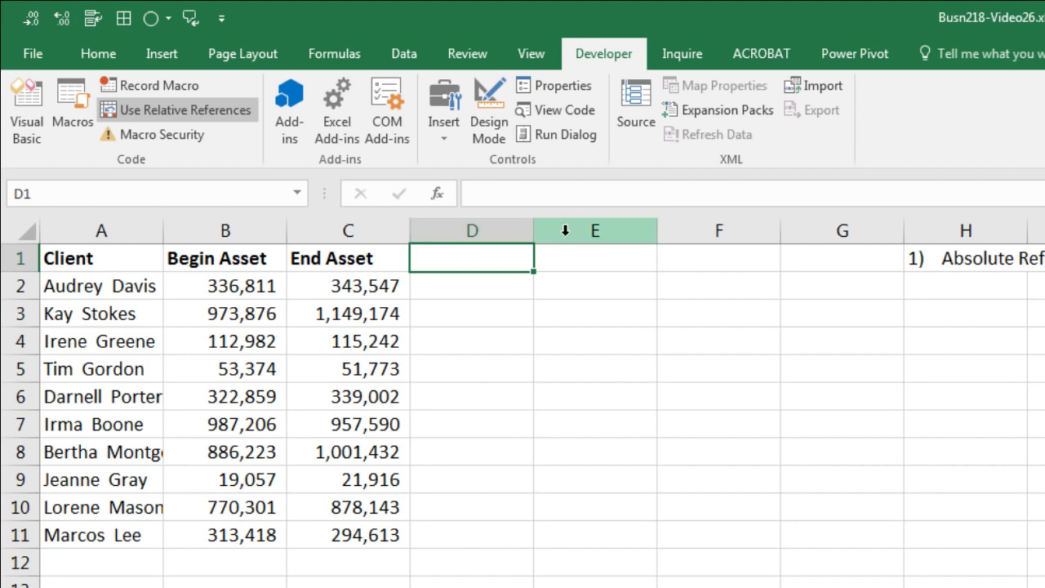
left_click(582, 257)
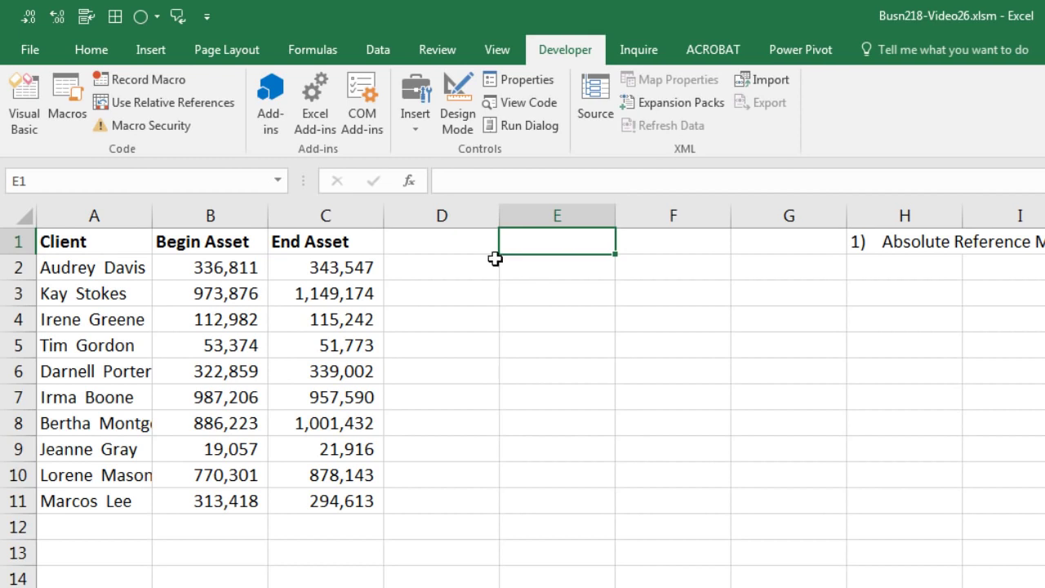
- Walk through the cells for the two new columns by selecting D1, D2:D11, E1 and E2:E11
left_click(447, 242)
left_click_drag(416, 269, 445, 503)
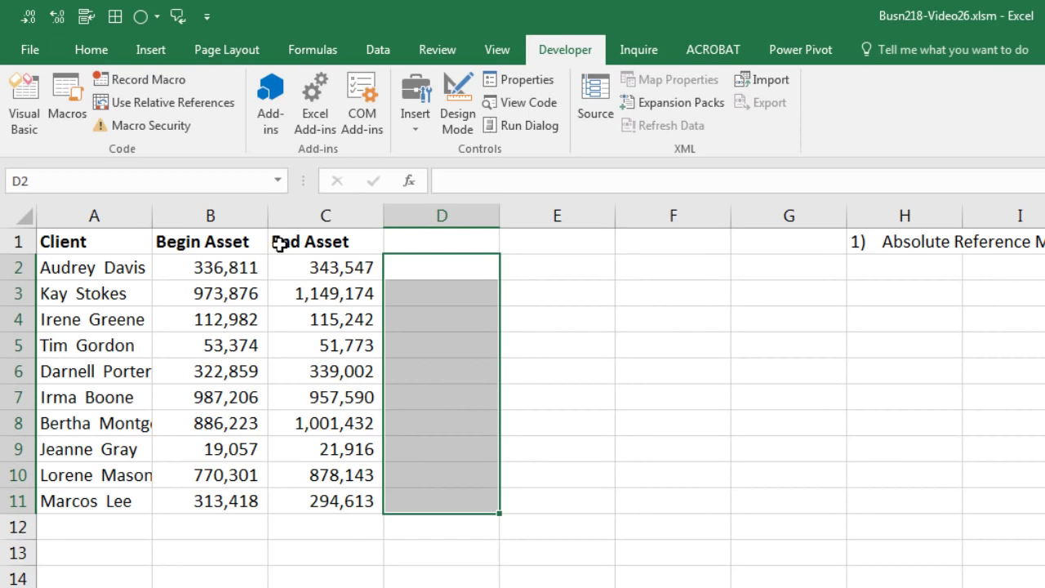
left_click(570, 243)
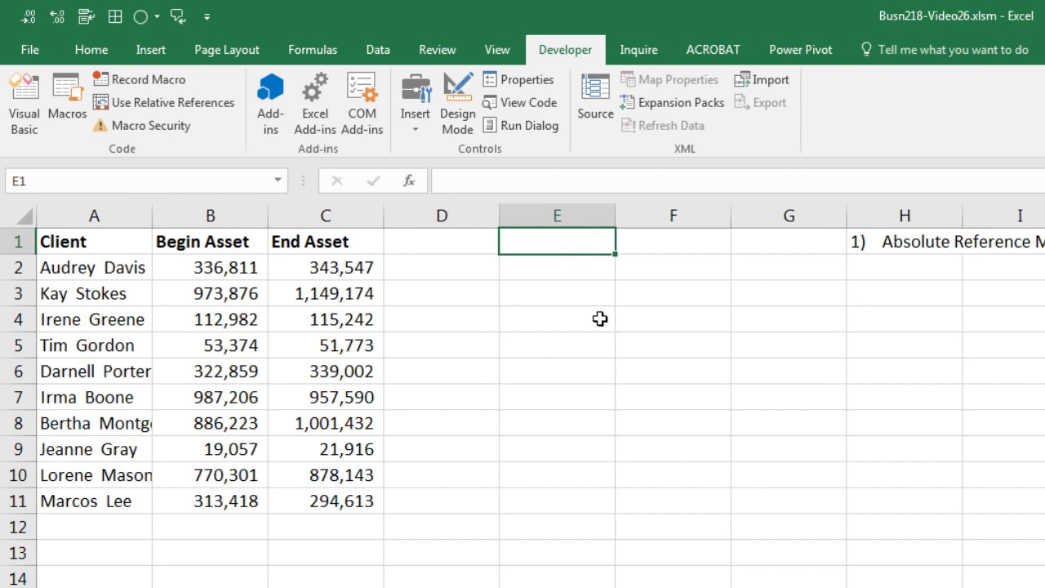
left_click(557, 264)
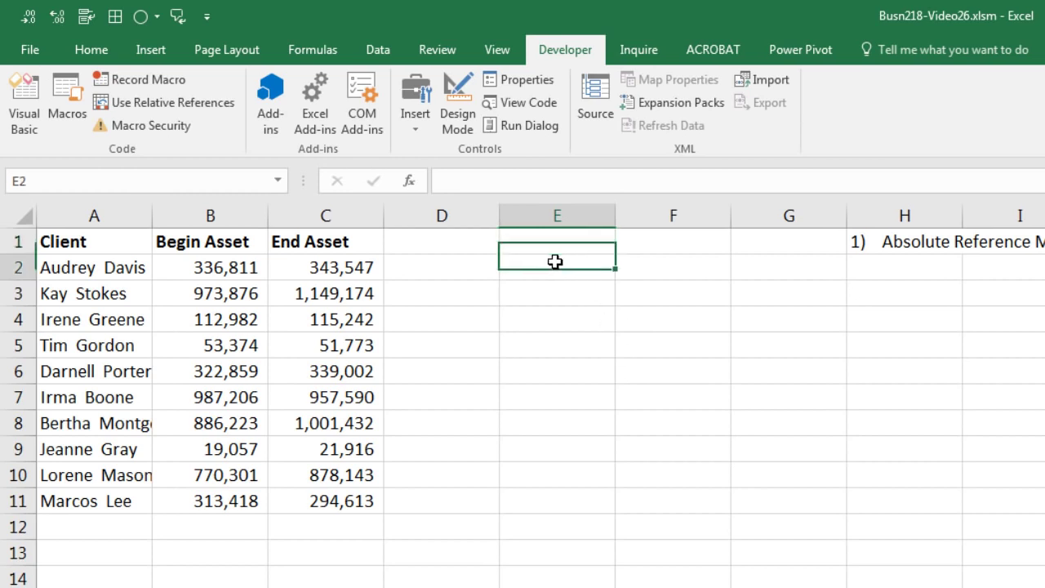
left_click_drag(555, 265, 570, 499)
- From cell A1, set up a new macro named FormatReportFixedSize with shortcut Ctrl+Shift+A, stored in the Personal Macro Workbook
left_click(97, 240)
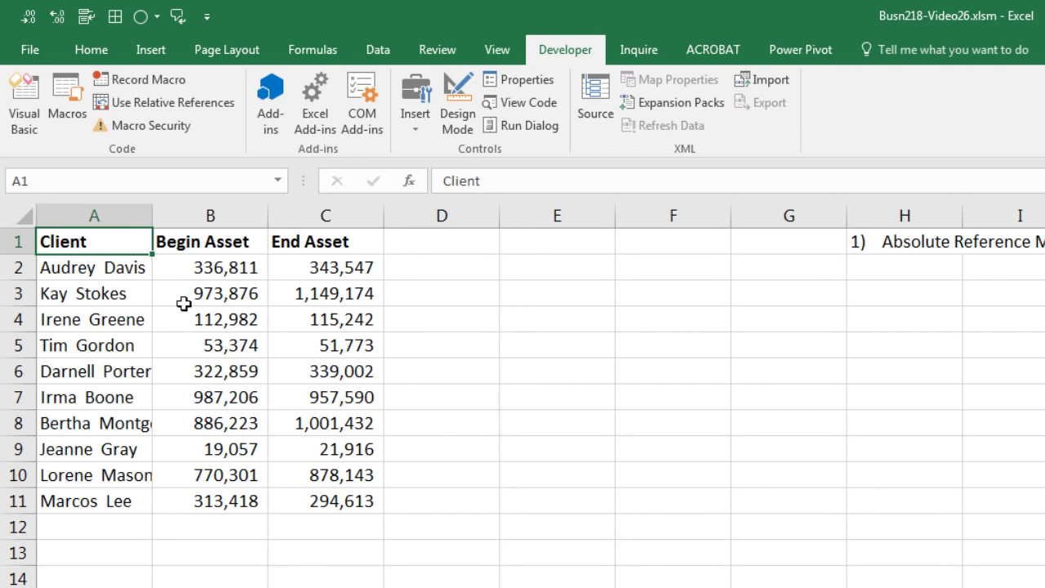
left_click(148, 82)
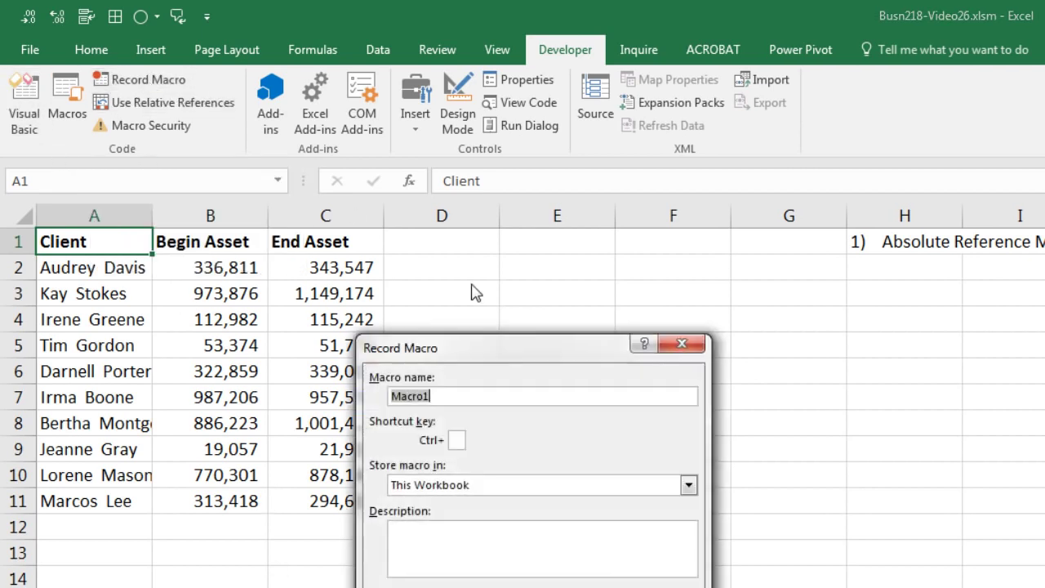
left_click_drag(517, 359, 569, 302)
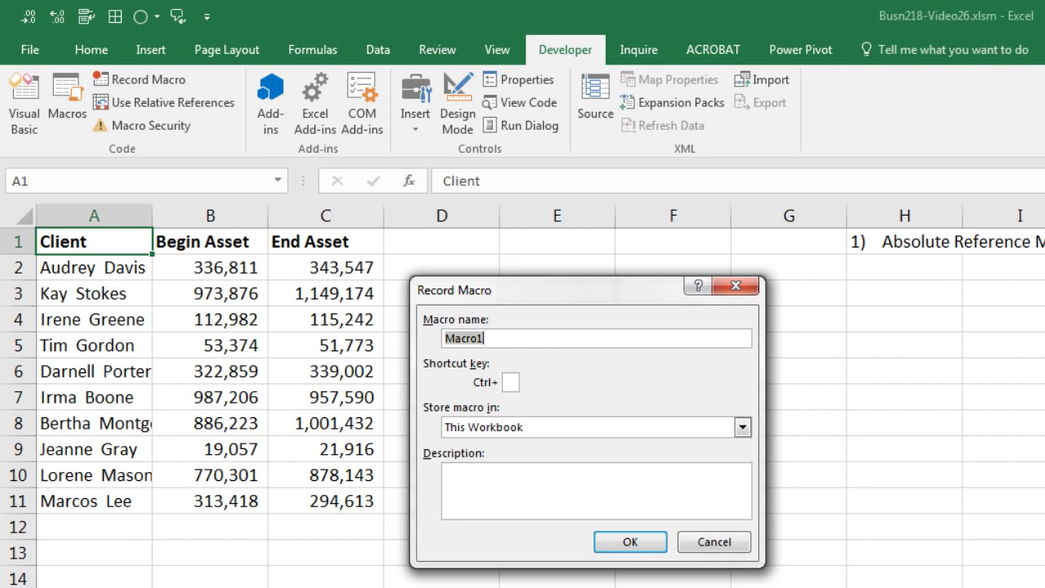
type("FormatReportFixedSize")
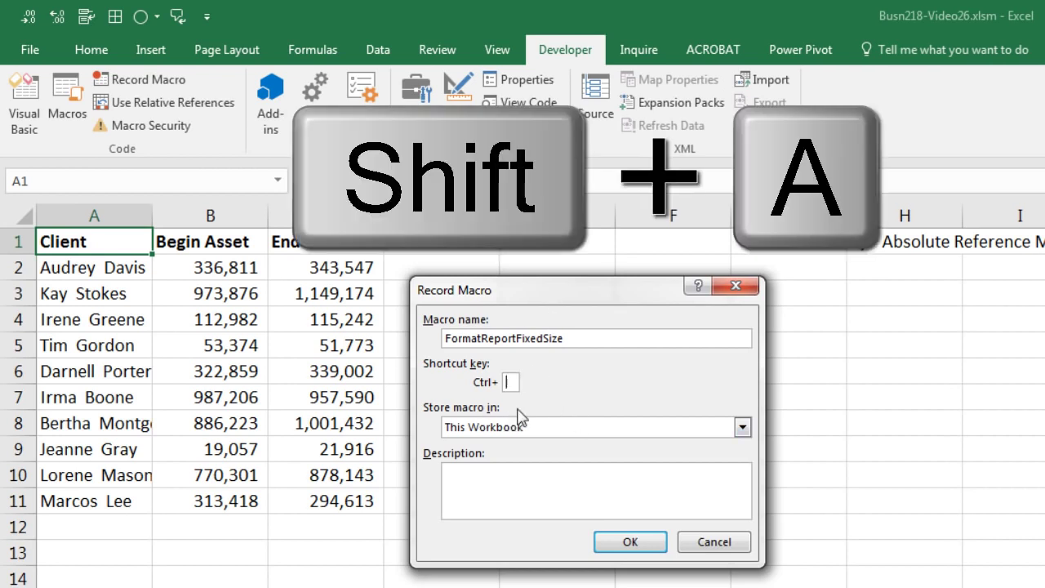
key("shift+a")
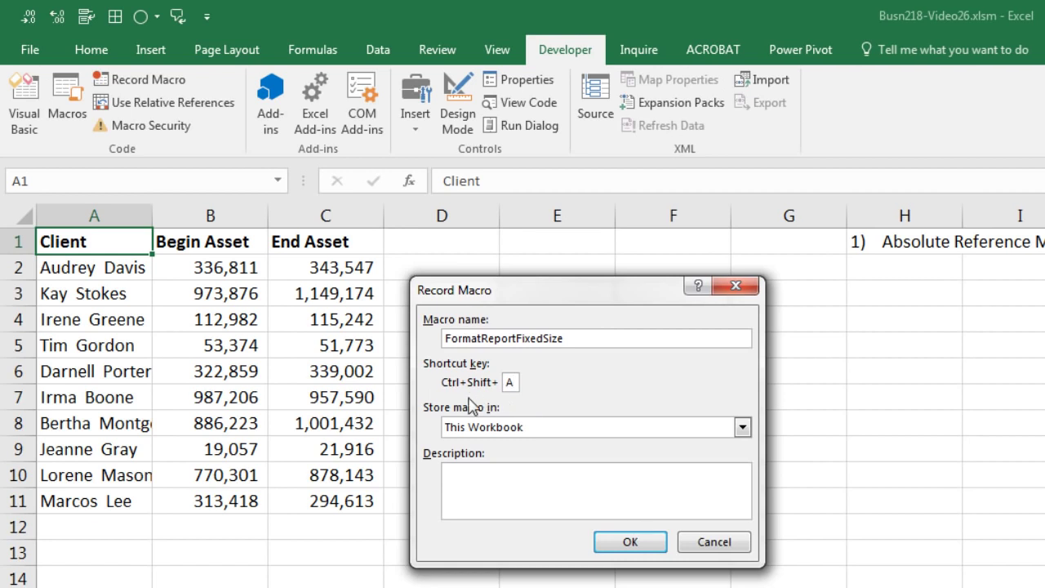
left_click(743, 427)
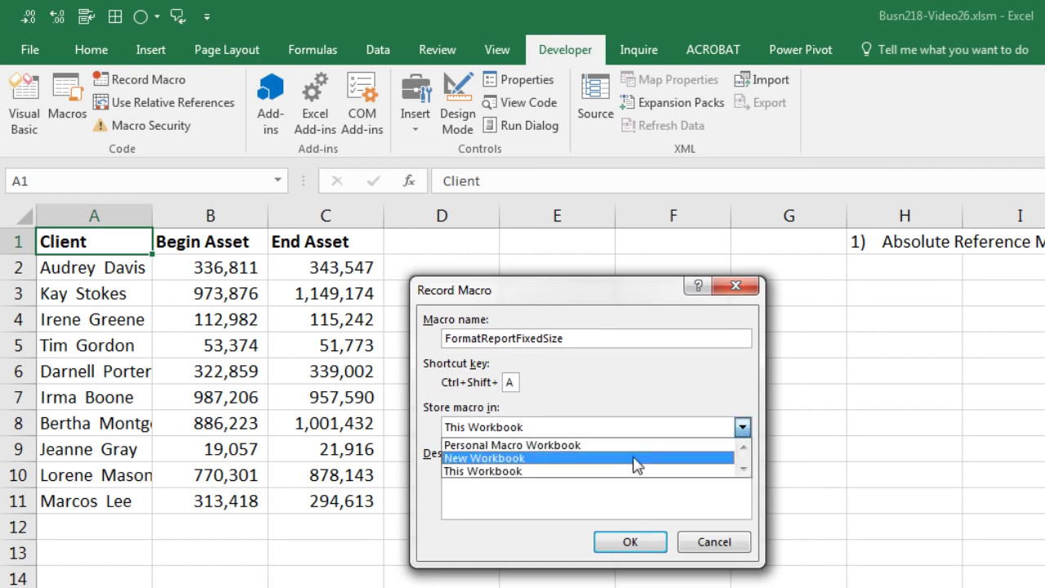
left_click(552, 448)
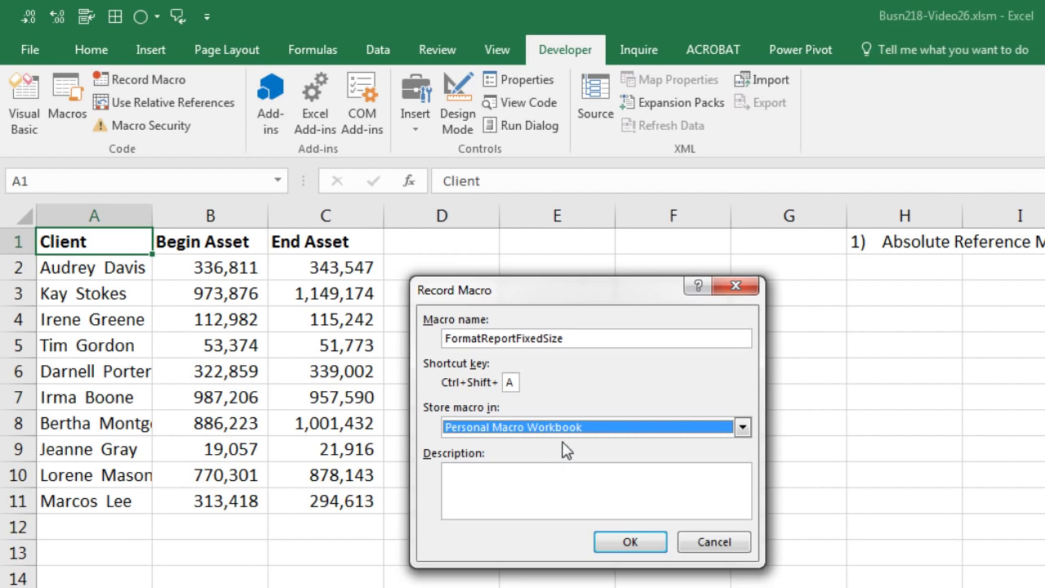
- Start recording with the description "Add 2 columns with formulas and format report that always starts in cell A1 and has the same number of columns and rows."
left_click(567, 477)
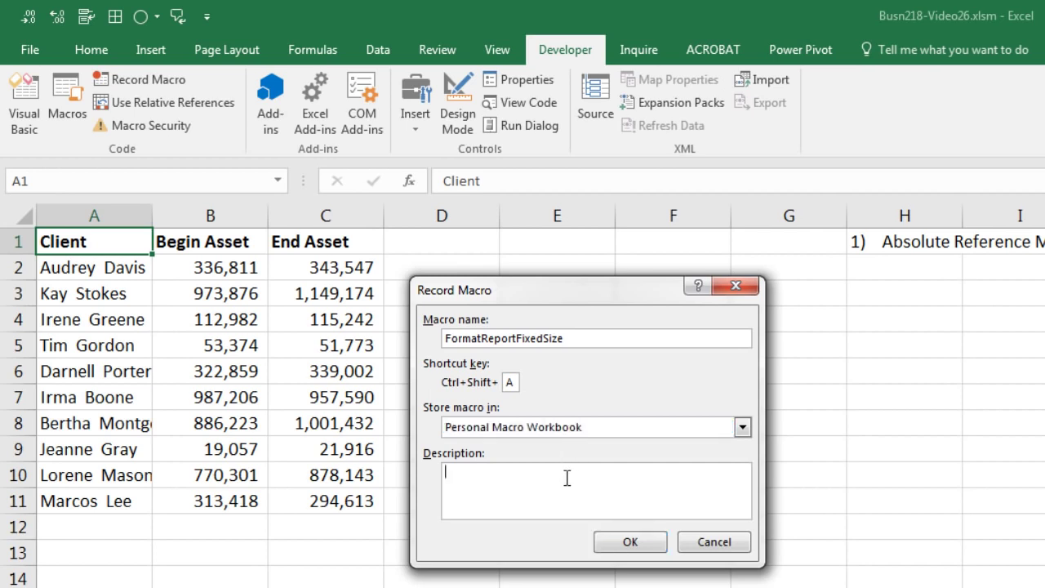
type("Add 2 columns with formulas and format report that always starts in cell A1 and has the same number of columns and rows.")
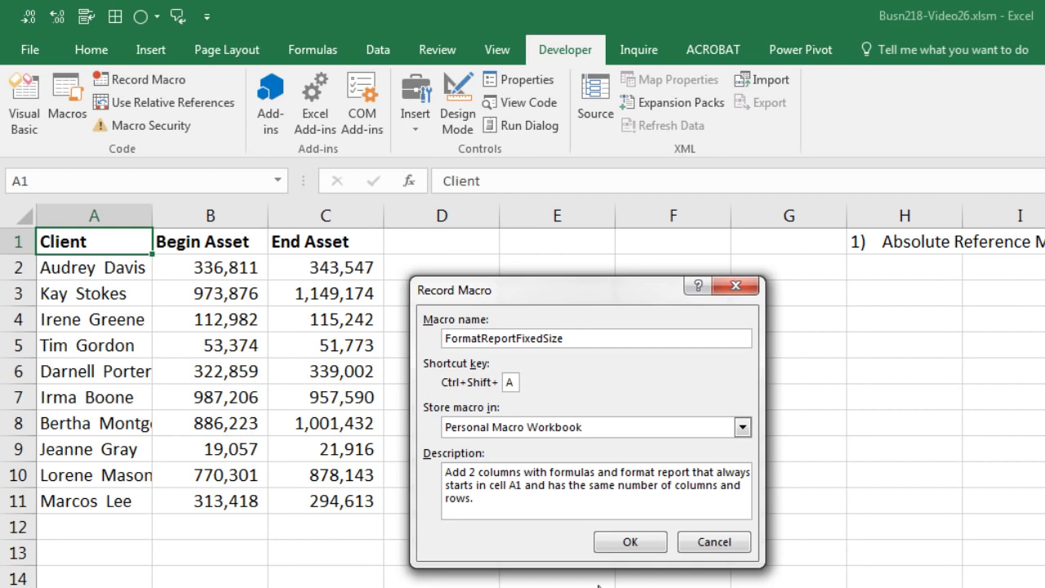
left_click(649, 547)
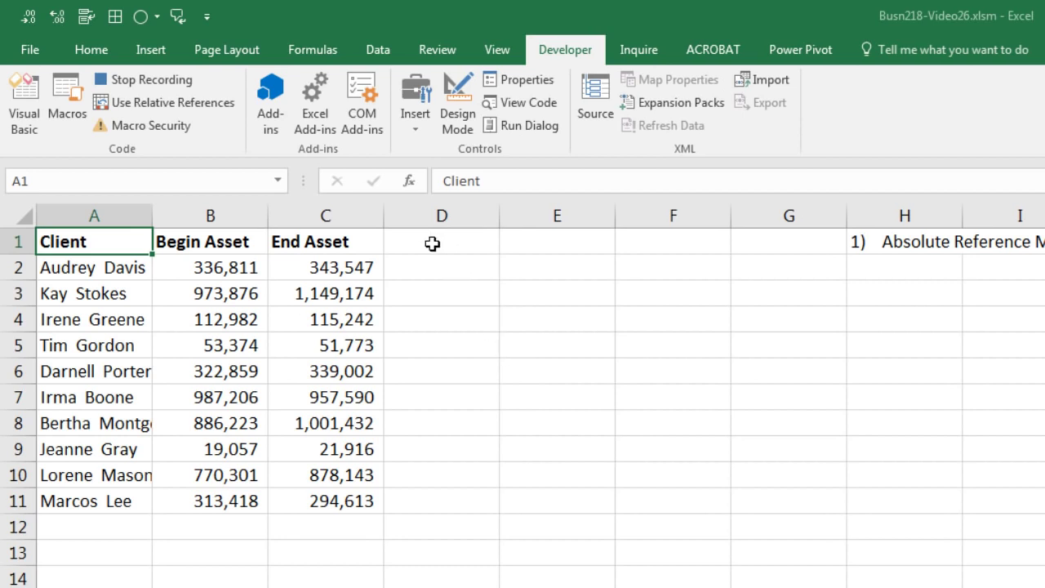
- Enter the column header "Change" in cell D1 and make it bold
left_click(432, 244)
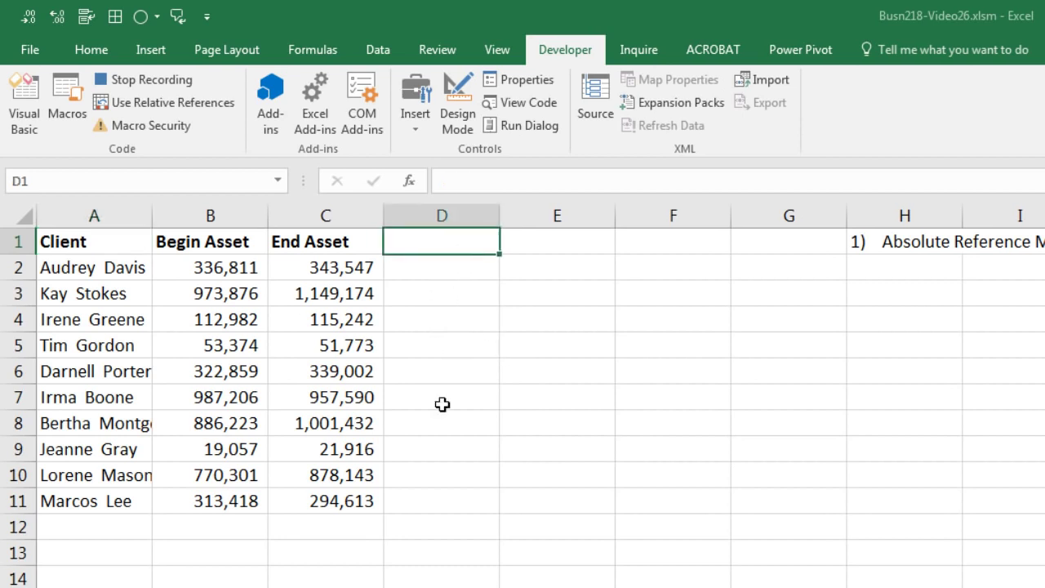
type("Change")
key("ctrl+Return")
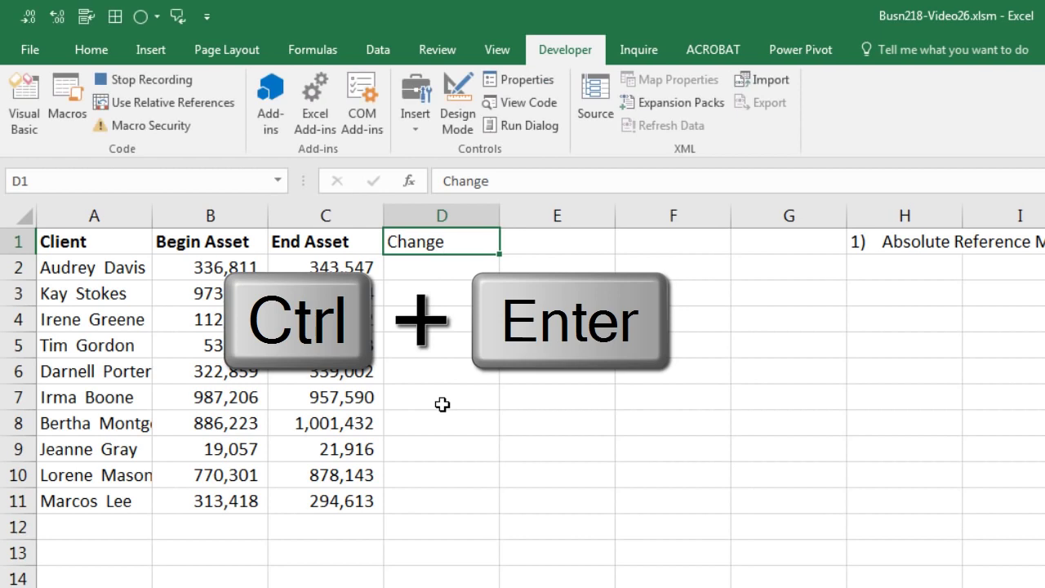
key("ctrl+b")
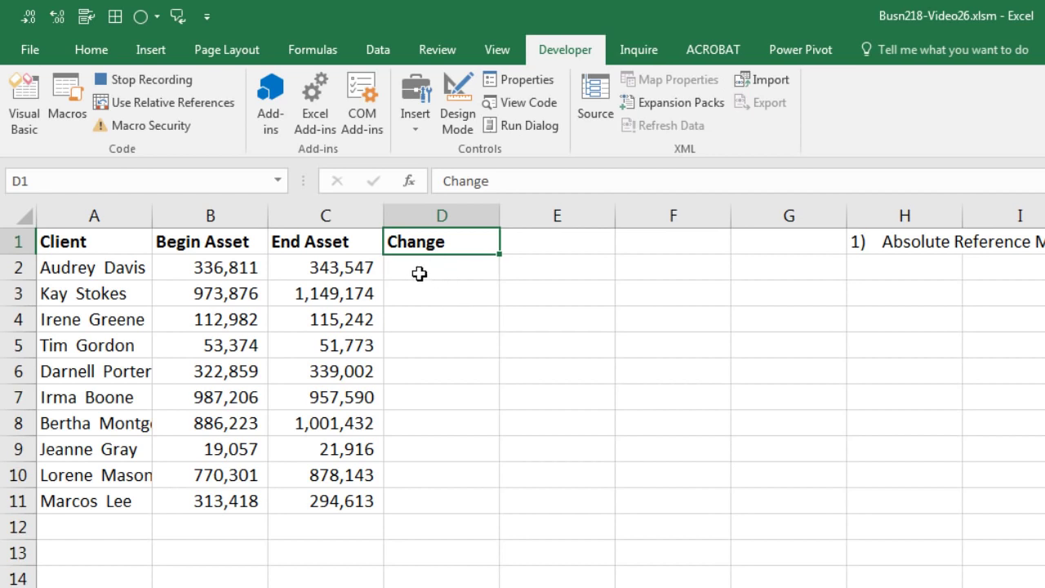
- Enter the formula =C2-B2 in cell D2 and copy it down through D11
left_click(418, 273)
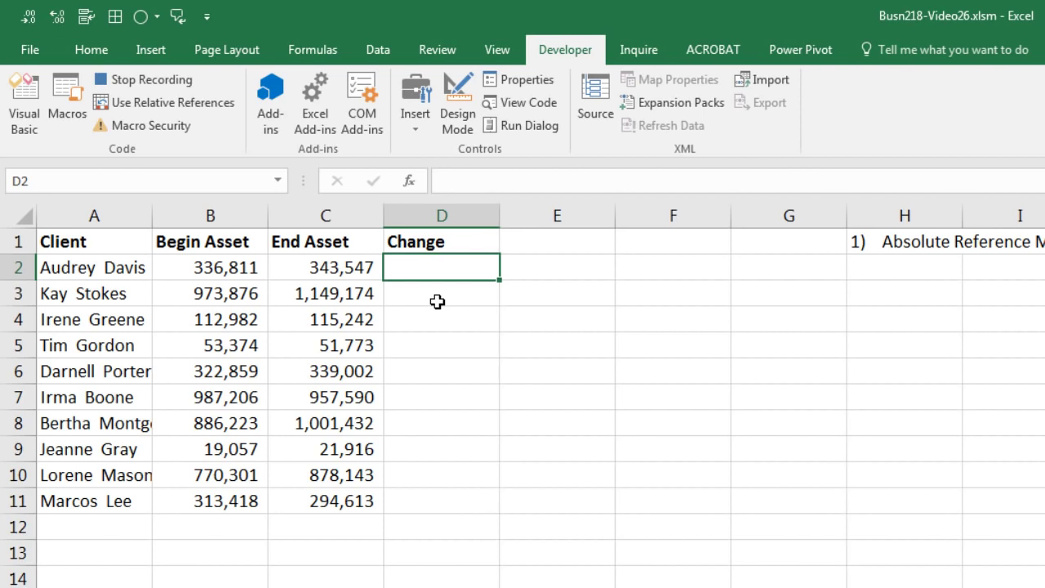
type("=")
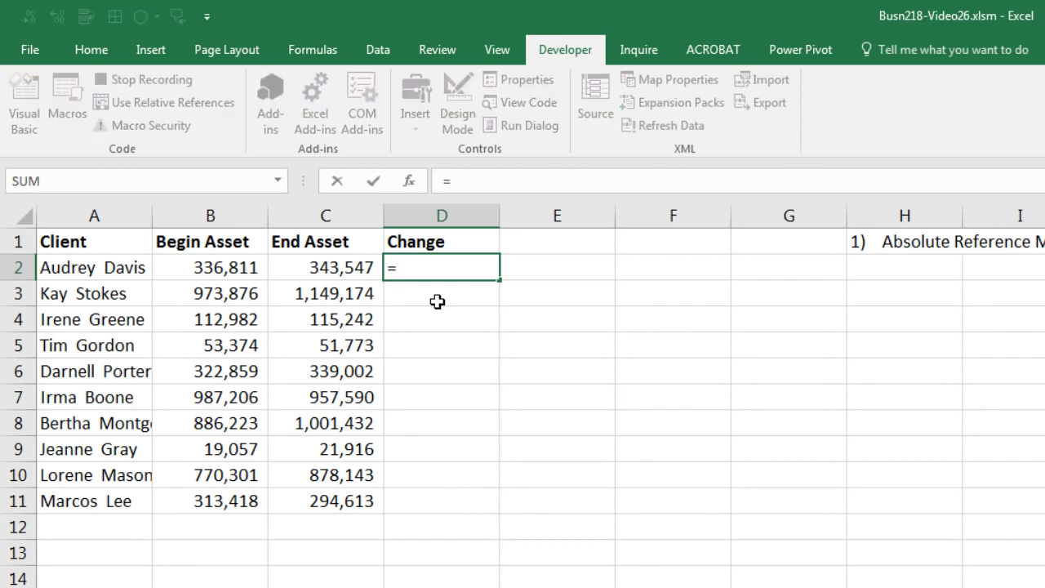
key("Left")
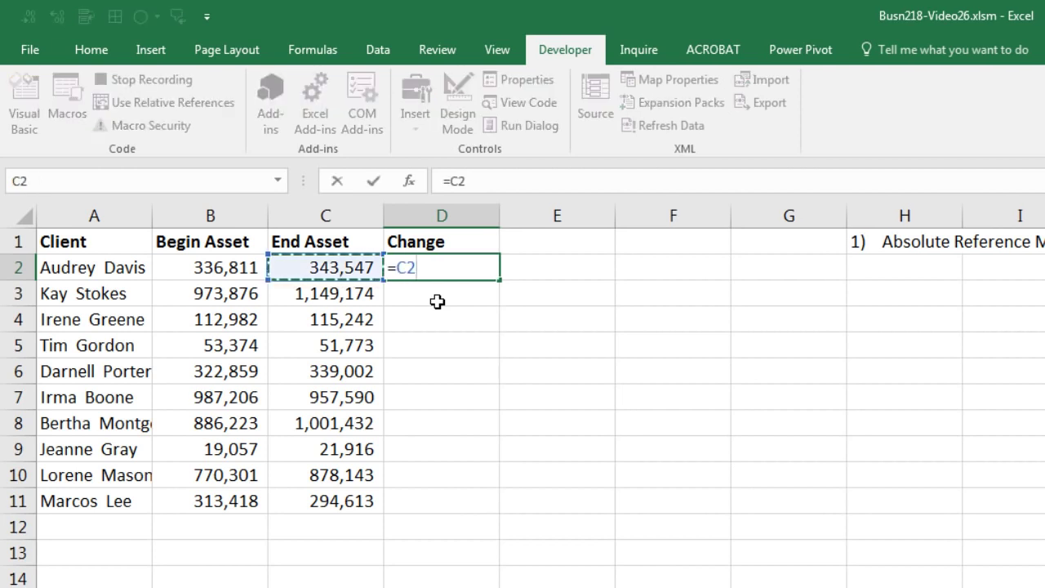
type("-")
key("Left")
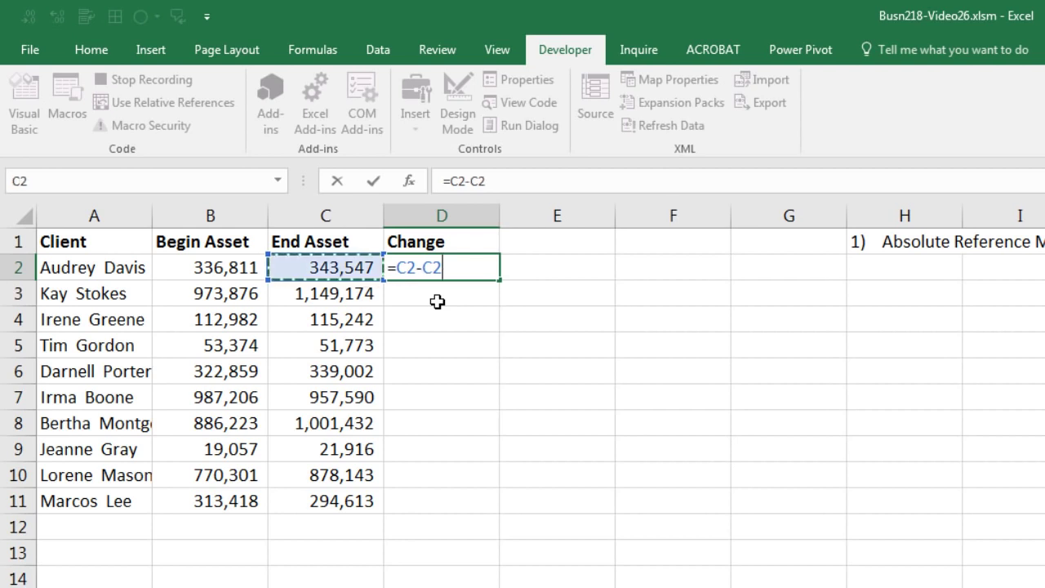
key("Left")
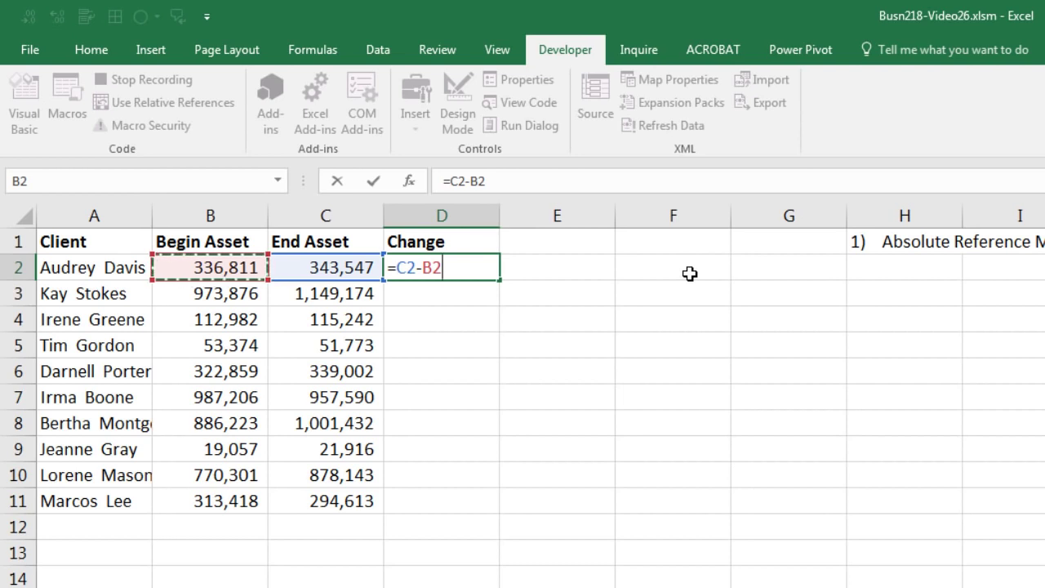
key("ctrl+Return")
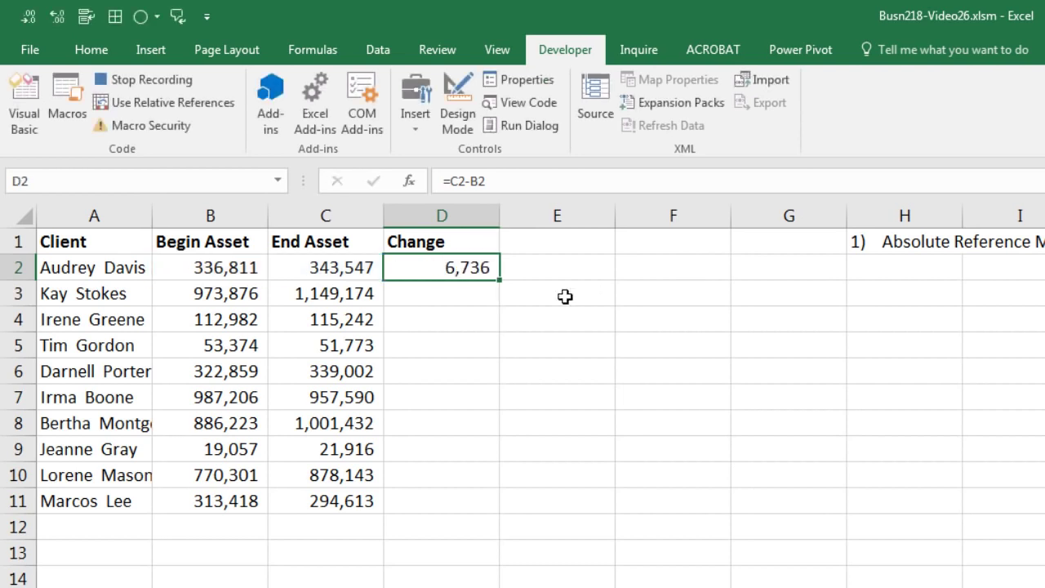
double_click(498, 282)
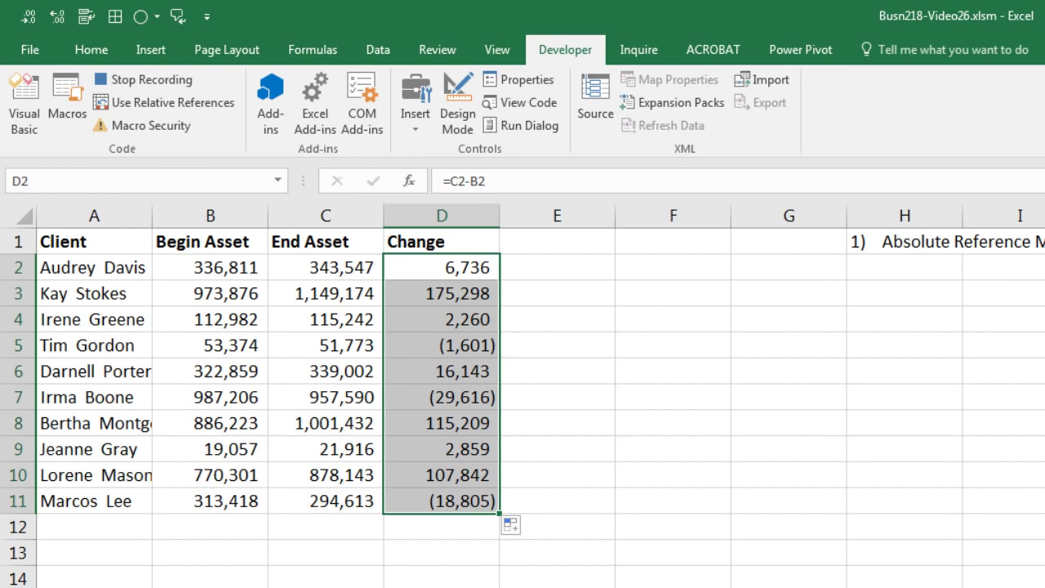
- Enter the column header "% Change" in cell E1 and make it bold
left_click(535, 244)
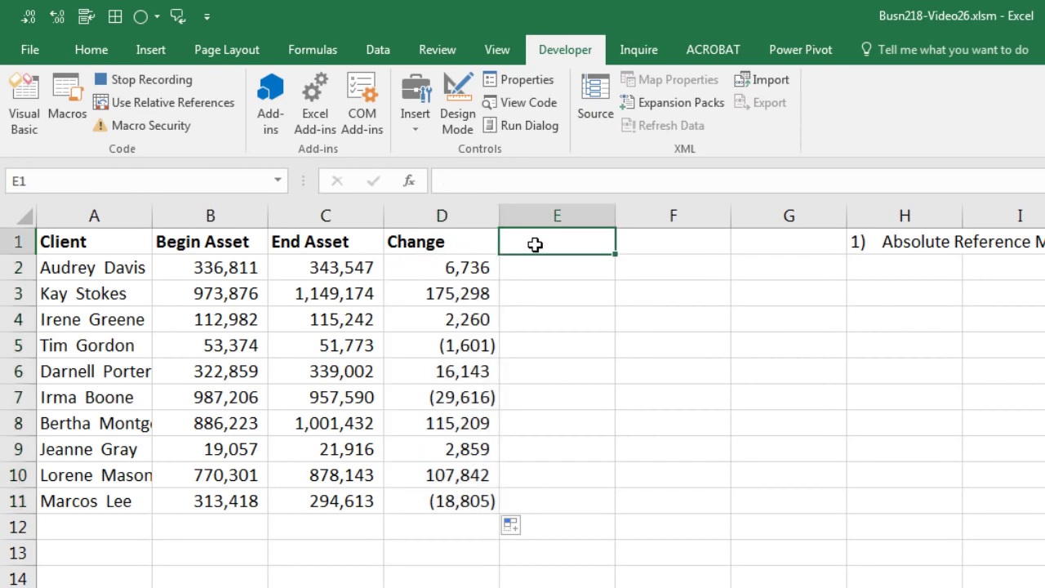
type("% Change")
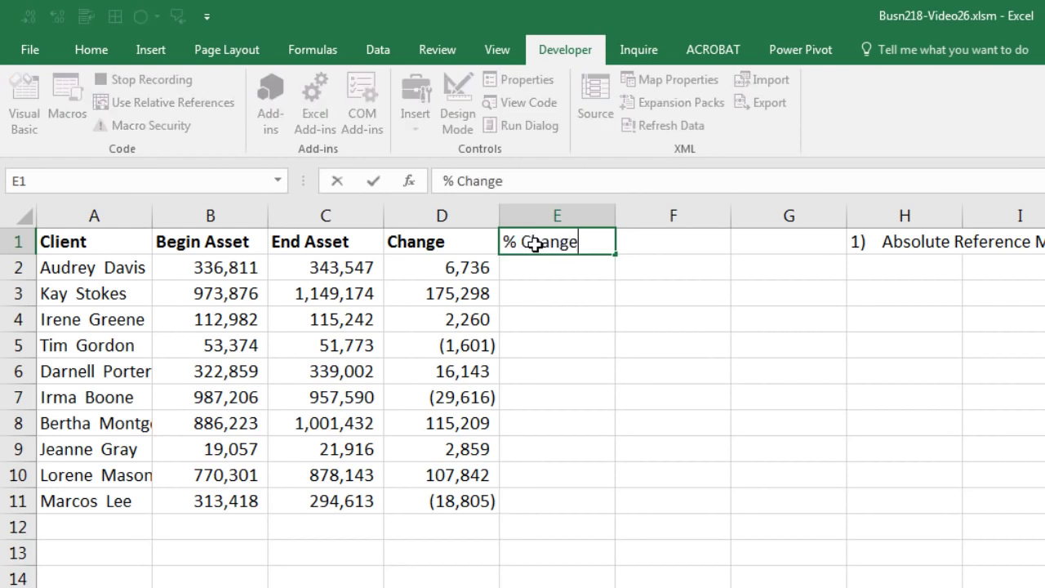
key("ctrl+Return")
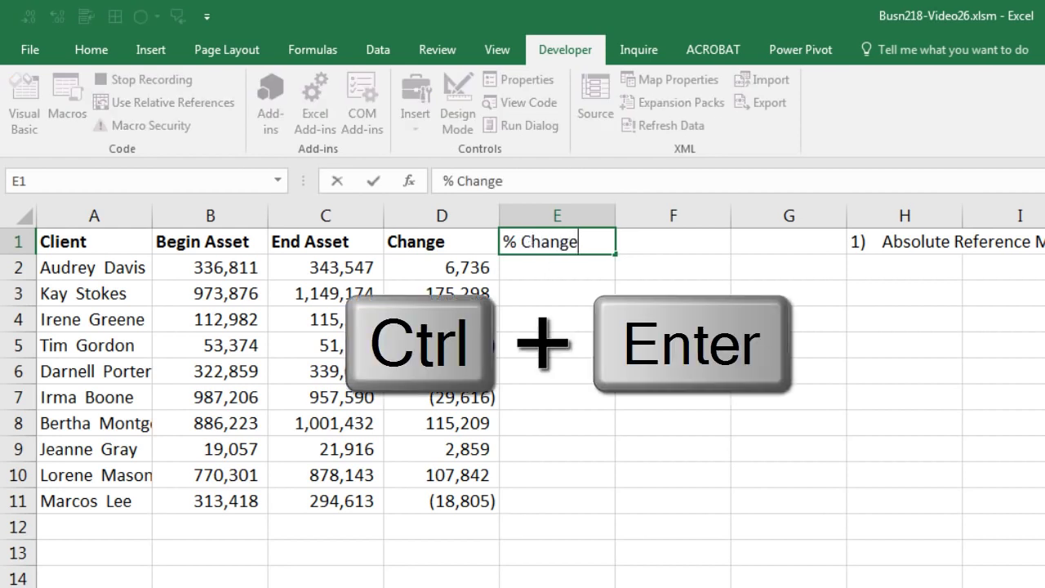
key("ctrl+b")
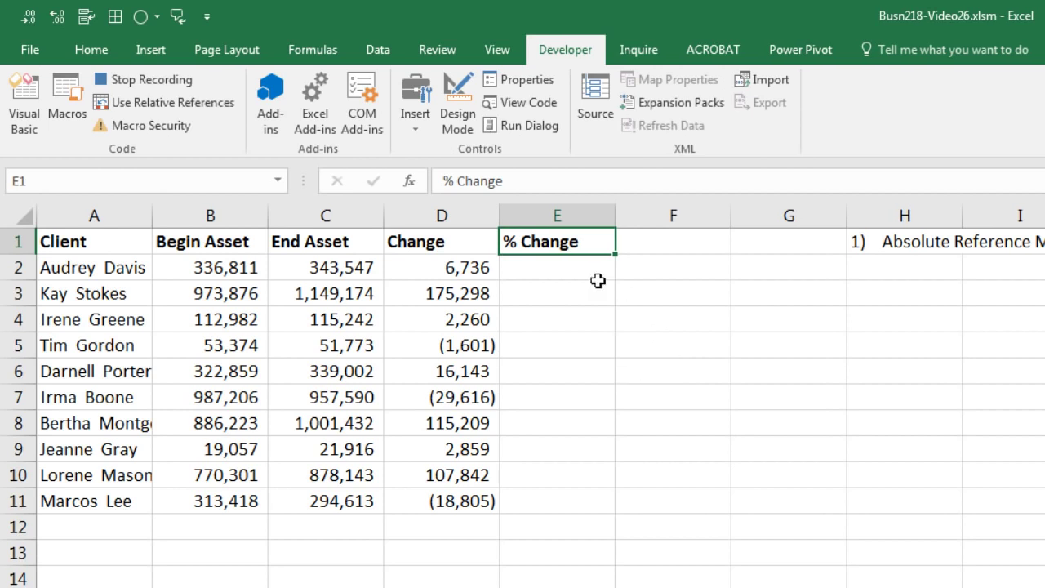
- Enter the formula =D2/B2 in cell E2 to calculate the percentage change in assets
left_click(571, 271)
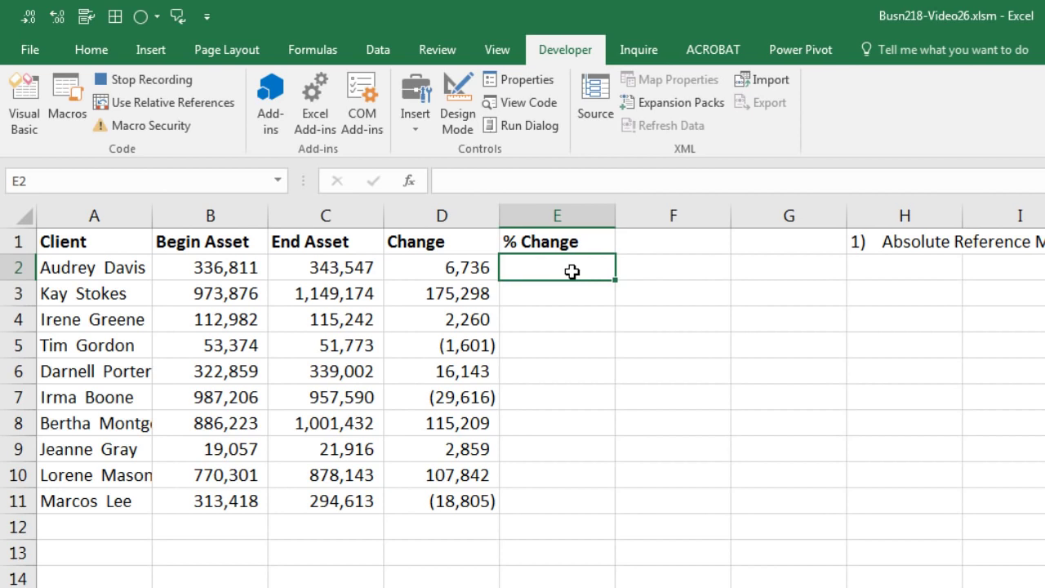
type("=")
key("Left")
type("/")
key("Left")
key("Left")
key("Left")
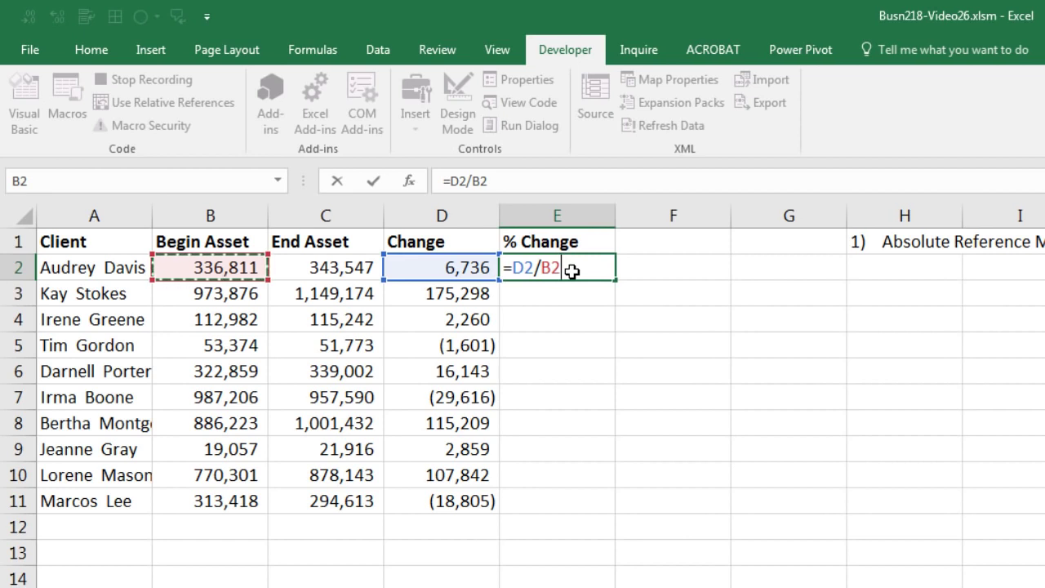
key("ctrl+Return")
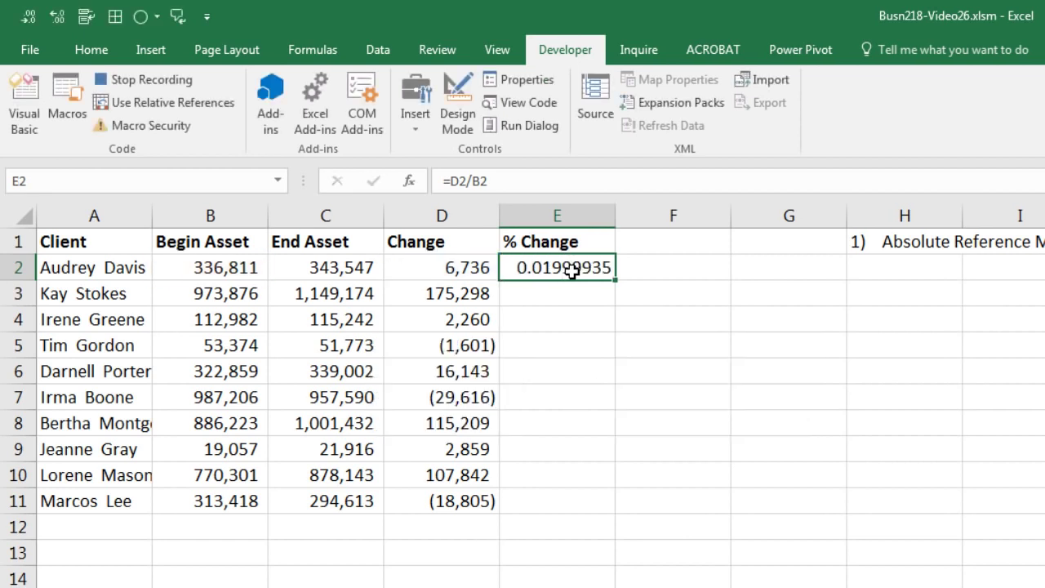
- Apply the Percentage number format to cell E2 and copy the cell down through E11
left_click(107, 54)
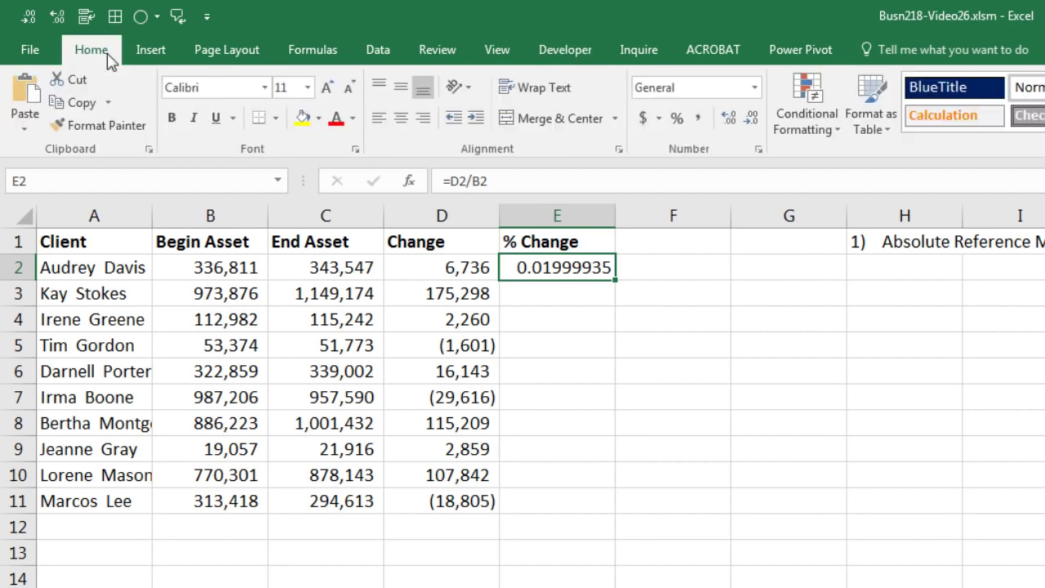
left_click(755, 88)
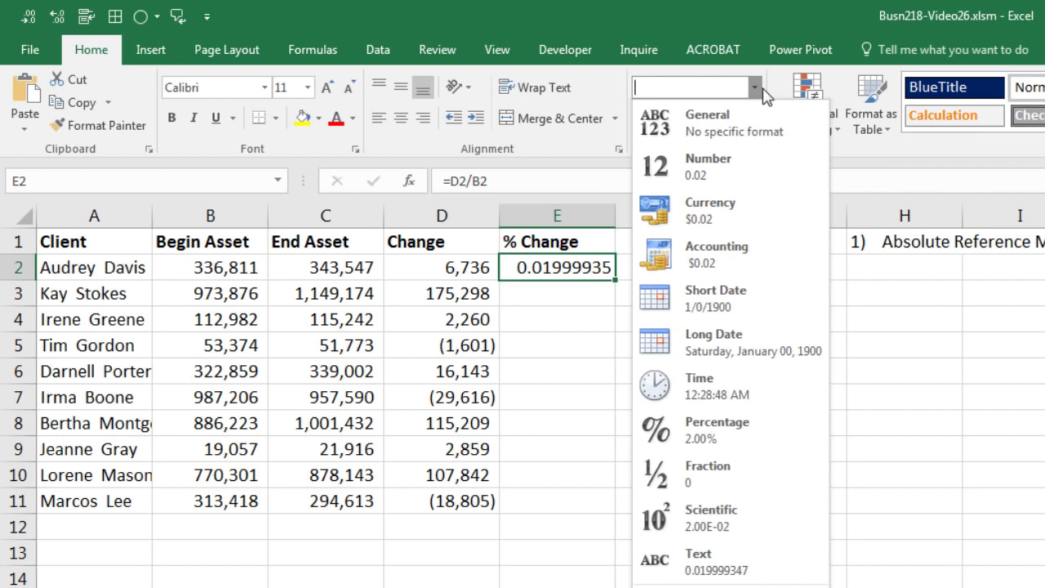
left_click(738, 444)
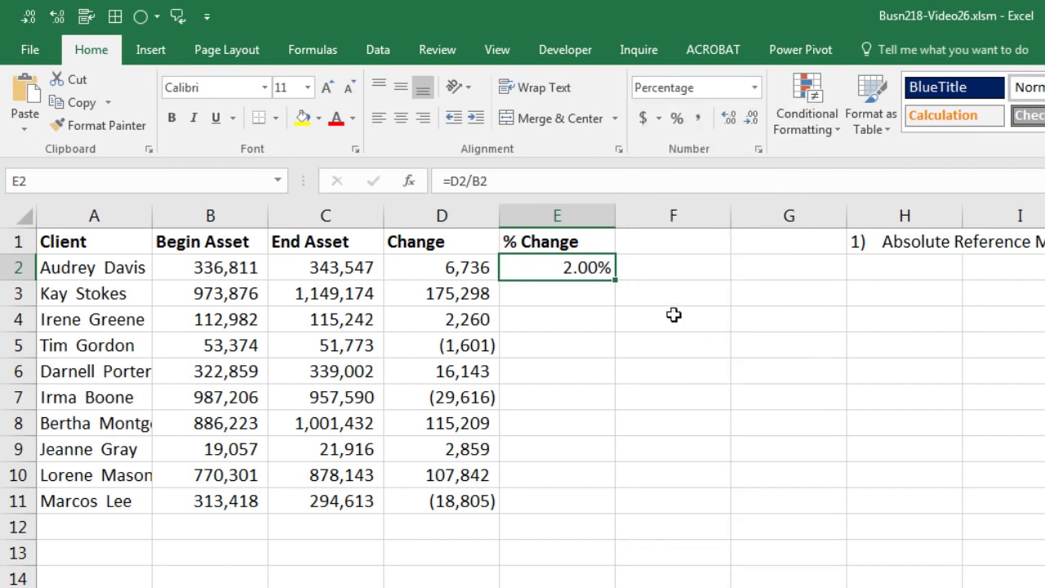
double_click(615, 280)
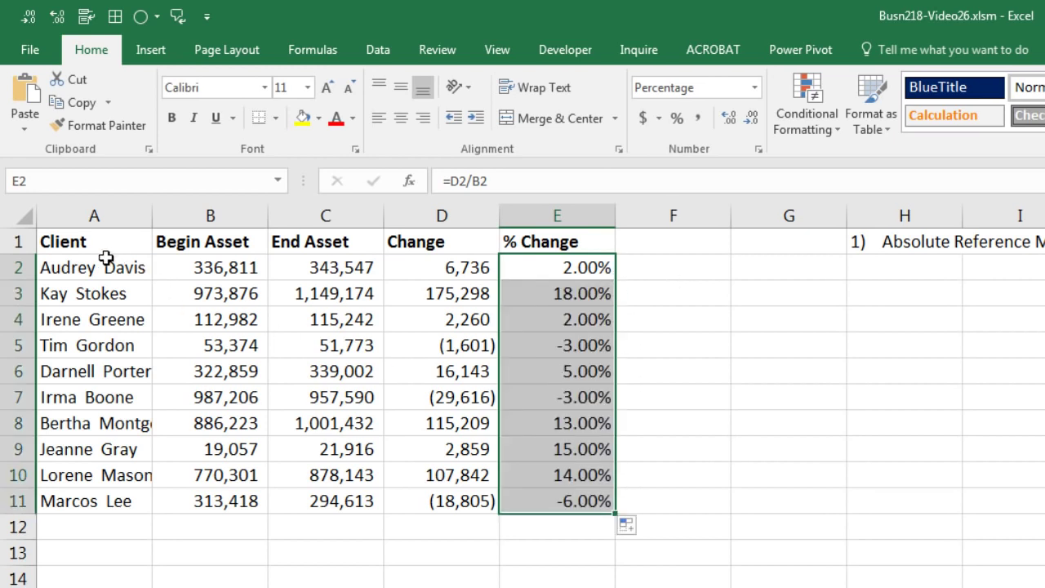
- Apply All Borders to the report range A1:E11
left_click_drag(86, 242, 555, 509)
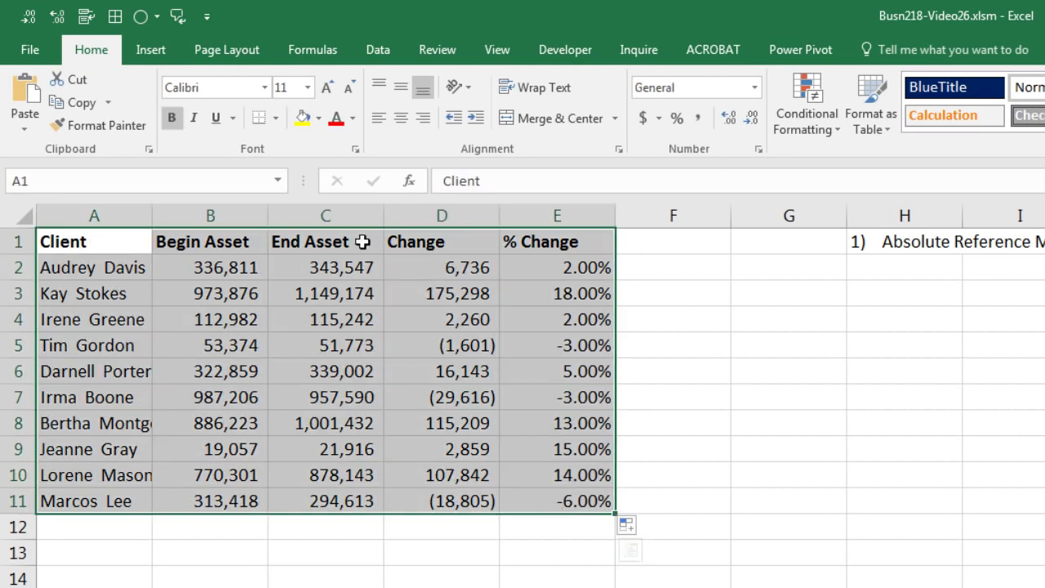
left_click(277, 121)
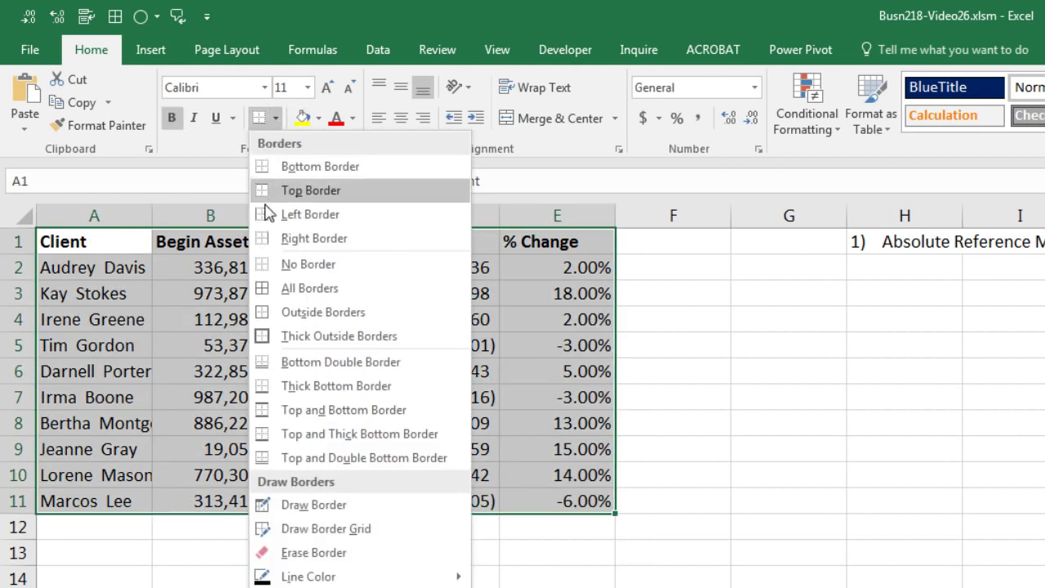
left_click(253, 289)
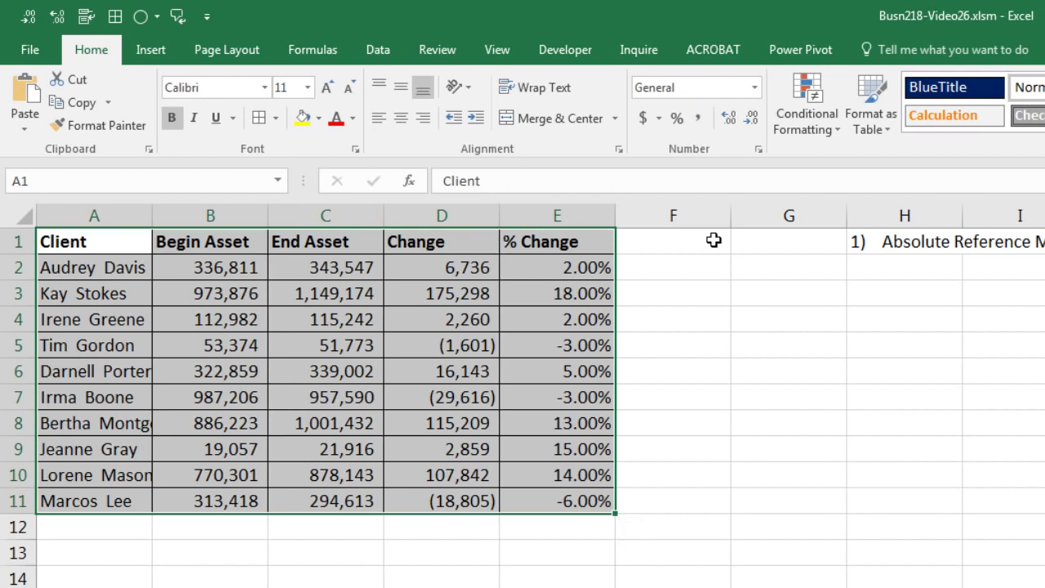
- Select cell F1 and stop recording the macro
left_click(667, 244)
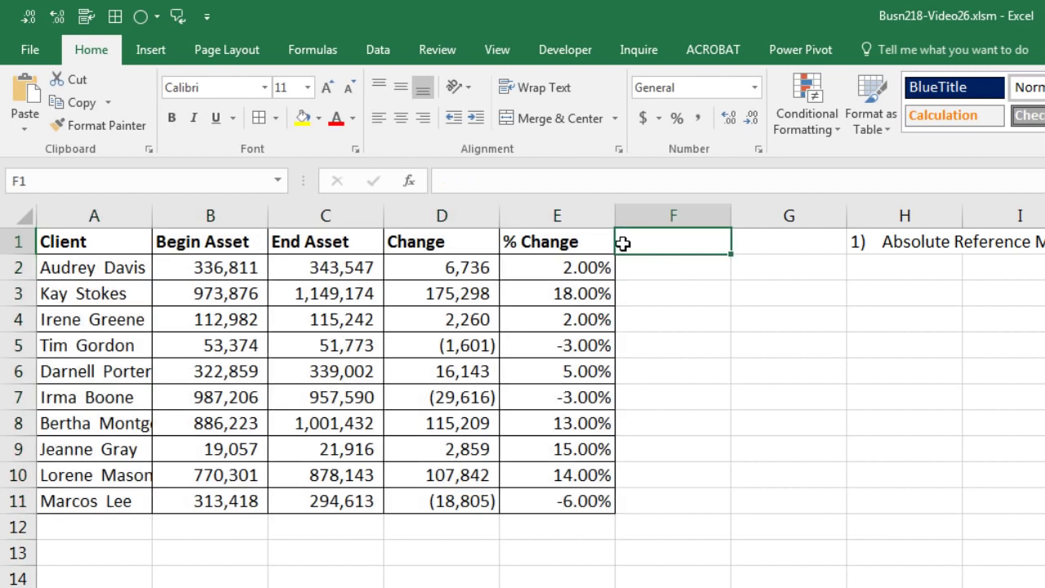
left_click(585, 57)
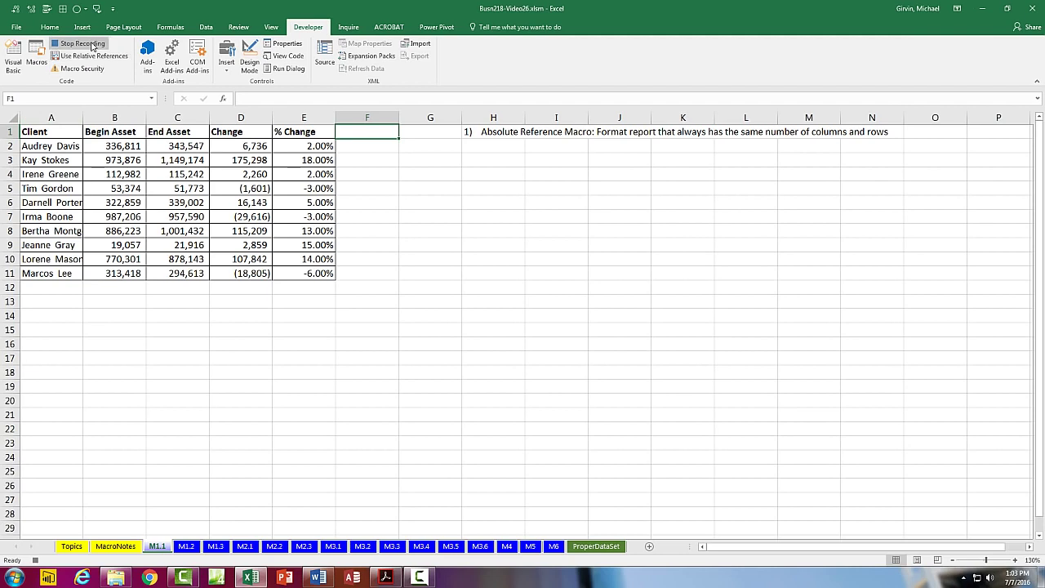
left_click(90, 46)
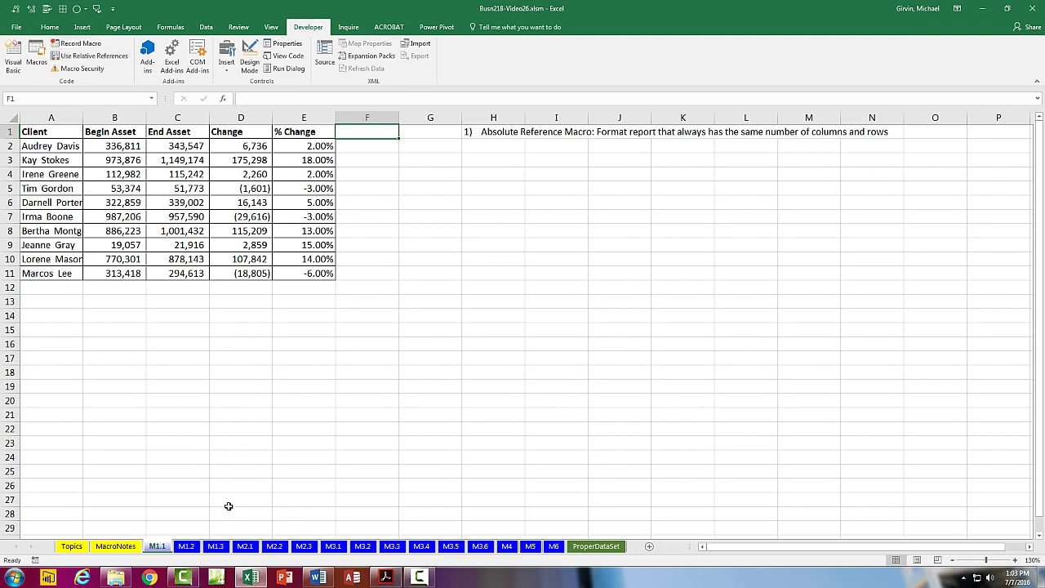
- On sheet M1.2, check the shortcut and description in the options of the FormatReportFixedSize macro
left_click(188, 550)
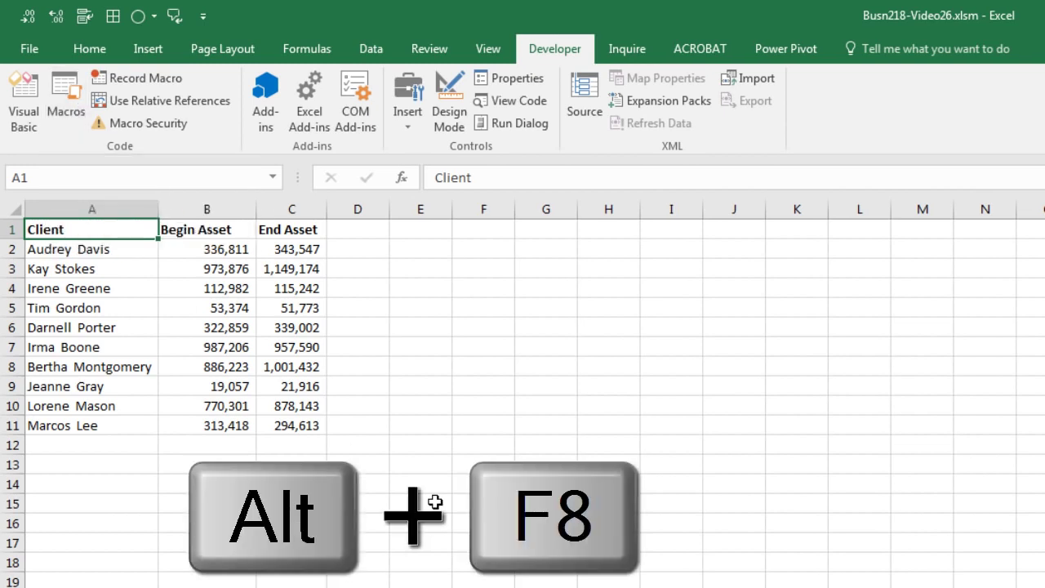
key("alt+F8")
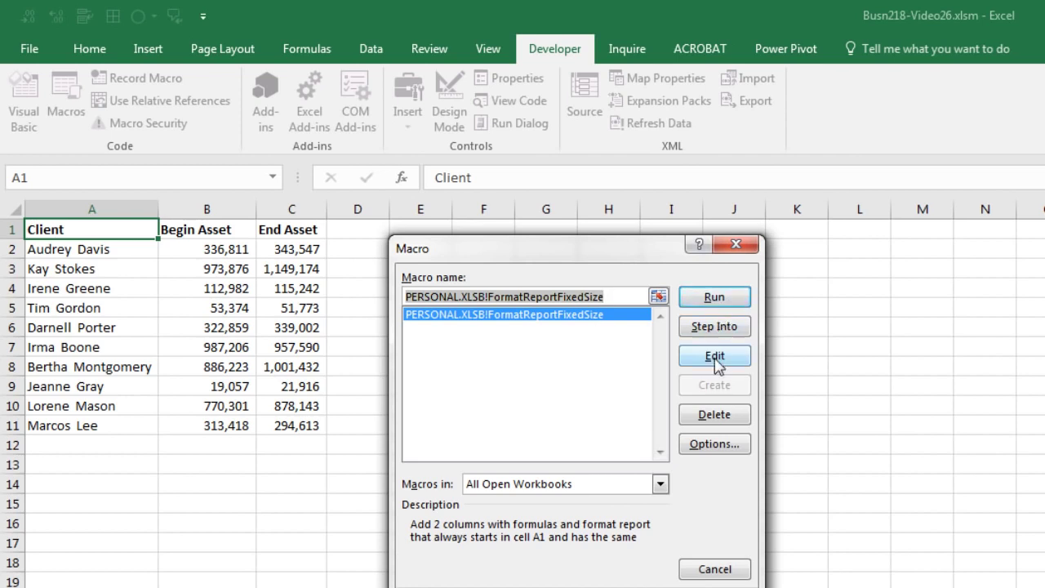
left_click(715, 448)
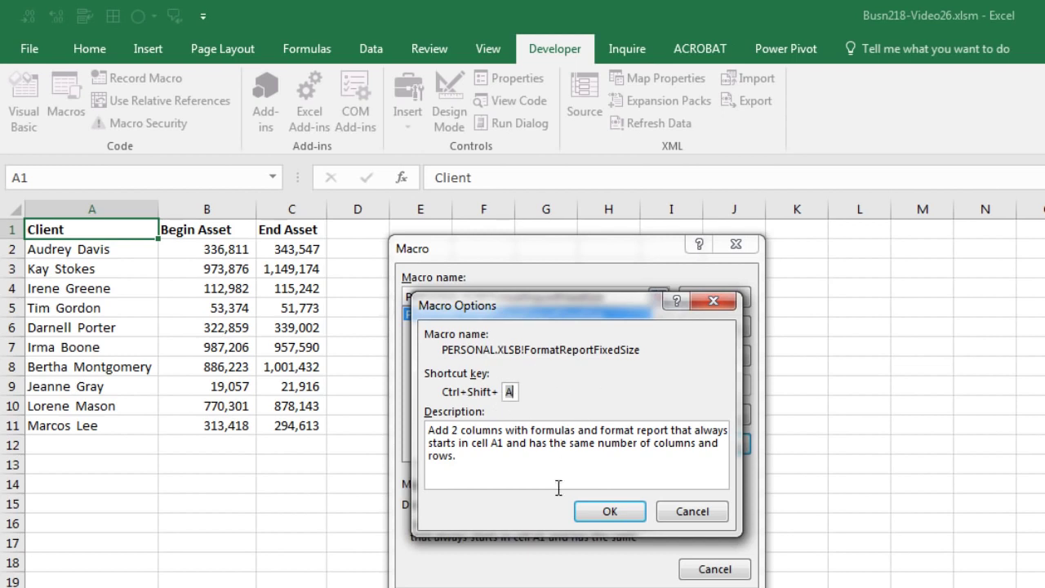
left_click(612, 512)
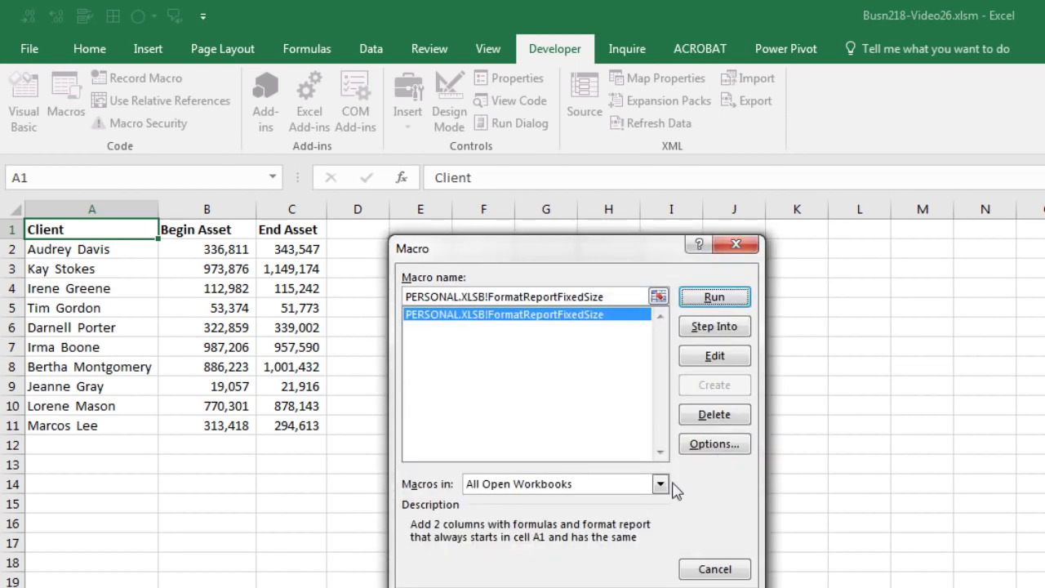
left_click(715, 569)
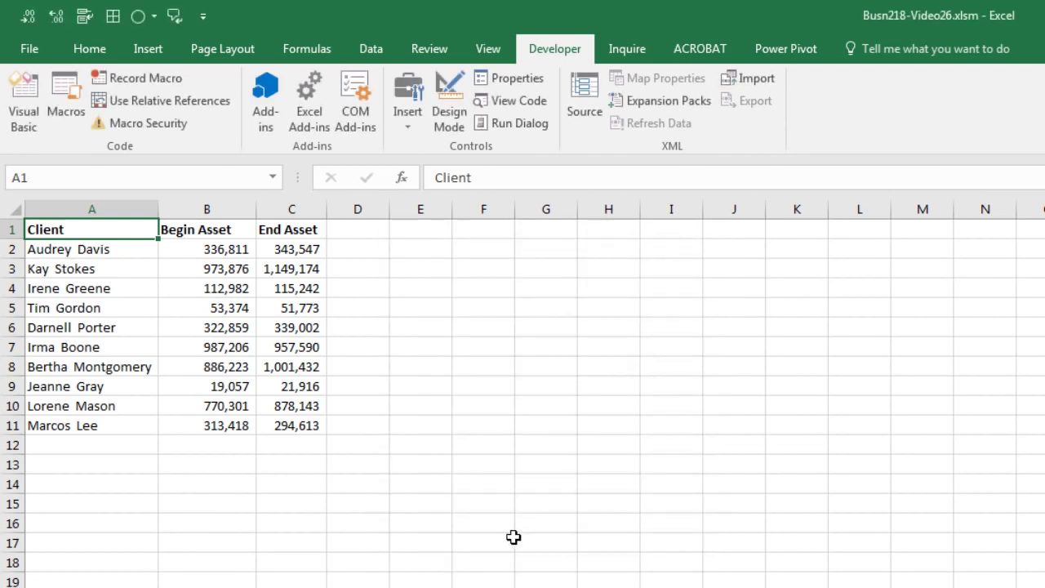
- Run the FormatReportFixedSize macro on sheet M1.2 and check the formulas in cells D11 and E11
key("ctrl+shift+a")
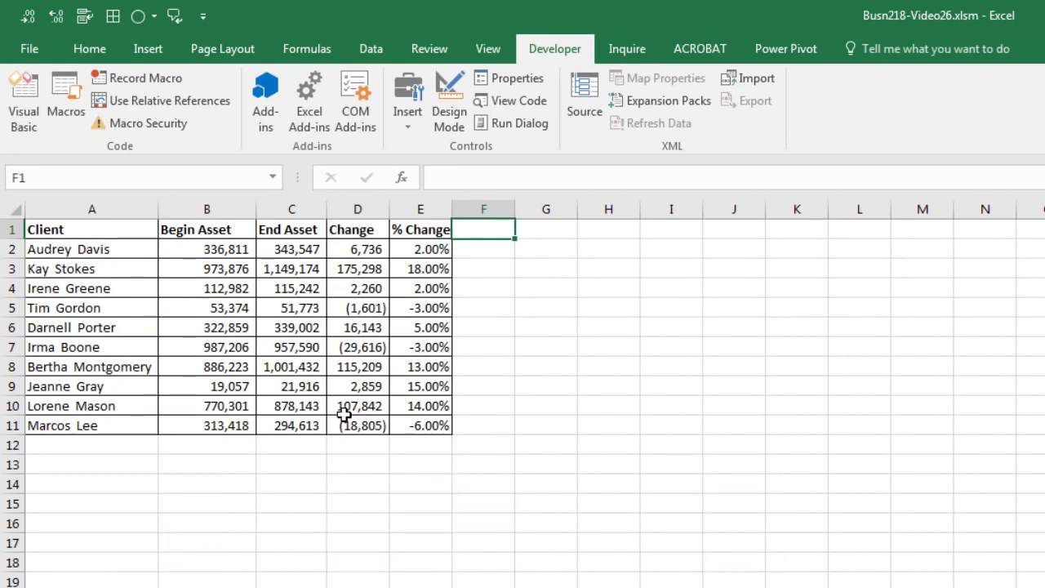
double_click(353, 424)
key("Escape")
double_click(436, 422)
key("Escape")
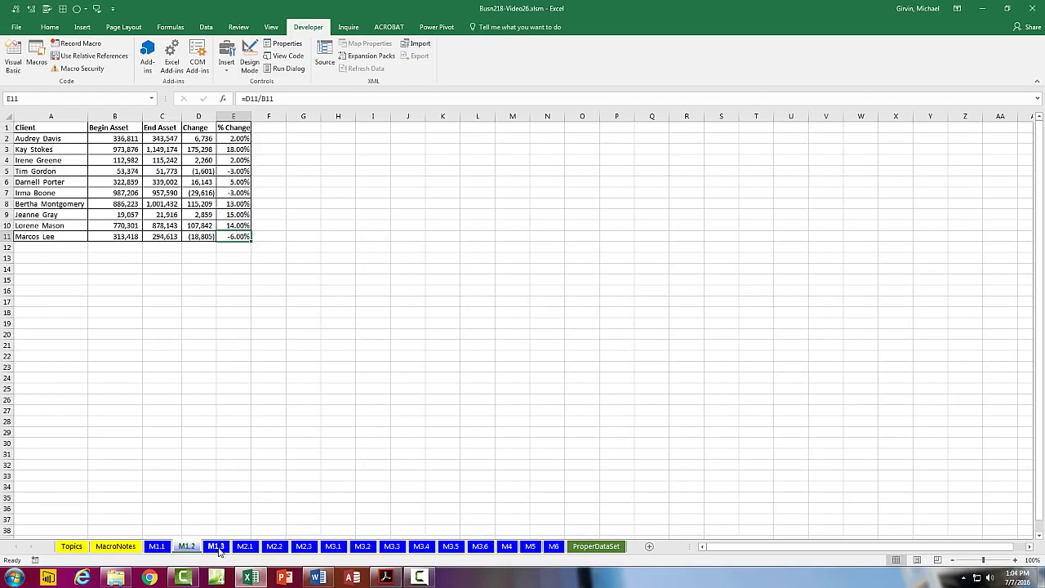
- Run the FormatReportFixedSize macro on the client report on sheet M1.3
left_click(216, 546)
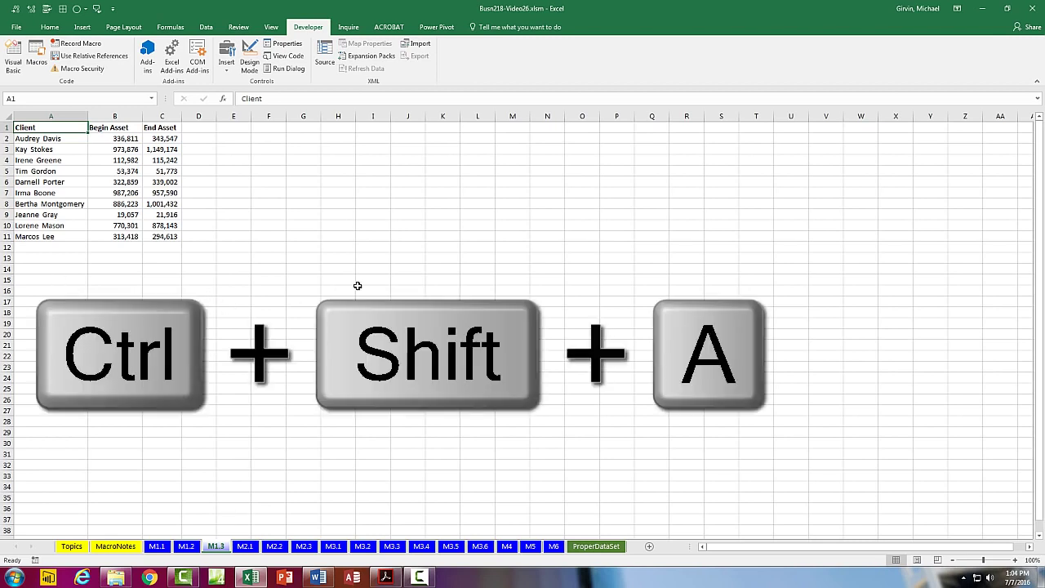
key("ctrl+shift+a")
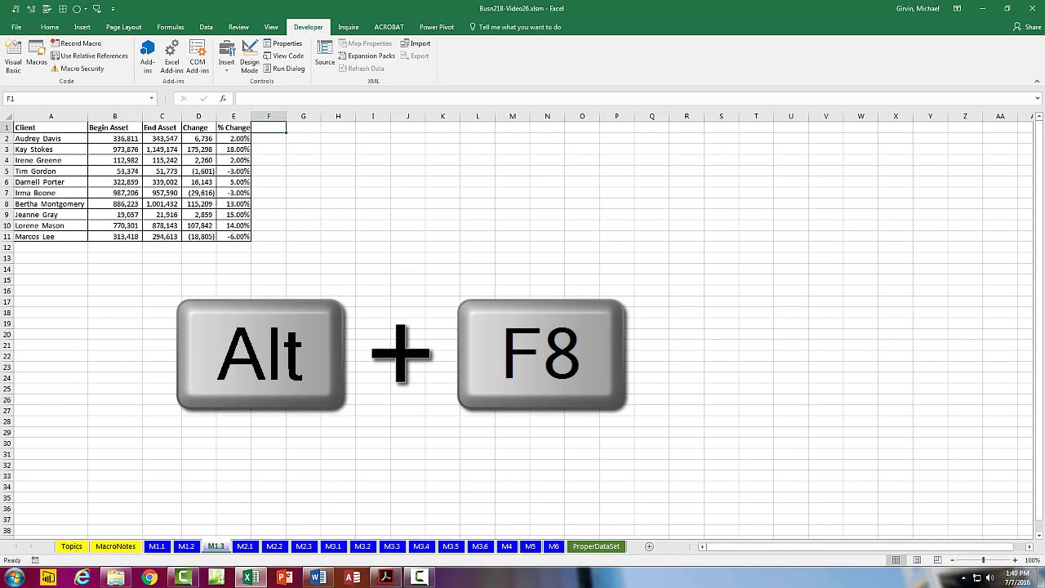
- Try to open the FormatReportFixedSize macro stored in PERSONAL.XLSB for editing
key("alt+F8")
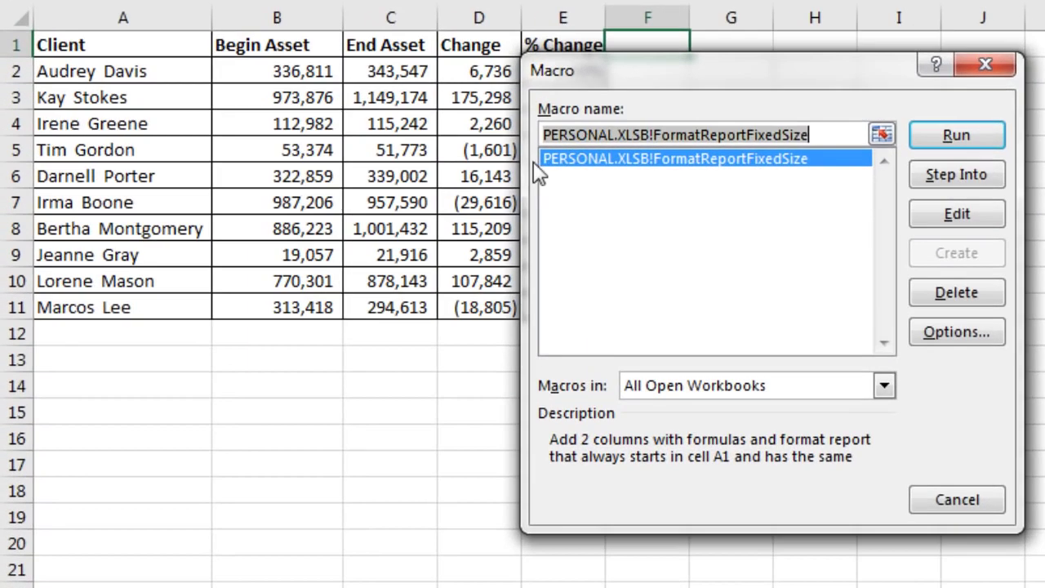
left_click(953, 217)
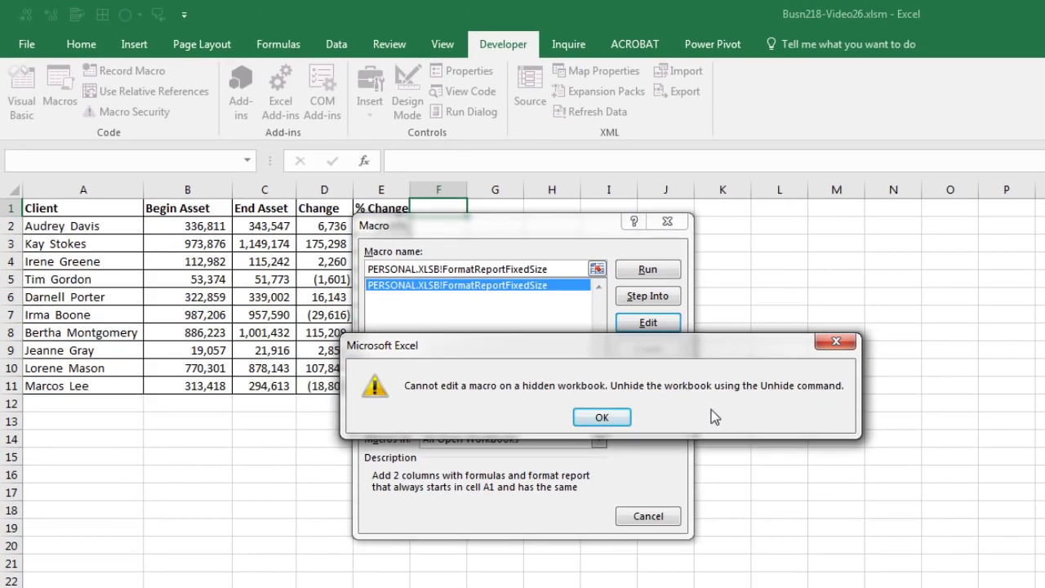
key("Return")
key("Escape")
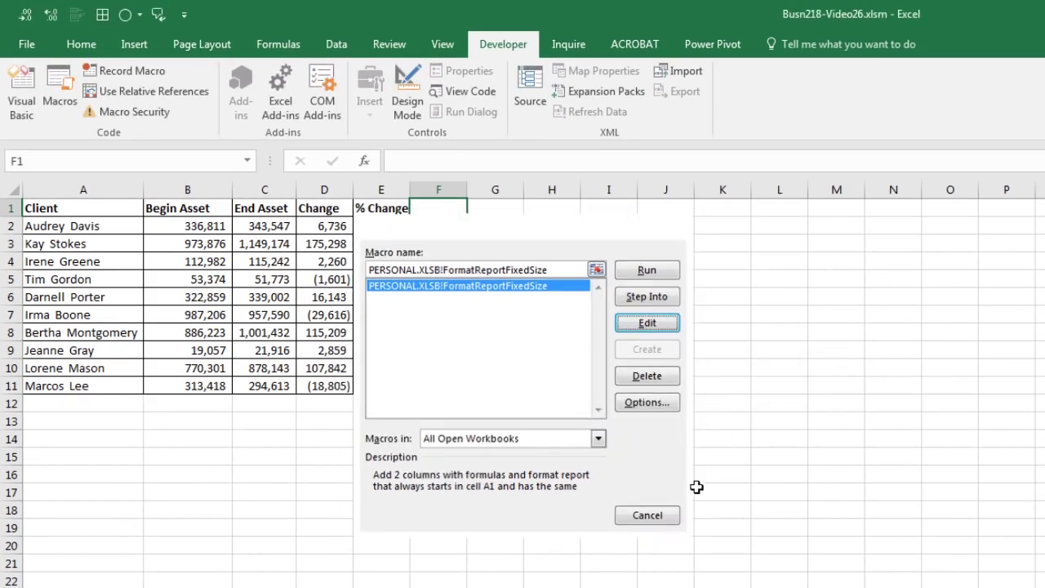
- Unhide the personal macro workbook PERSONAL.XLSB
left_click(443, 46)
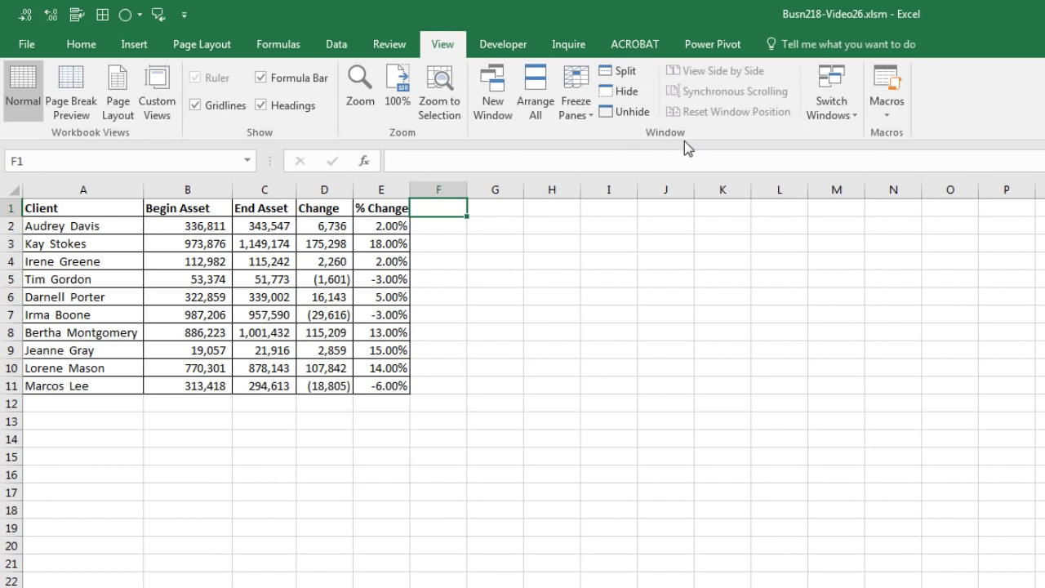
left_click(630, 120)
left_click_drag(569, 298, 664, 301)
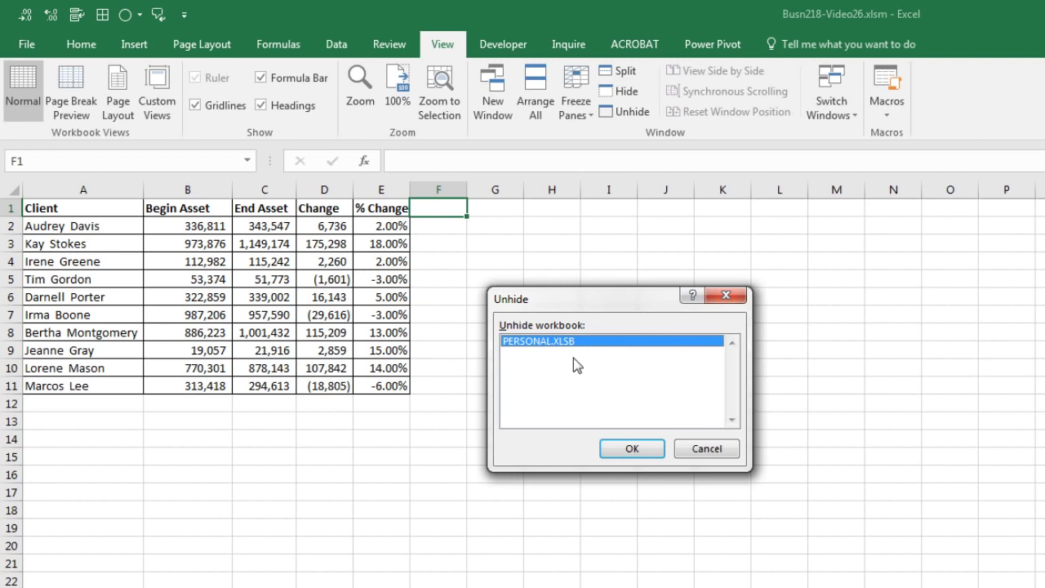
left_click(633, 448)
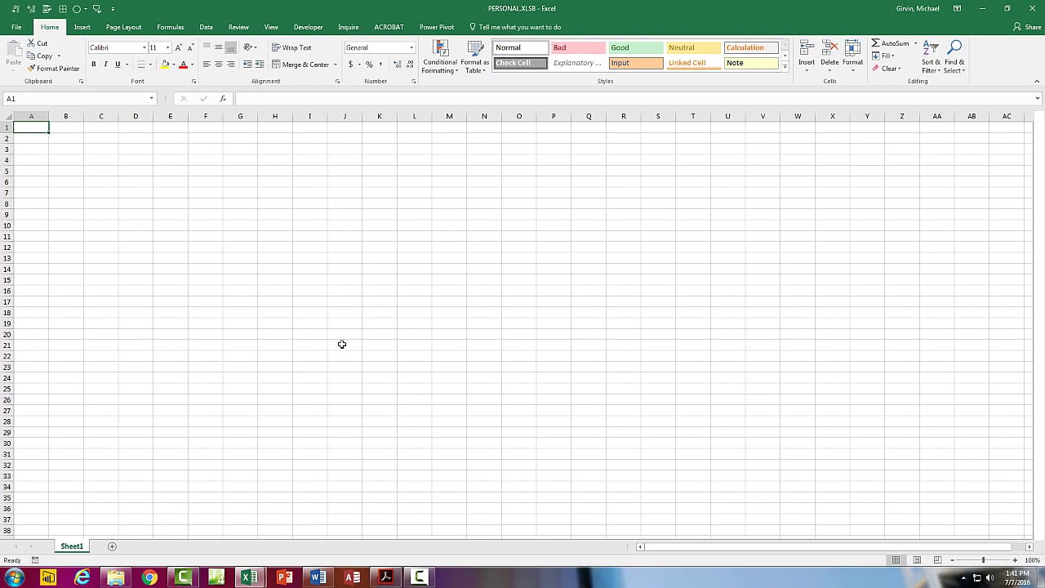
- Open the FormatReportFixedSize macro for editing from the macro list and close the VBA editor
left_click(308, 27)
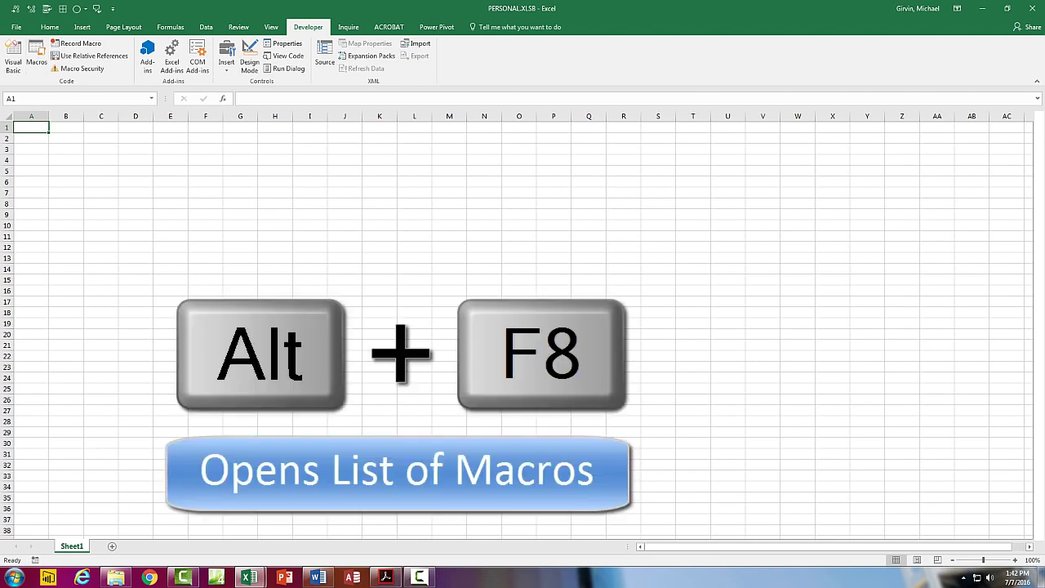
key("alt+F8")
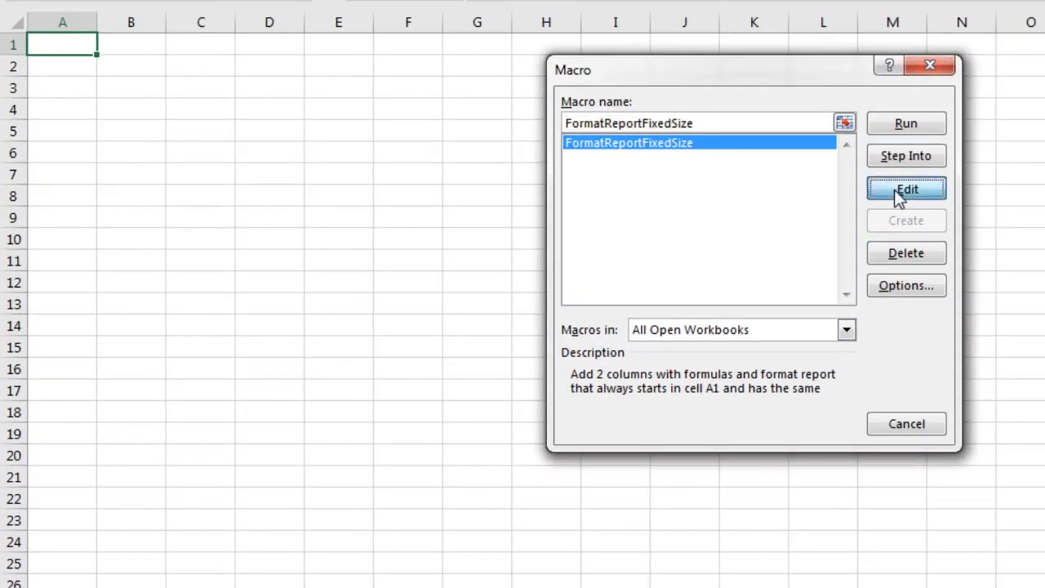
left_click(898, 198)
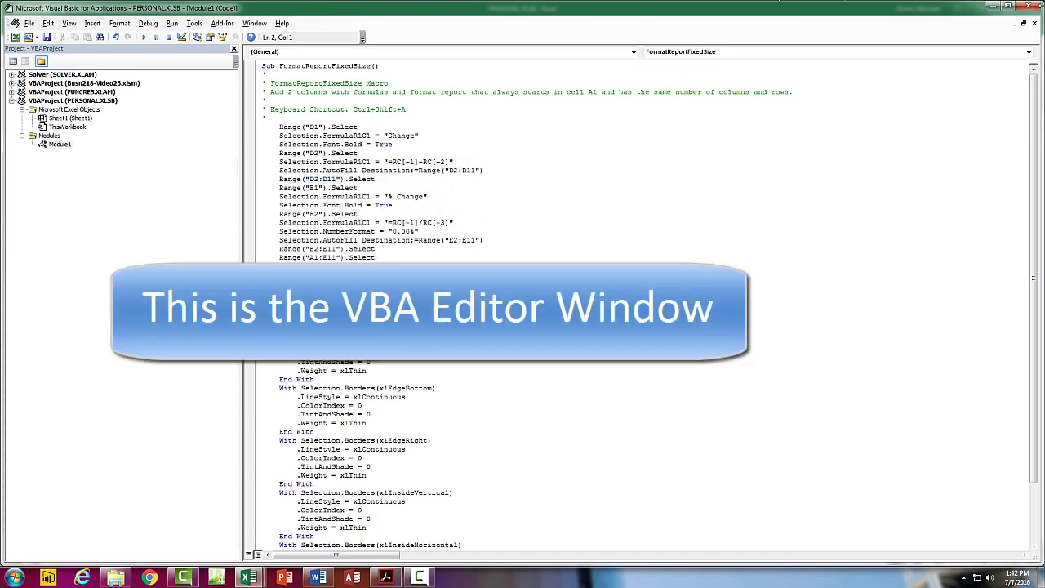
left_click(1029, 7)
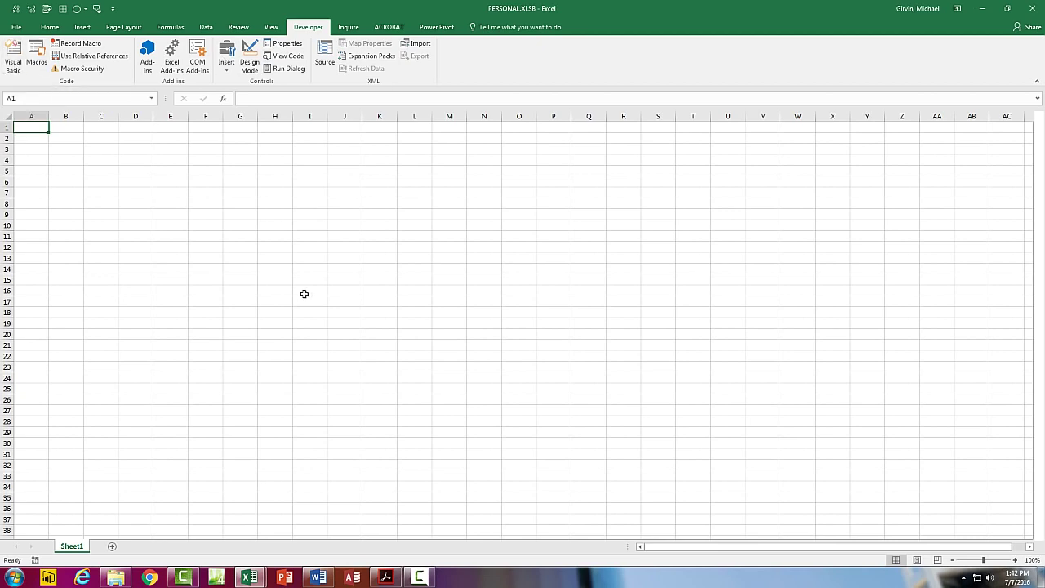
- Reopen the VBA editor, examine the whole FormatReportFixedSize code, expand the Busn218-Video26.xlsm project and close the editor
key("alt+F11")
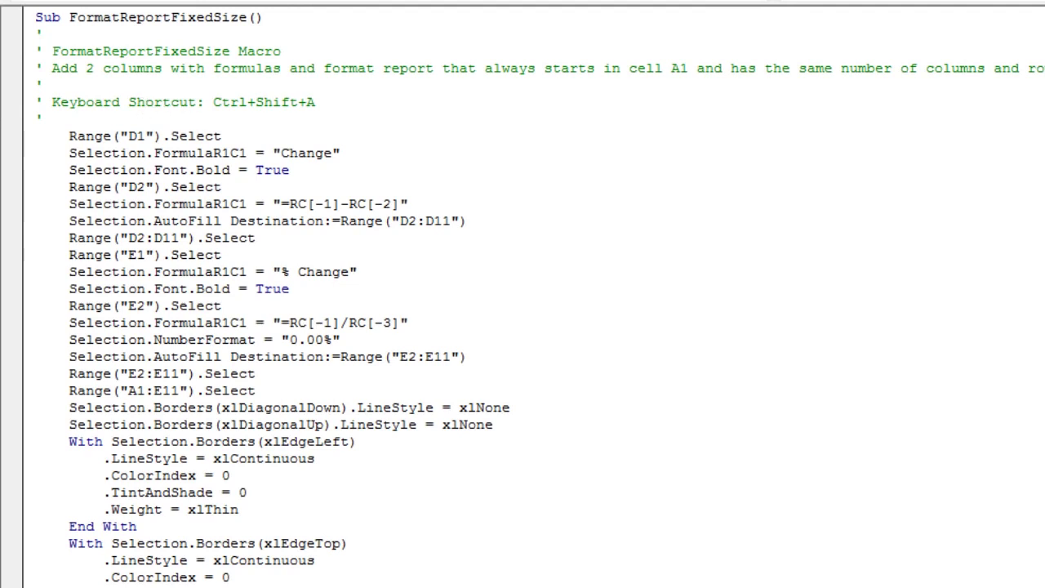
scroll(522, 326, "down", 3)
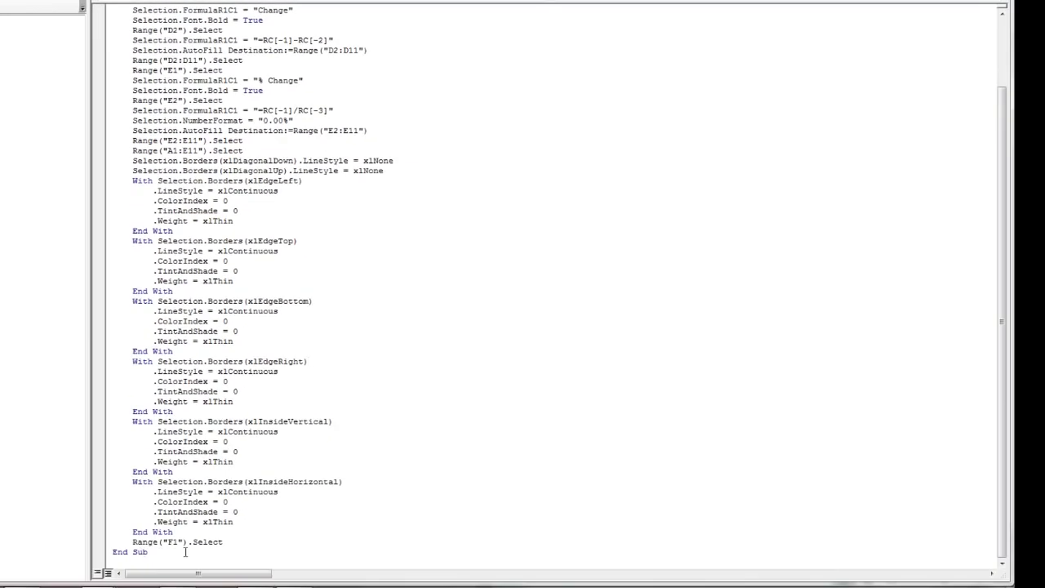
scroll(389, 490, "up", 4)
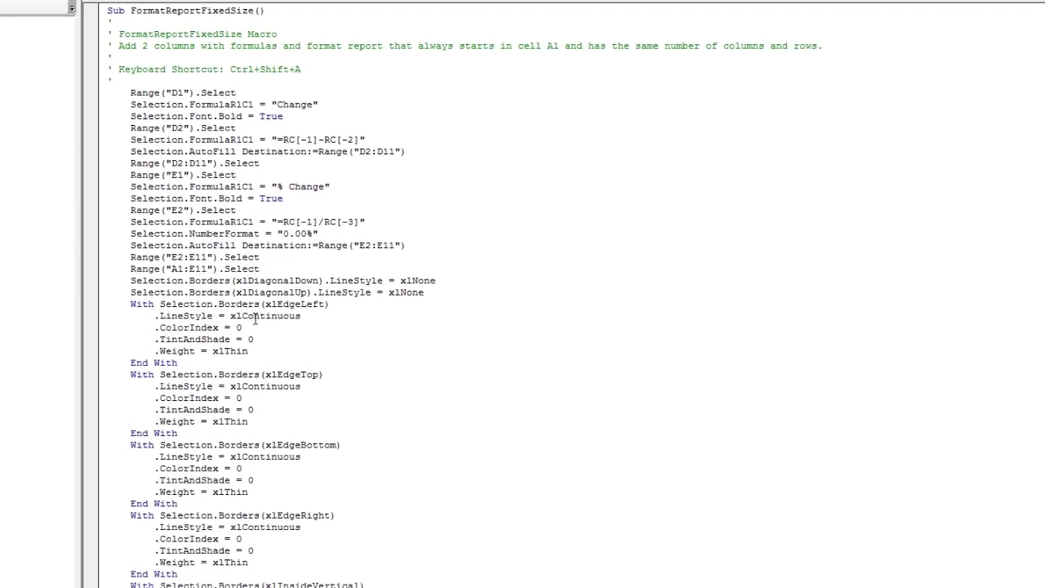
scroll(254, 513, "down", 3)
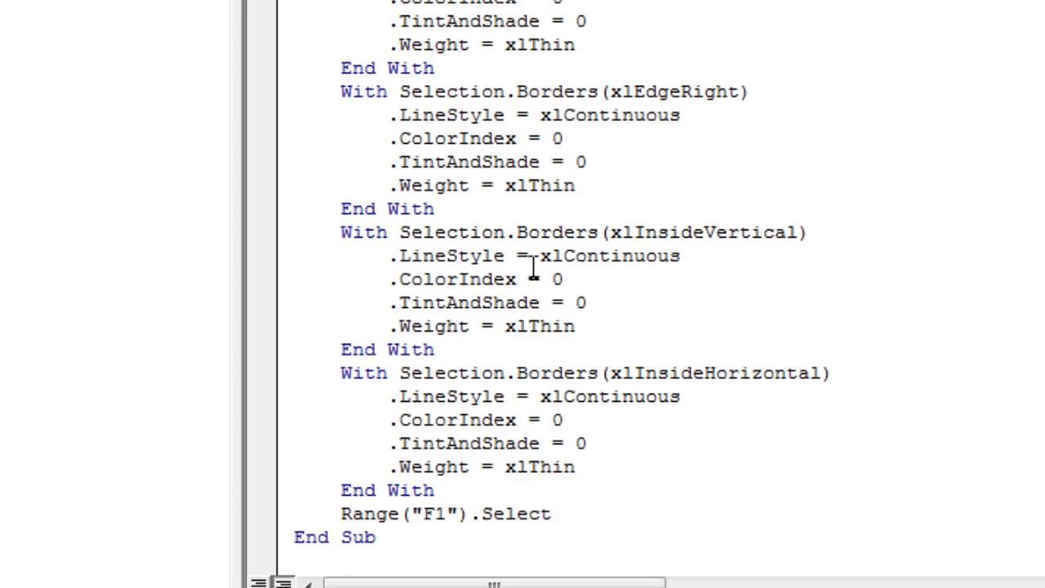
scroll(541, 252, "up", 3)
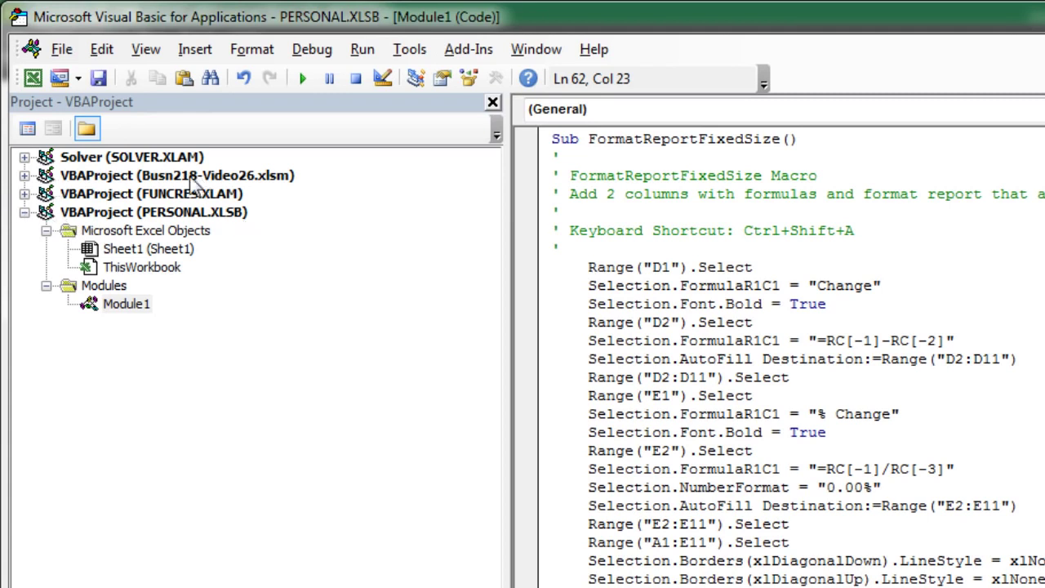
left_click(25, 175)
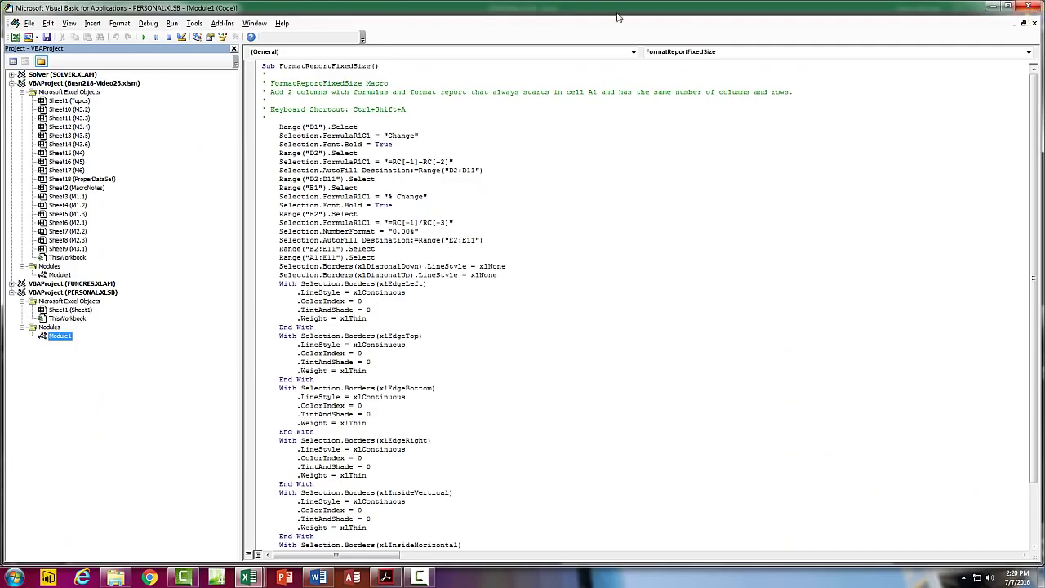
left_click(1033, 5)
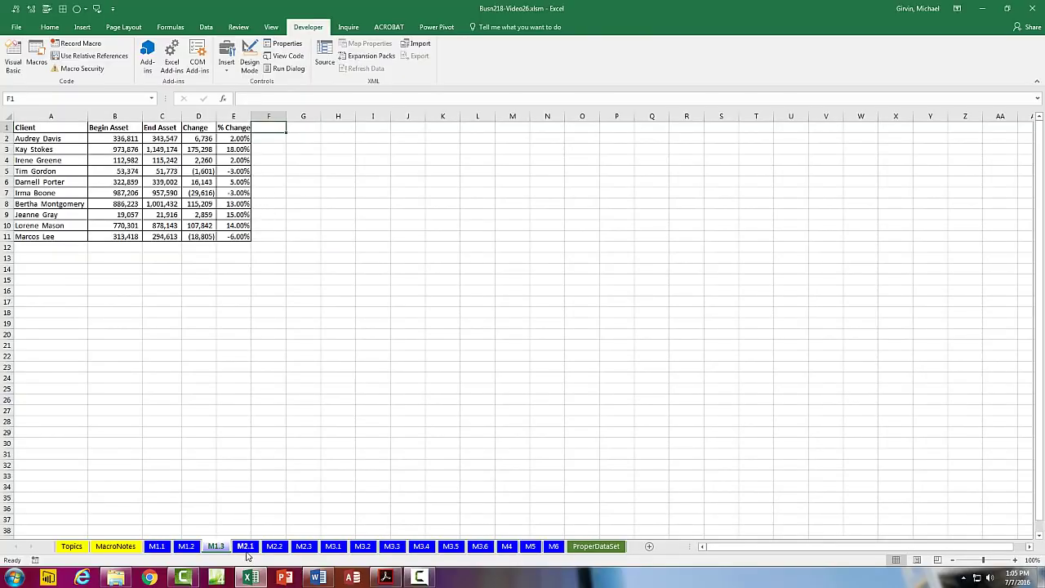
- Compare the number of client rows in the reports on sheets M2.1, M2.2 and M2.3
left_click(246, 546)
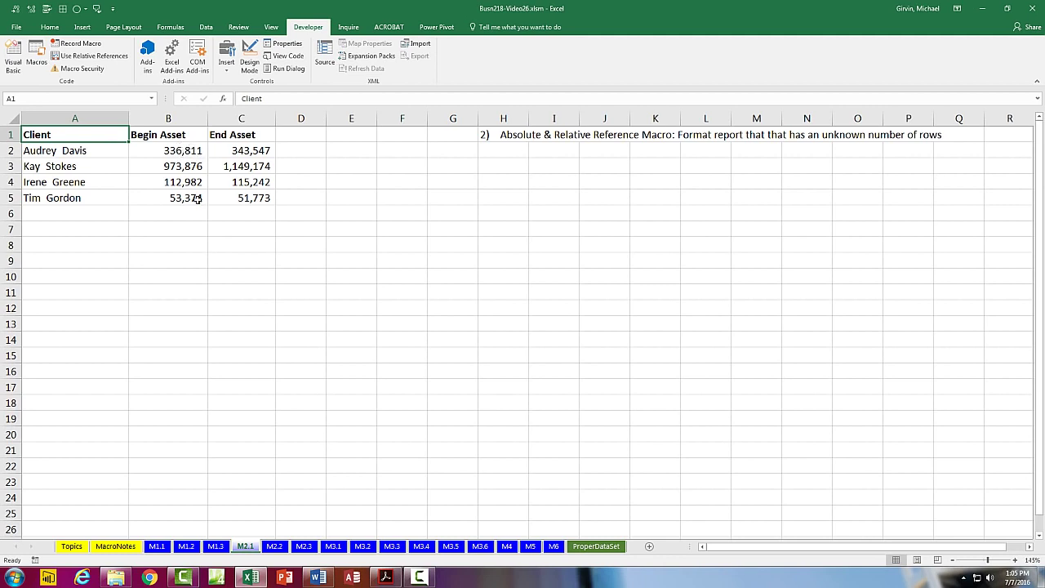
left_click(278, 547)
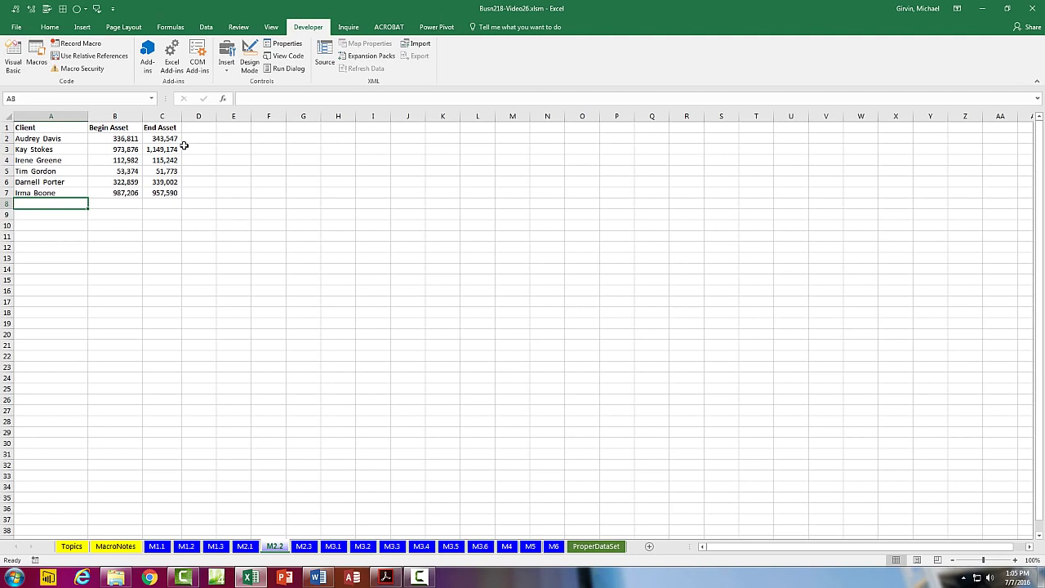
left_click(304, 546)
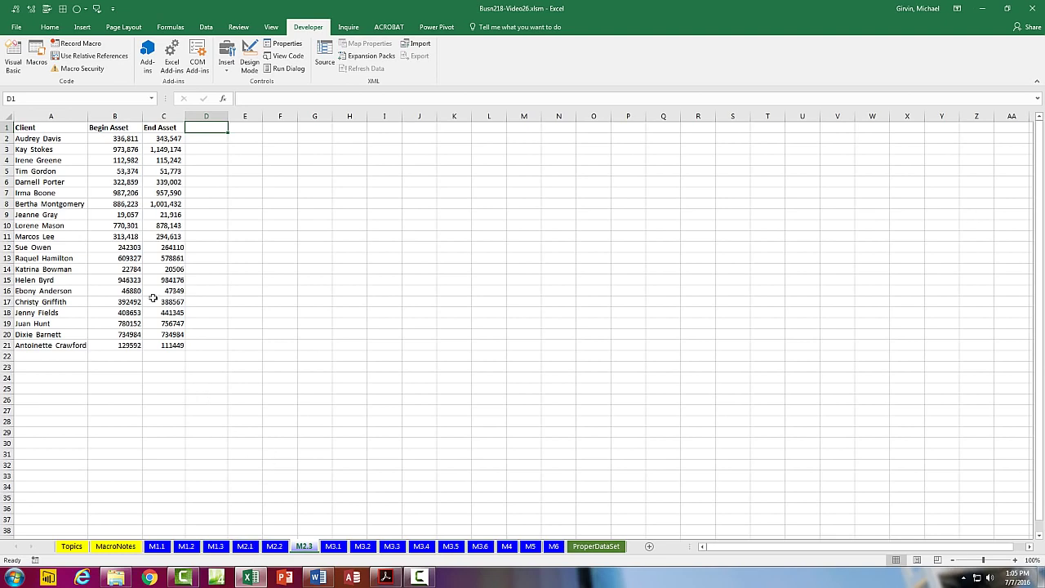
- On sheet M2.1, enter the formula =C2-B2 in cell D2 for the first client and copy that cell
left_click(245, 545)
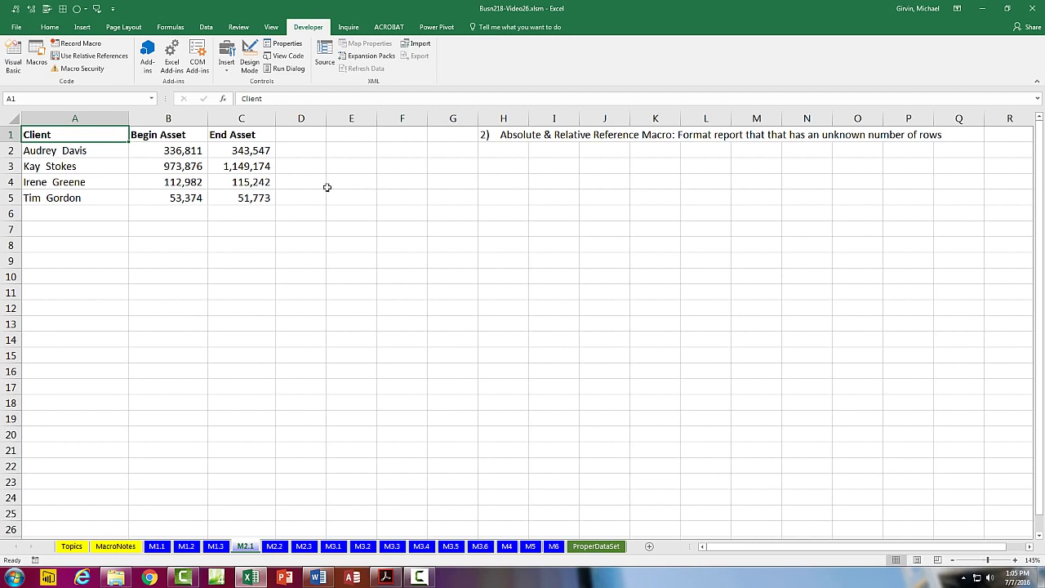
left_click_drag(291, 150, 298, 196)
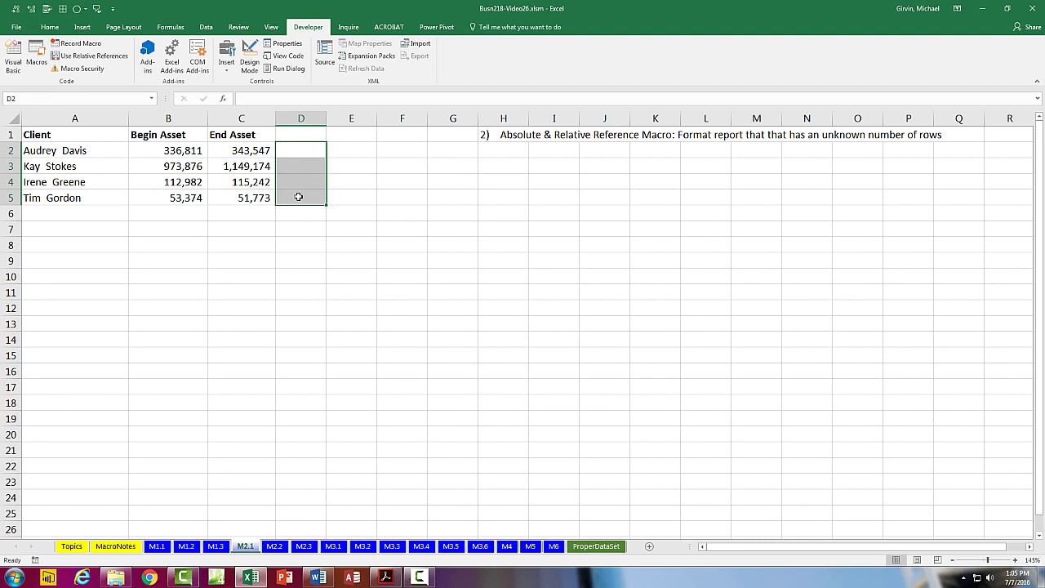
left_click(310, 148)
type("=")
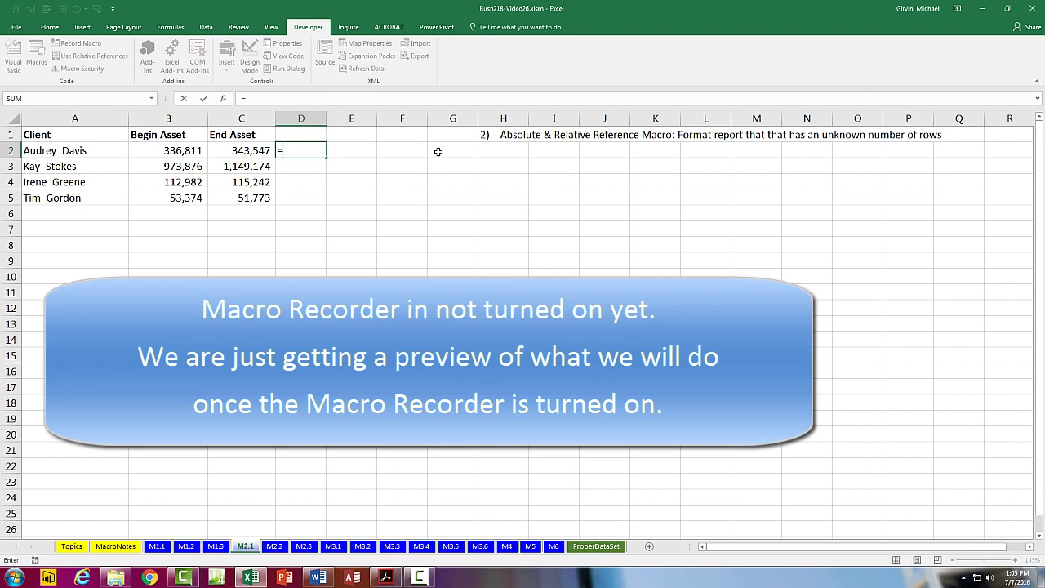
key("Left")
type("-")
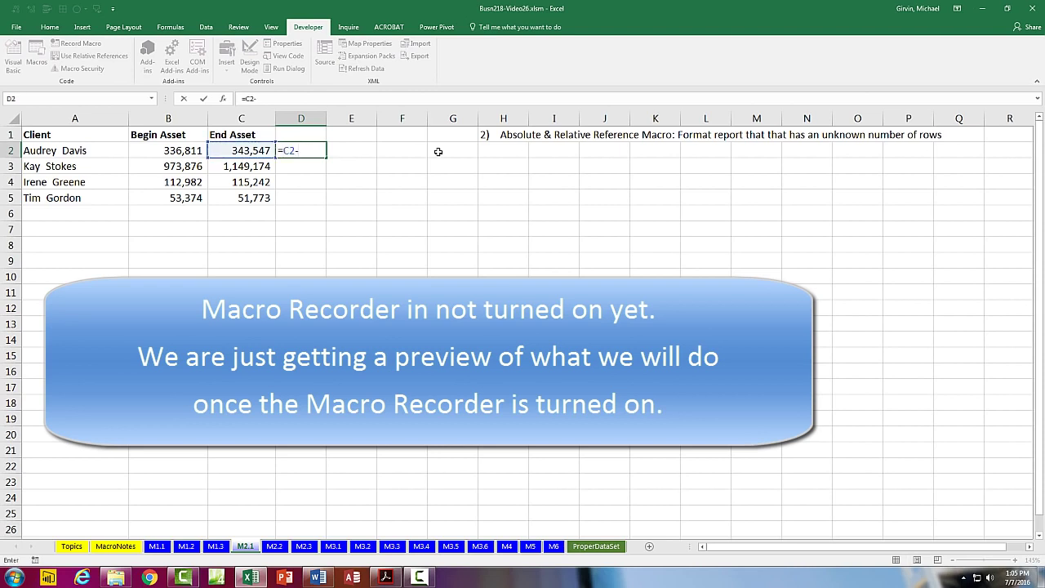
key("Left")
key("Left")
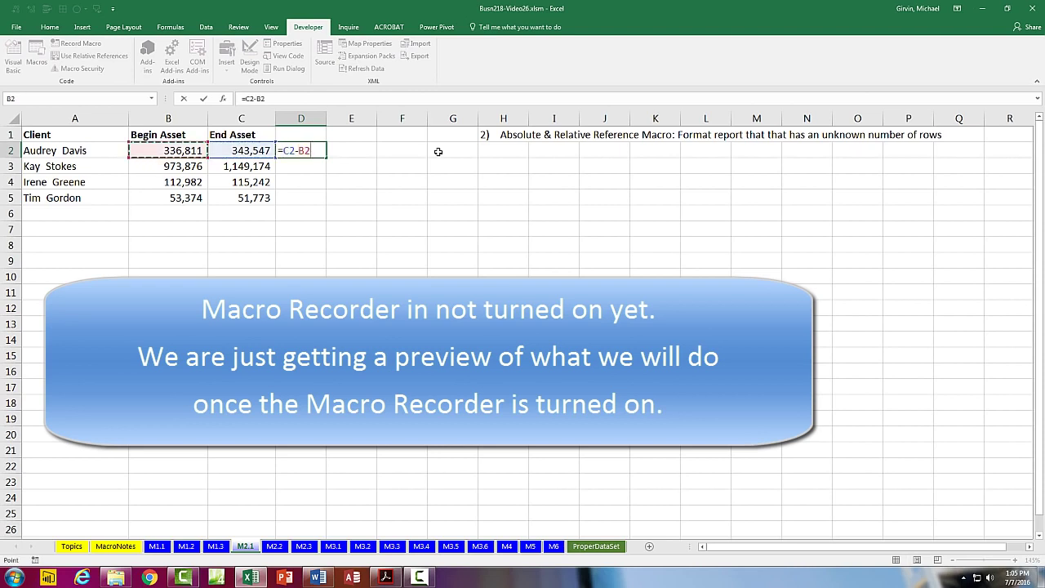
key("ctrl+Return")
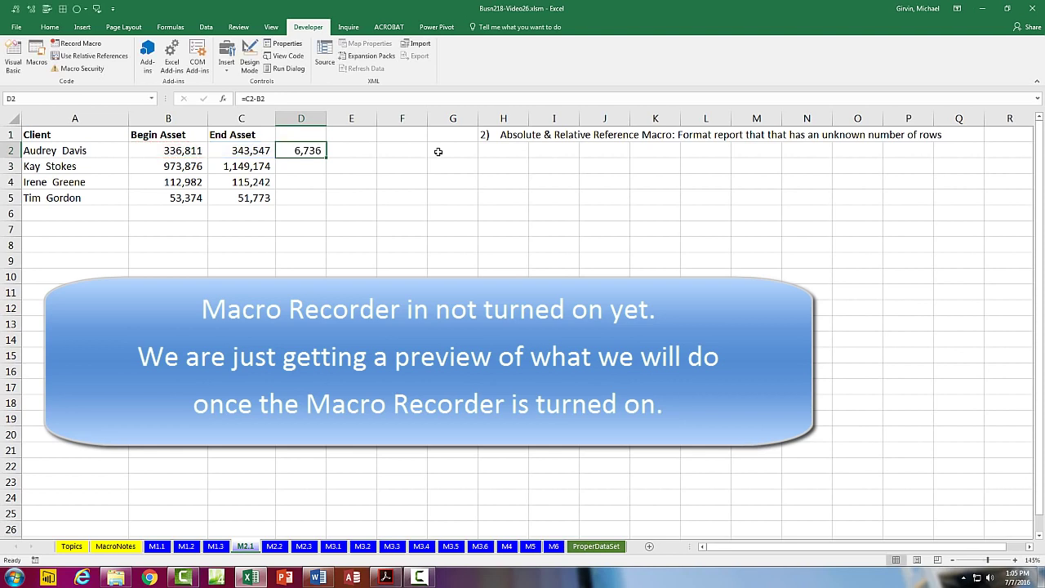
key("ctrl+c")
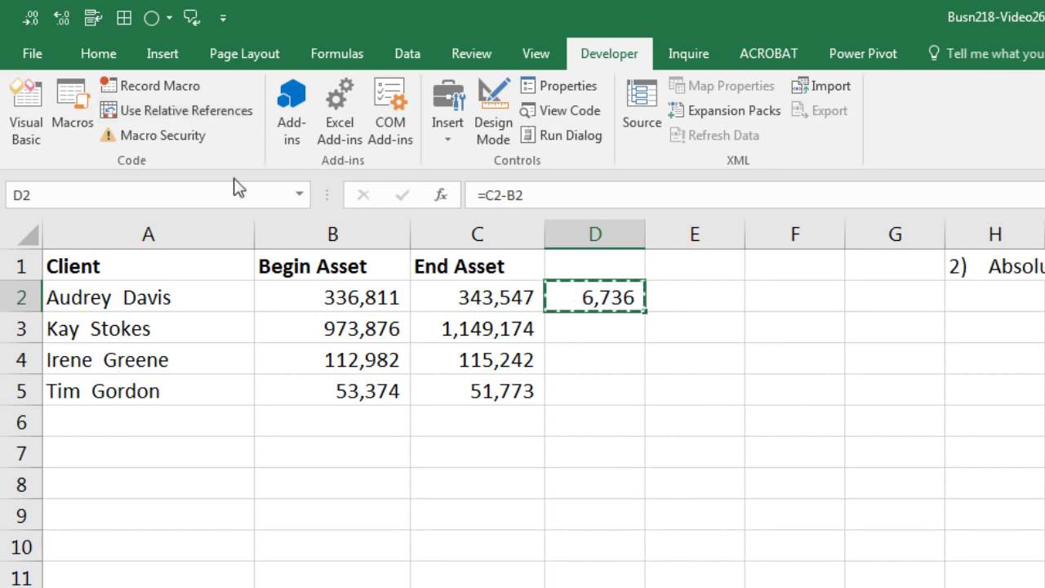
- Select cell C5 directly, return to C2 and jump to the last value in the End Asset column
left_click(488, 297)
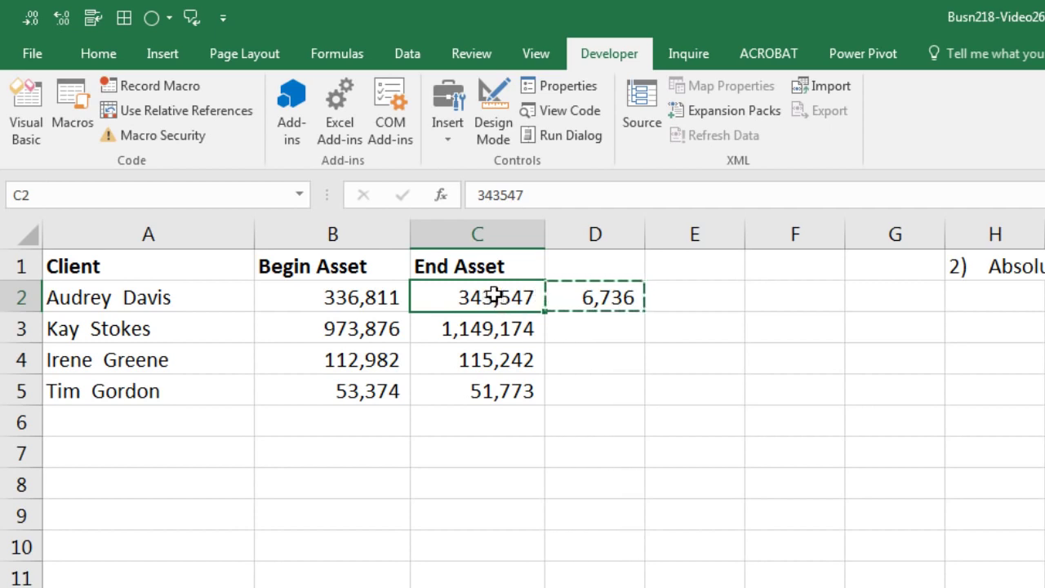
left_click(480, 393)
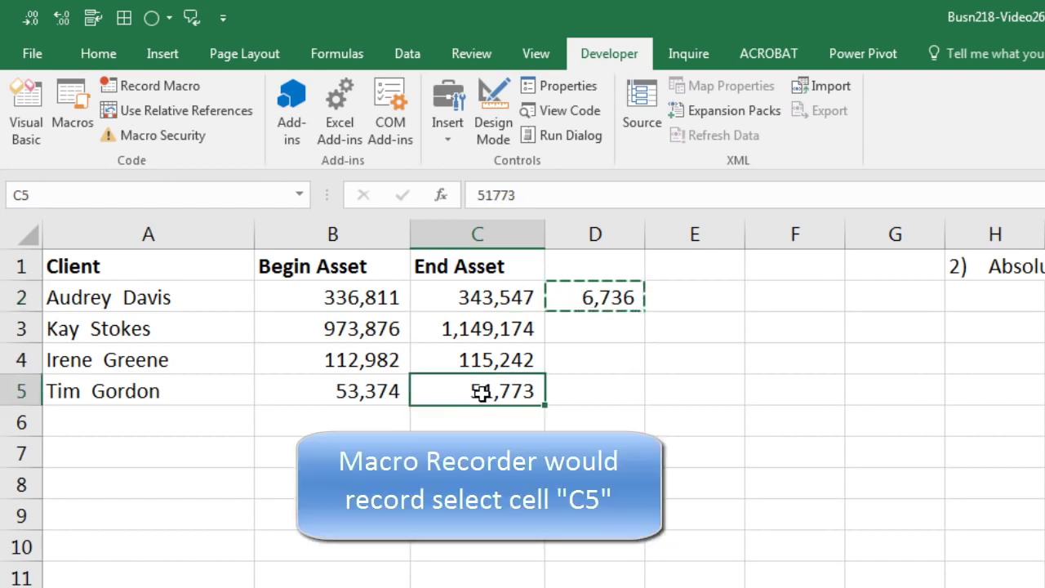
left_click(499, 301)
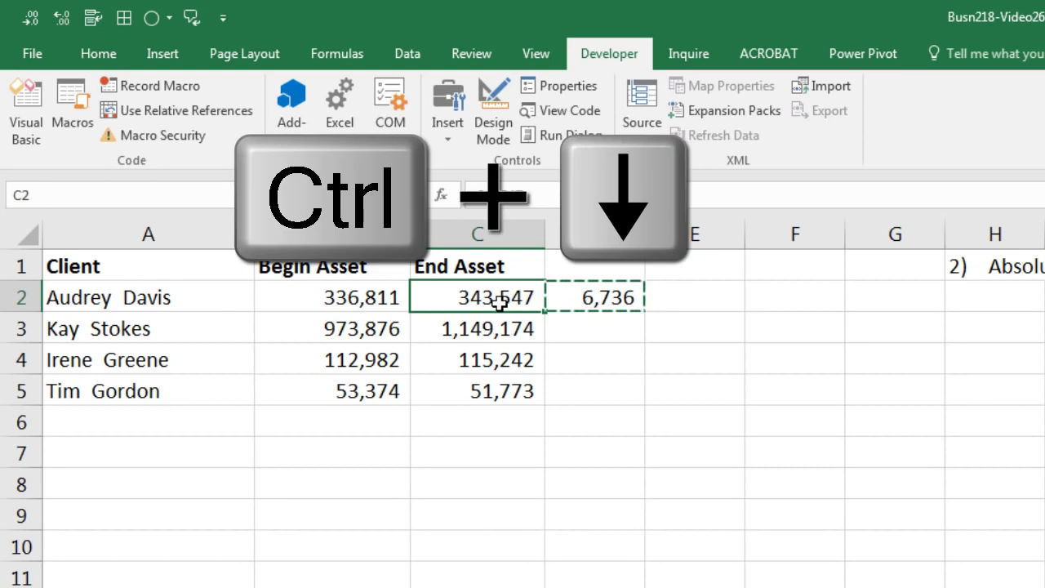
key("ctrl+Down")
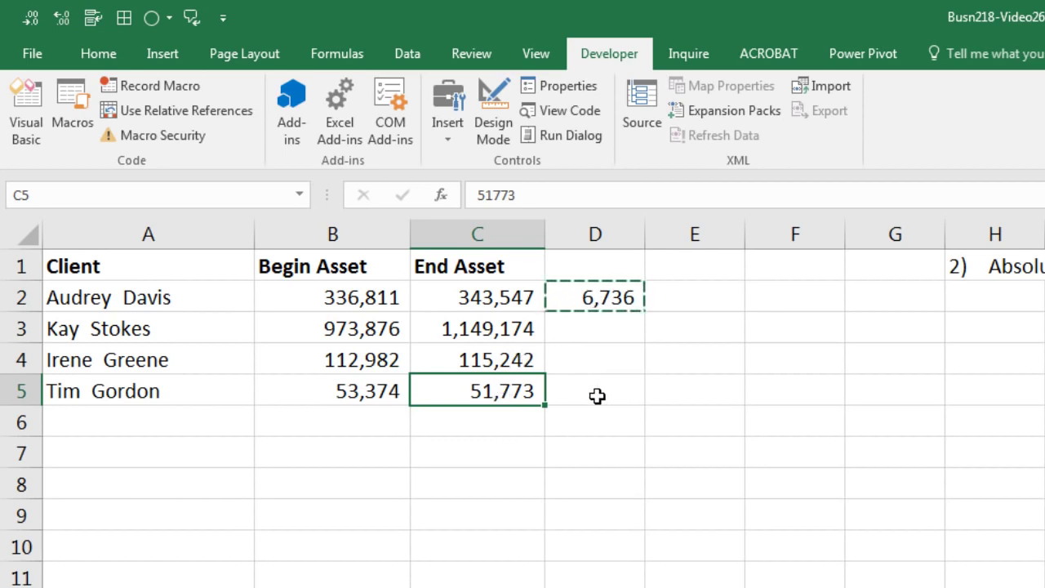
- With relative references on, select from D5 up to D2, paste the copied formula and clear the trial results
left_click(153, 114)
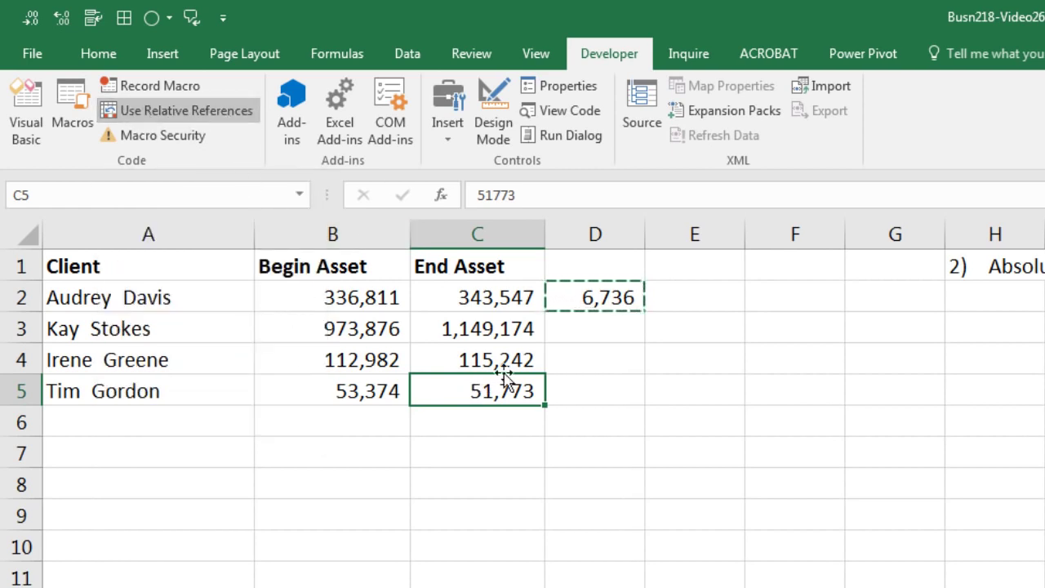
left_click(598, 387)
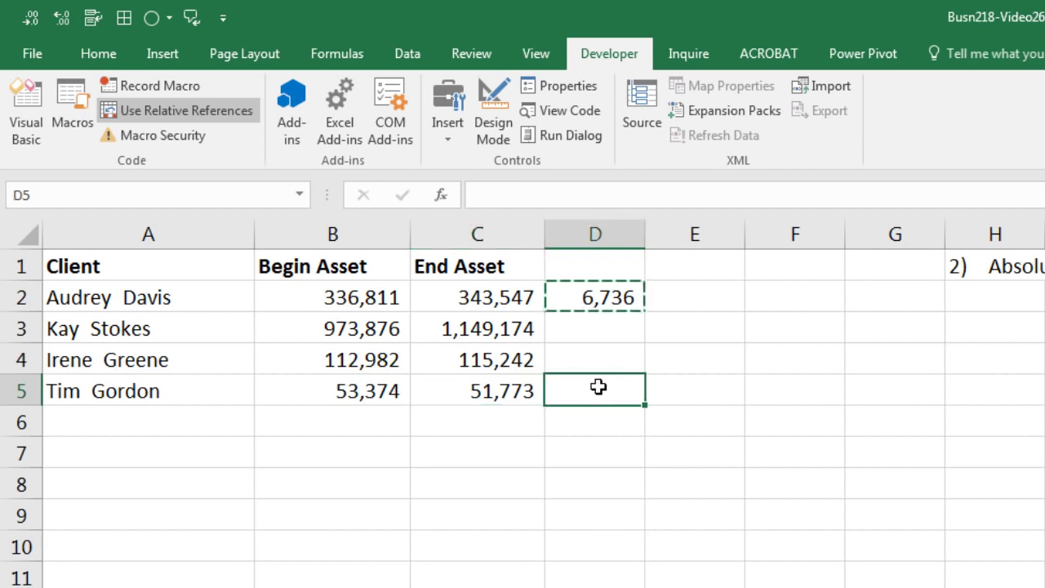
left_click(524, 389)
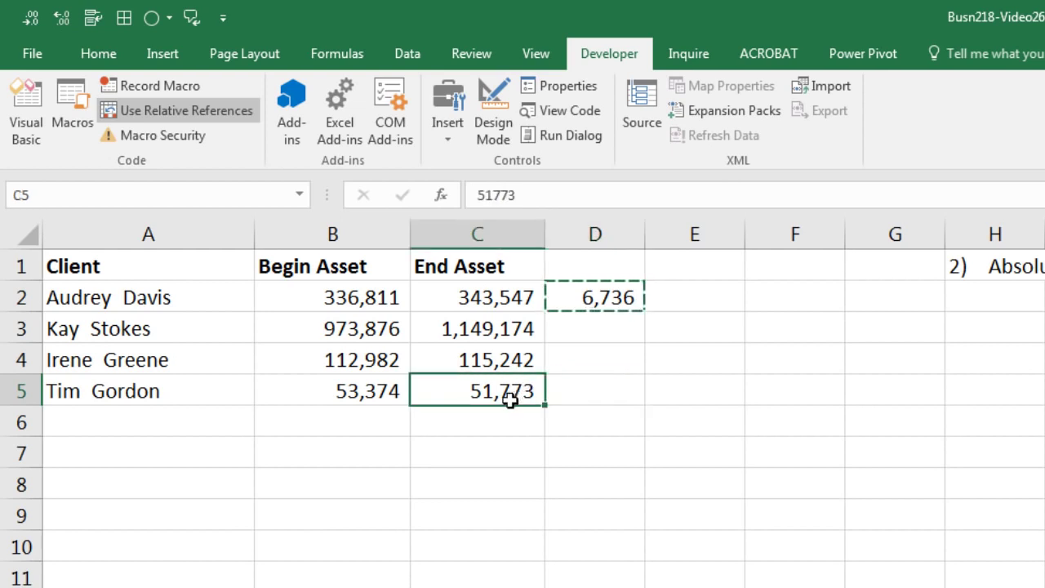
left_click(609, 387)
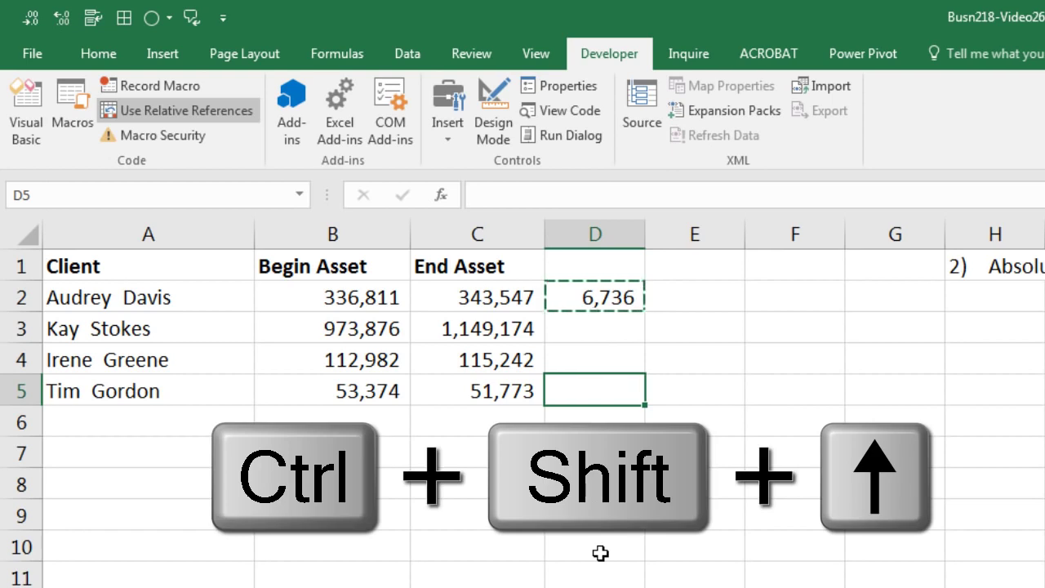
key("ctrl+shift+Up")
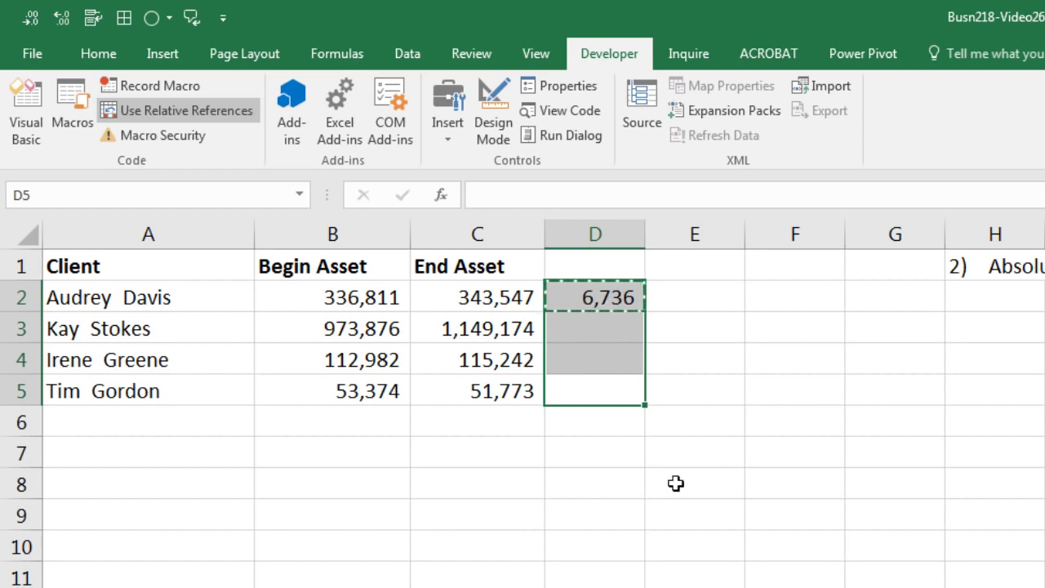
key("ctrl+v")
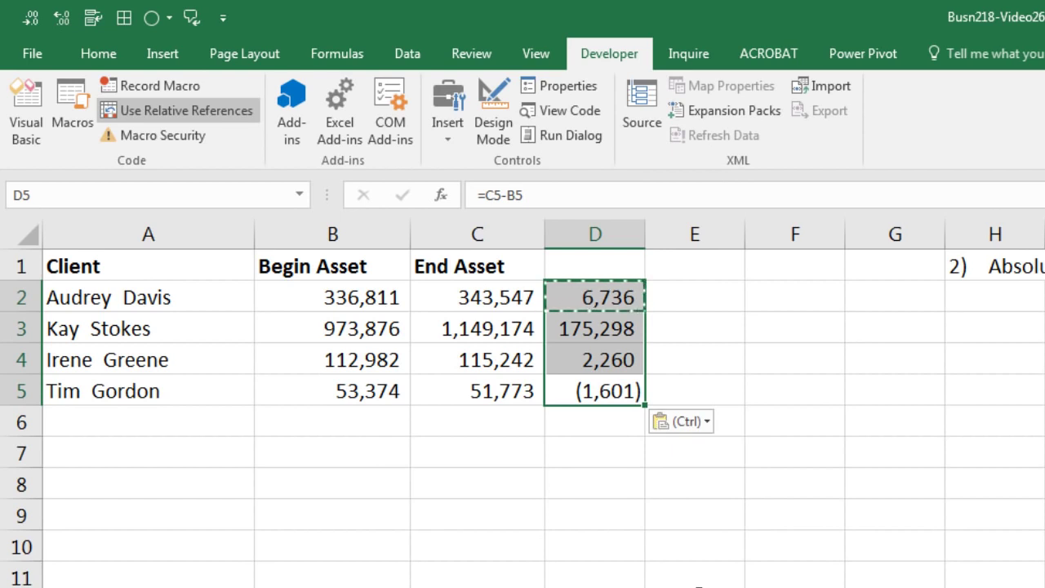
key("Delete")
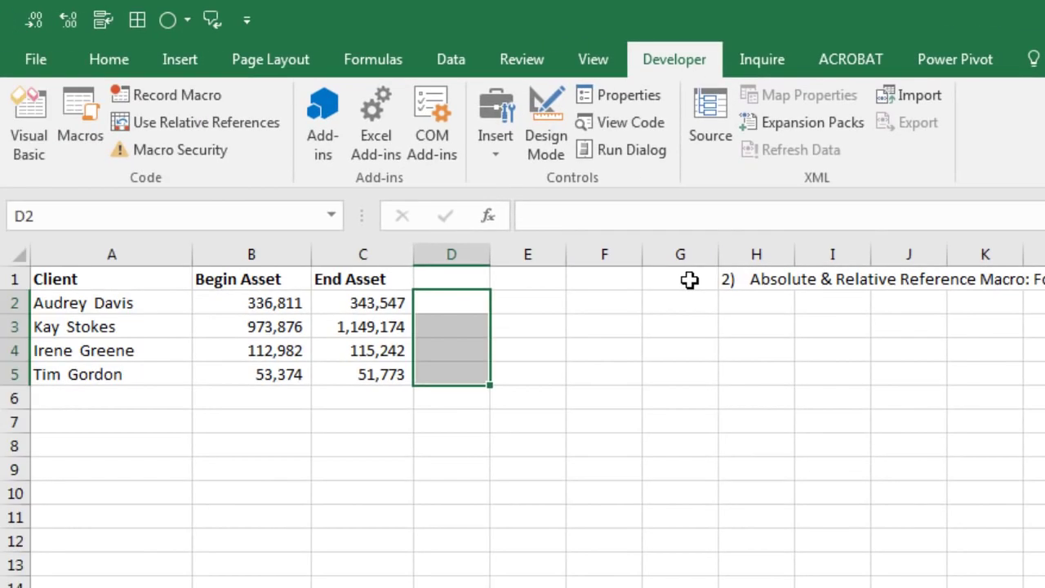
- Set up a new macro recording named FormatReportWithVariableHeight with the shortcut Ctrl+Shift+S, stored in This Workbook
left_click(139, 329)
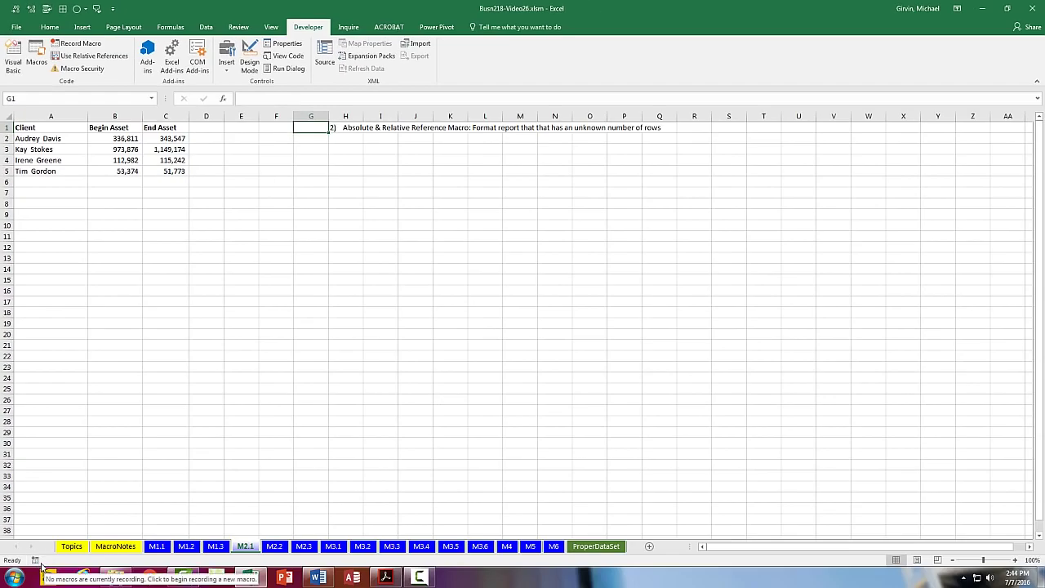
left_click(36, 561)
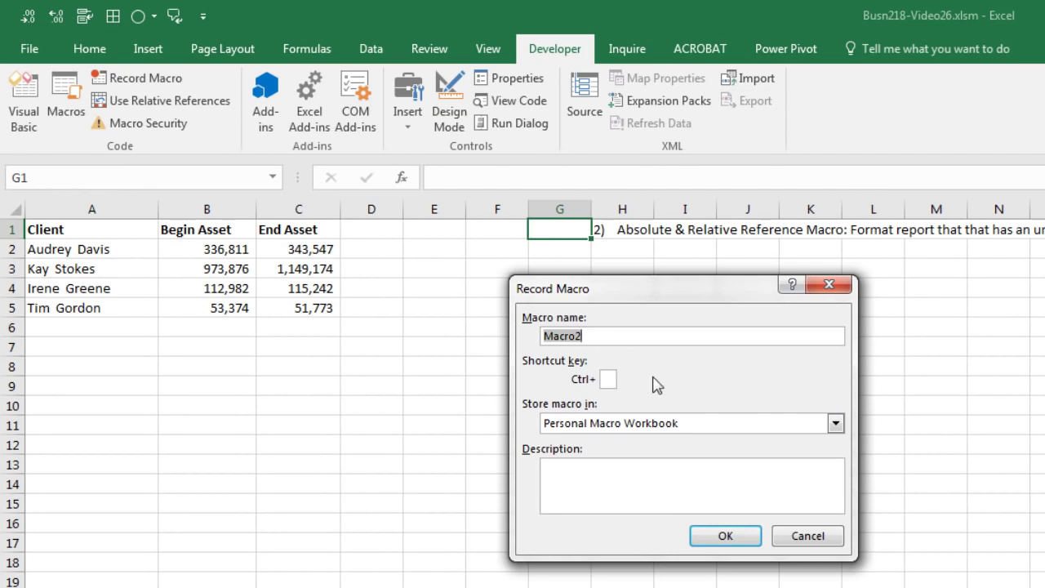
type("FormatReportWithVariableHeight")
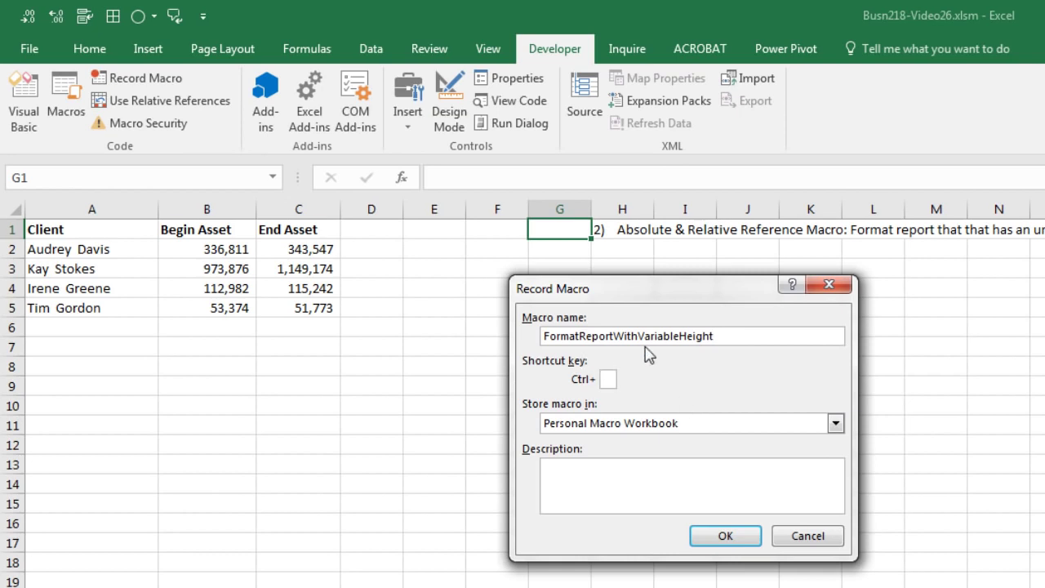
left_click(608, 379)
type("S")
left_click(835, 425)
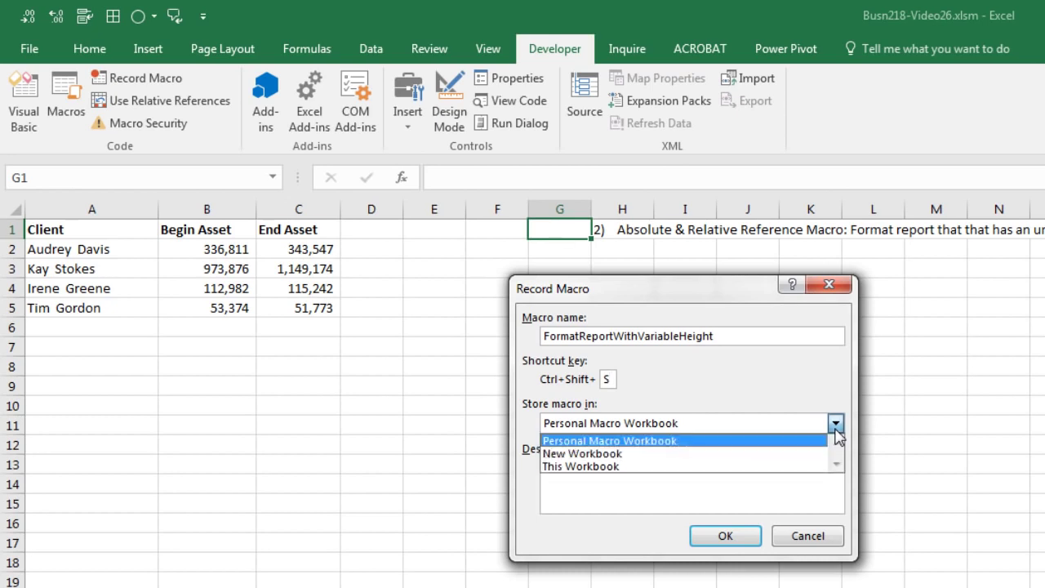
left_click(630, 467)
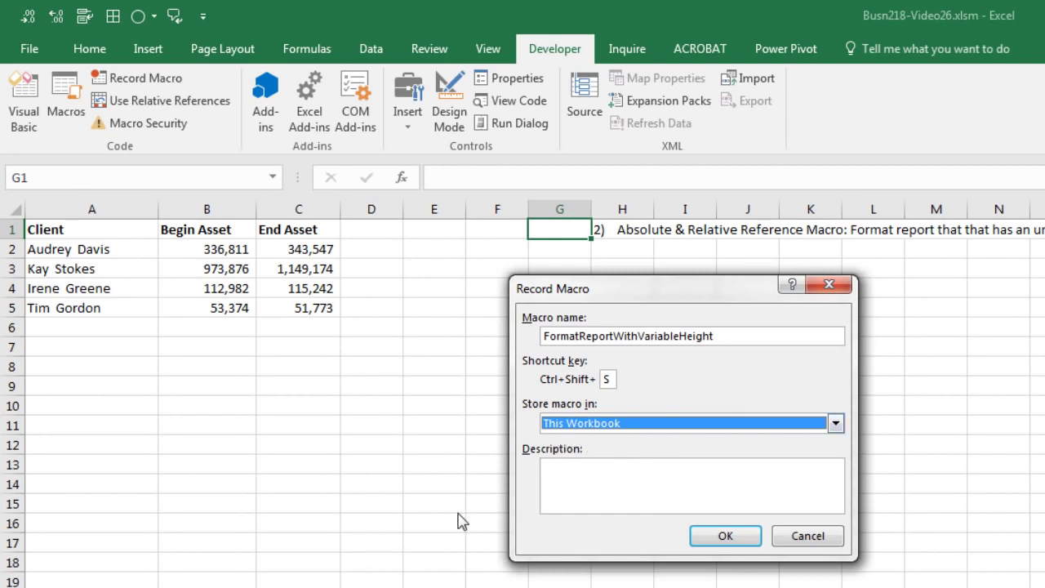
- Describe the macro as formatting a weekly report with 2 added formula columns and an unknown number of rows, and start recording
left_click(643, 482)
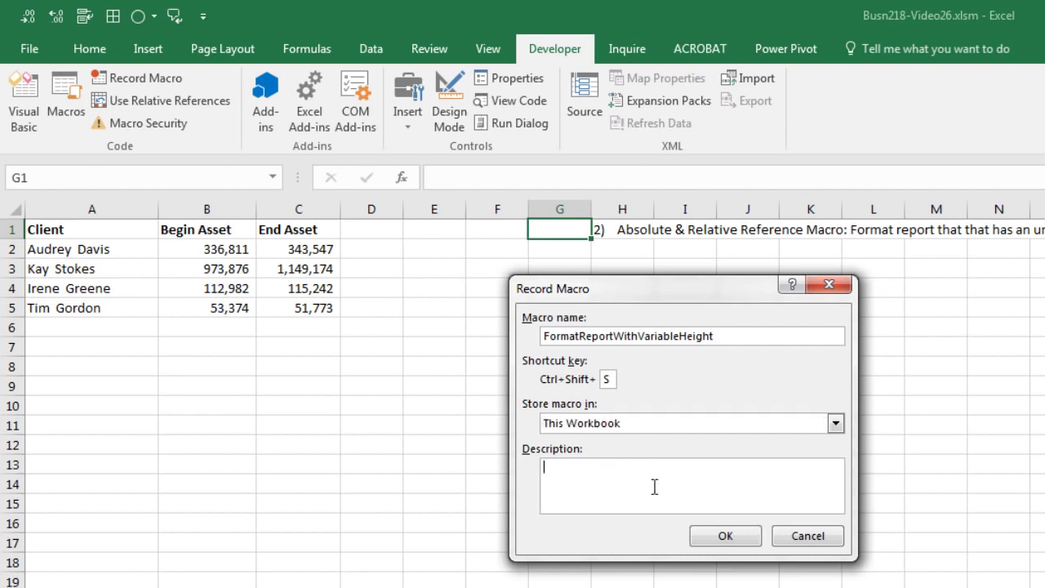
type("Format weekly report where we need to add 2 columns with formulas and format it. We do not know the number of rows and therefore we will reocrd an Absolute and Relative Reference Macro.")
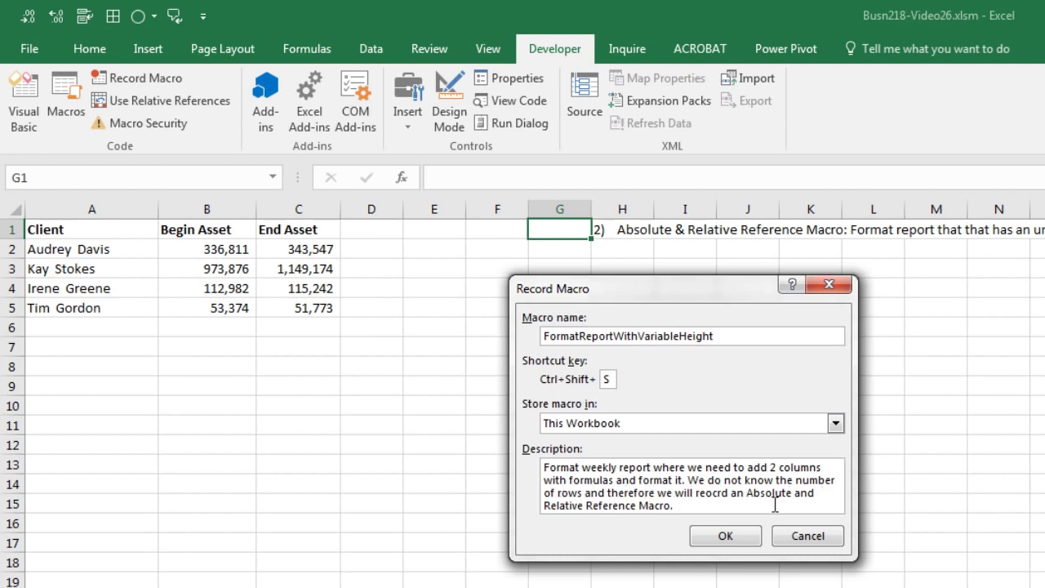
left_click(730, 538)
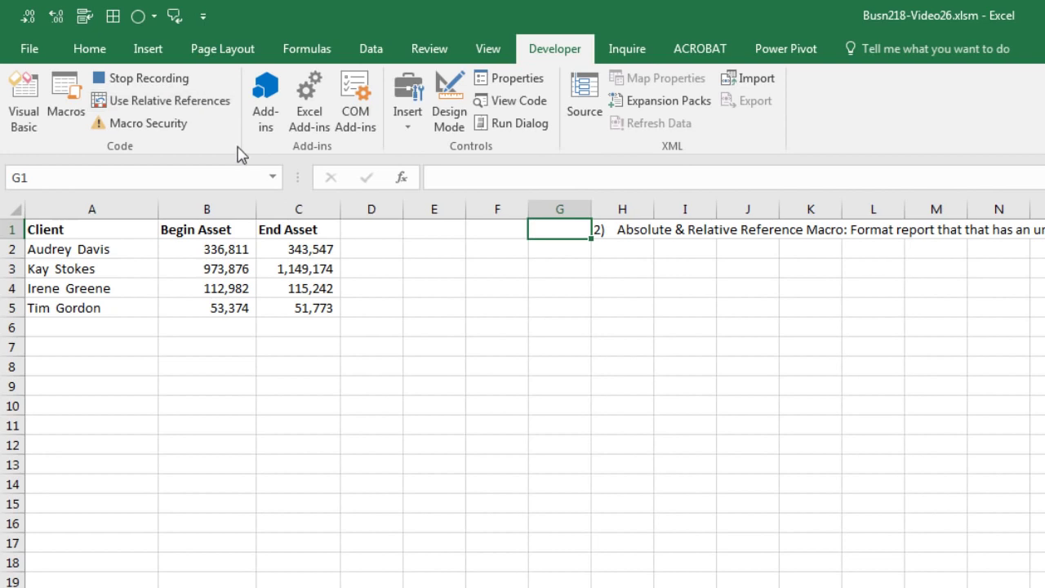
- Enter the column header Change in cell D1 and make it bold
left_click(369, 231)
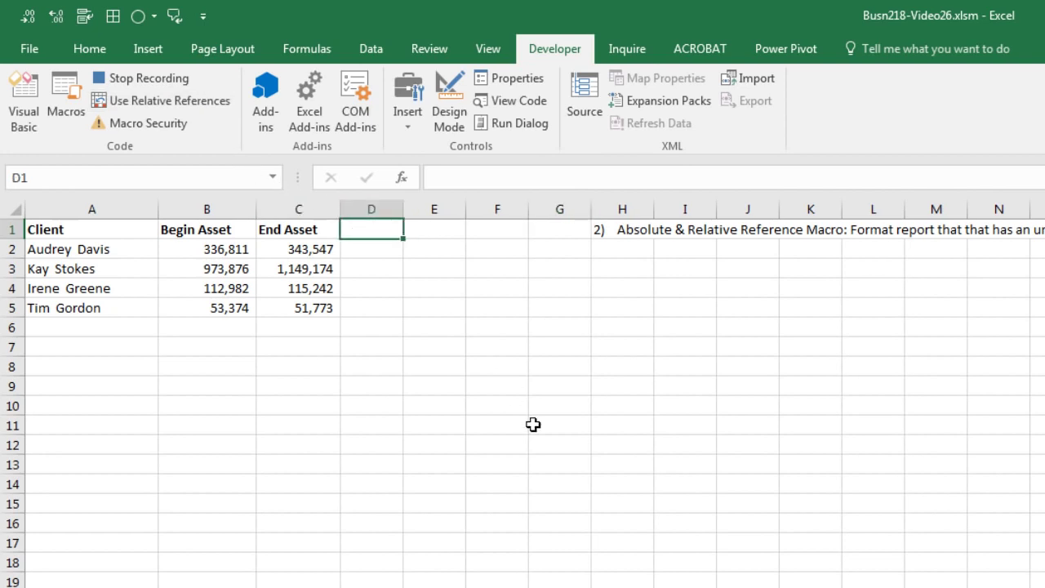
type("Change")
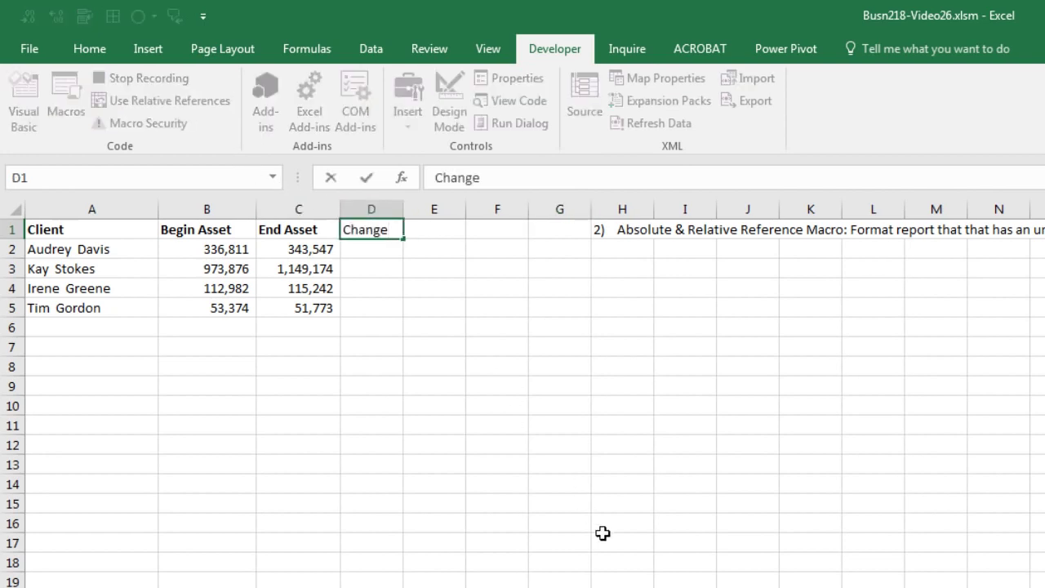
key("ctrl+Return")
key("ctrl+b")
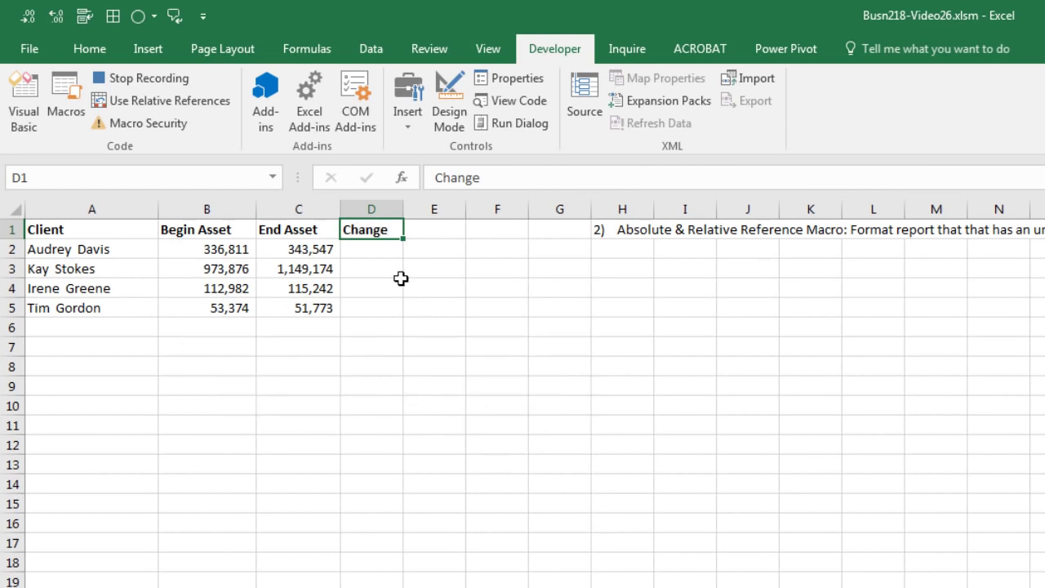
- Enter the formula =C2-B2 in cell D2 and keep that cell selected
left_click(380, 248)
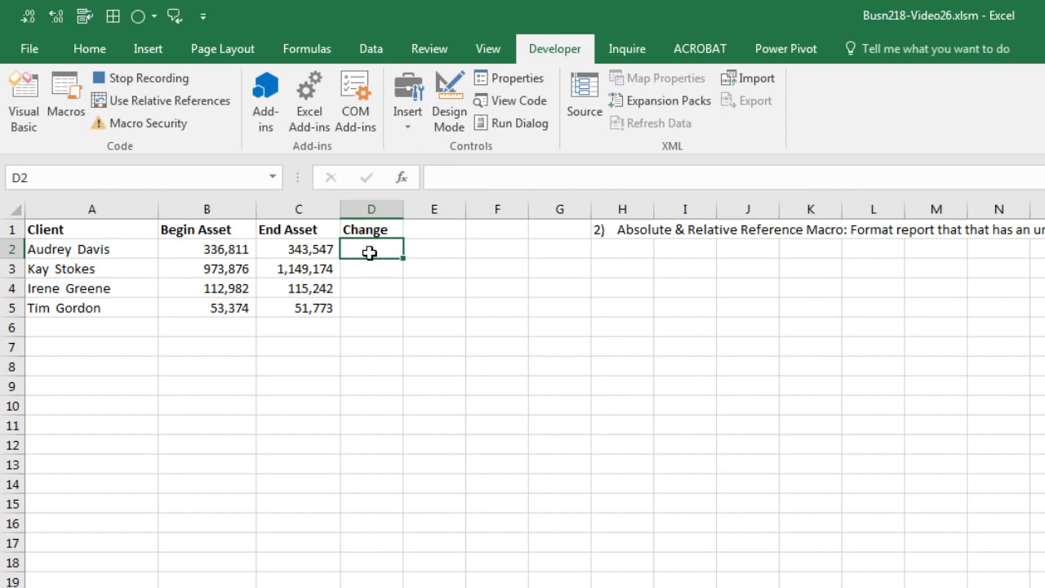
type("=")
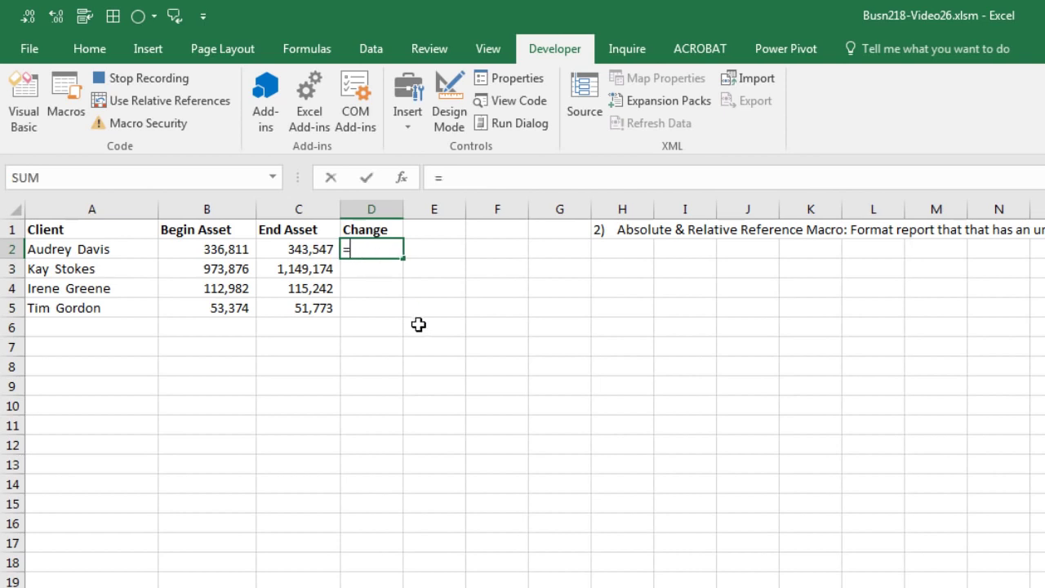
key("Left")
type("-")
key("Left")
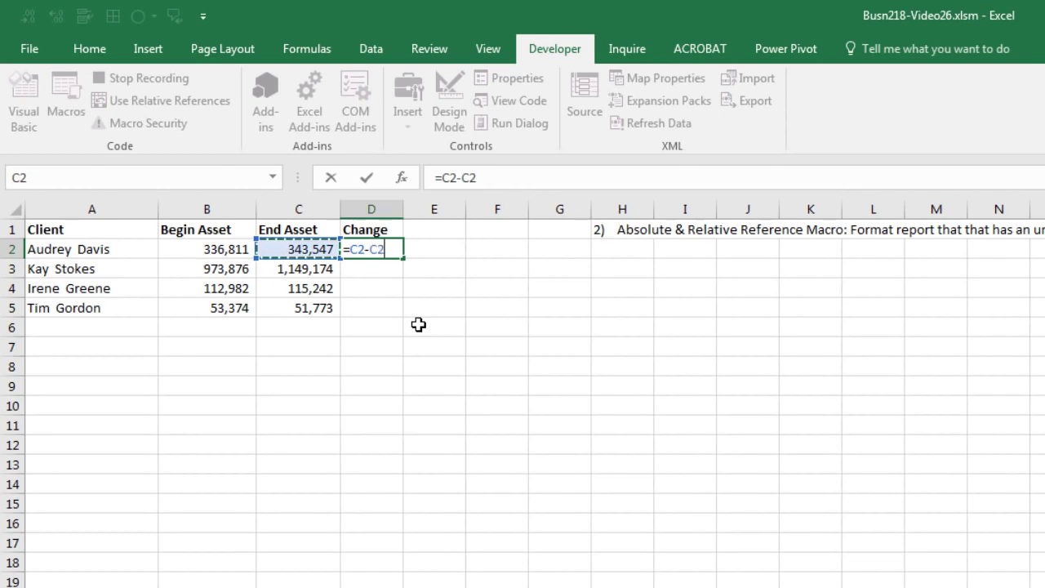
key("Left")
key("ctrl+Return")
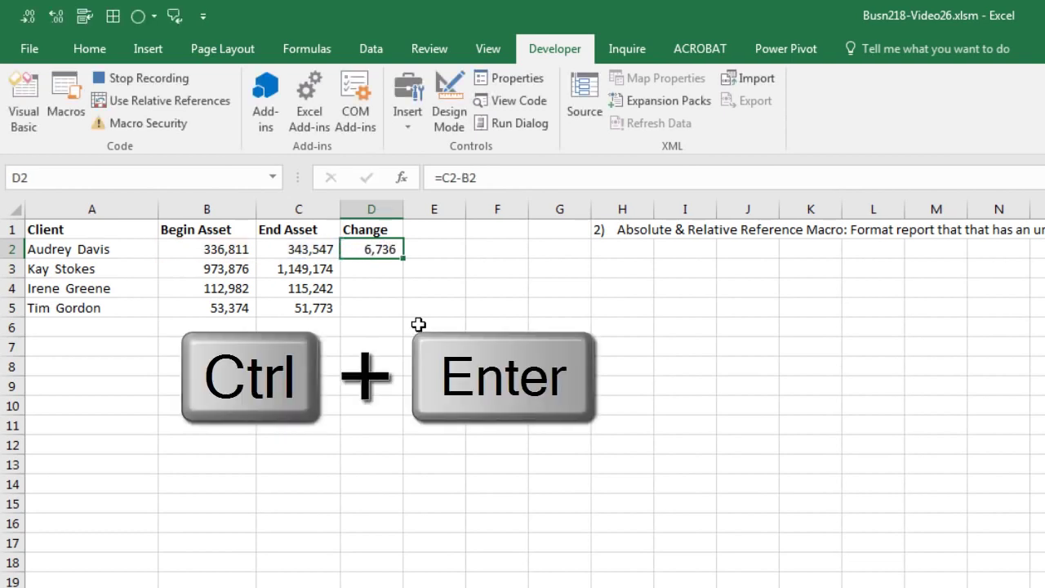
- Copy the formula cell D2 and go from C2 to the last filled cell of the End Asset column
key("ctrl+c")
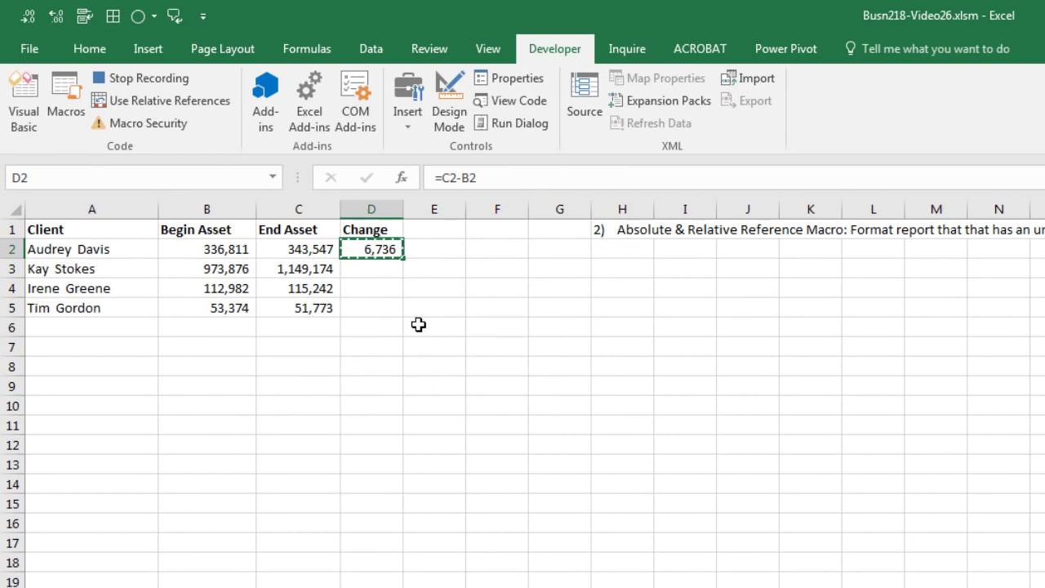
key("Left")
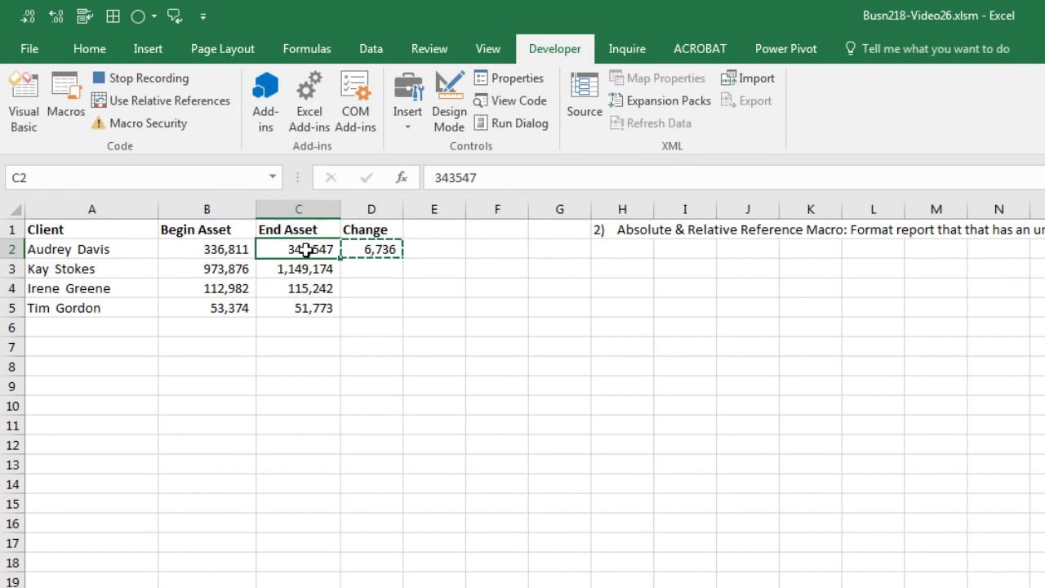
key("ctrl+Down")
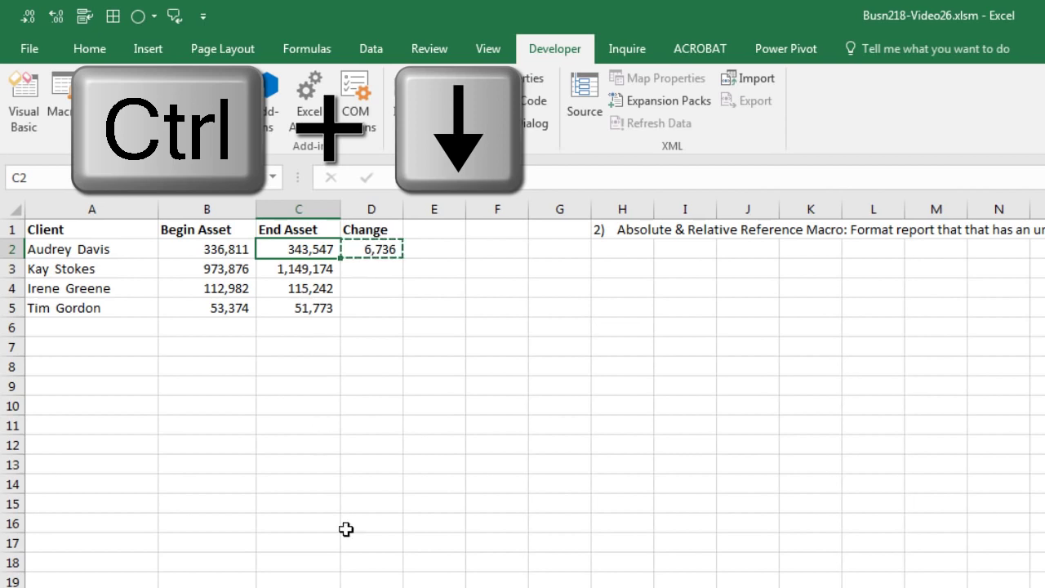
key("ctrl+Down")
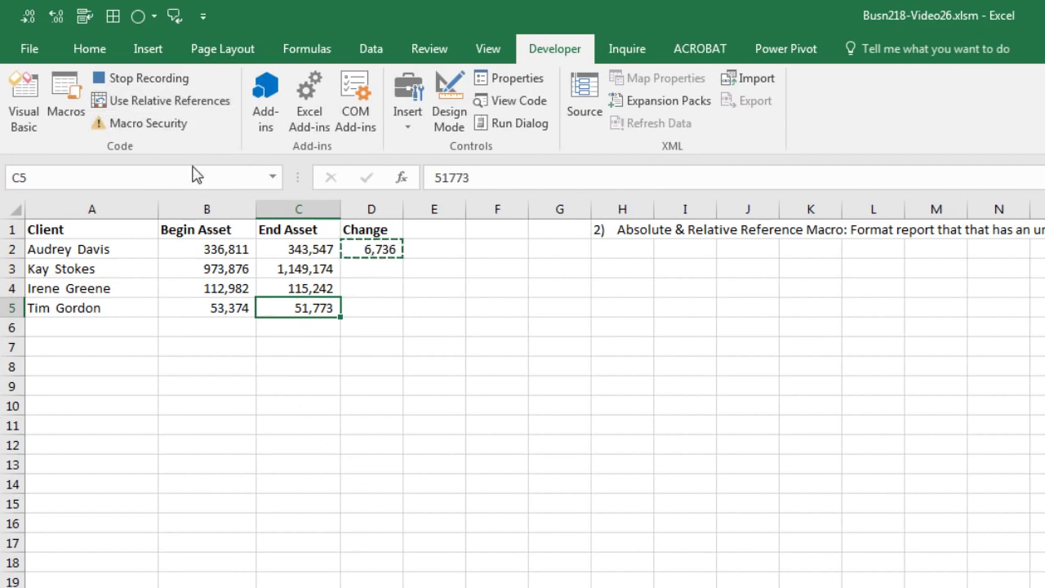
- Turn on relative references and paste the copied formula from the Change column's last report row up to D2
left_click(187, 103)
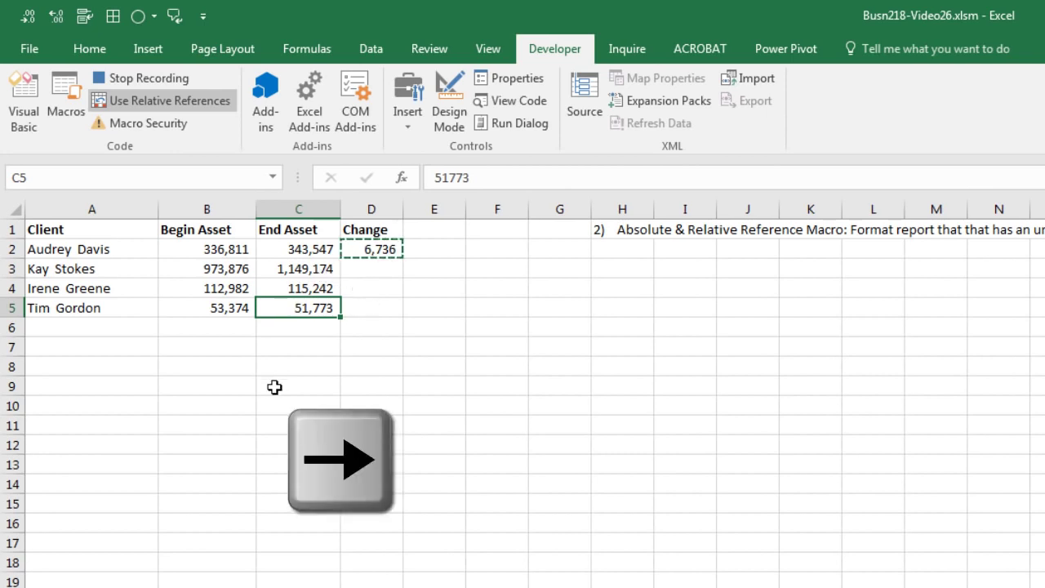
key("Right")
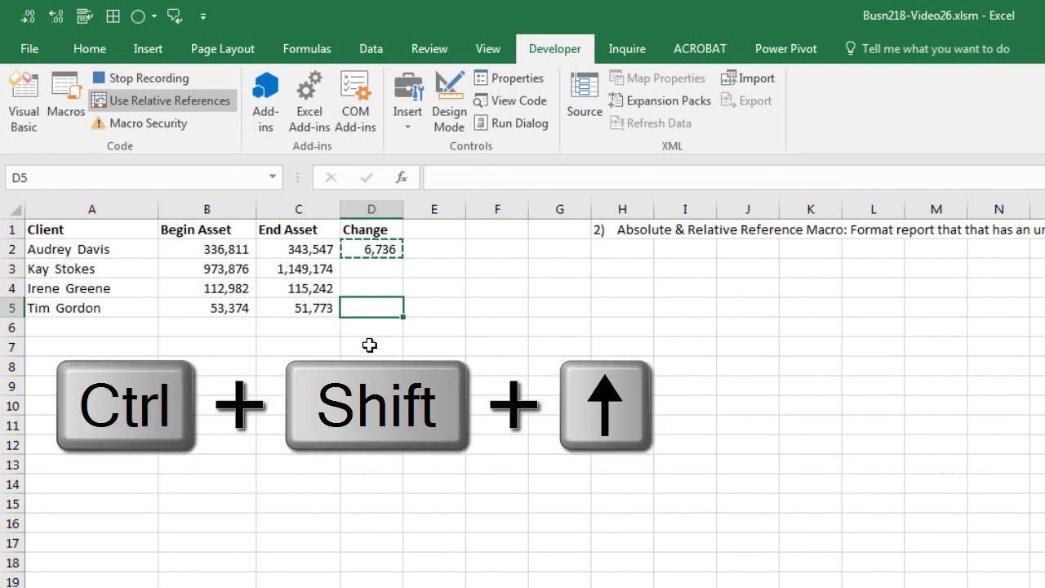
key("ctrl+shift+Up")
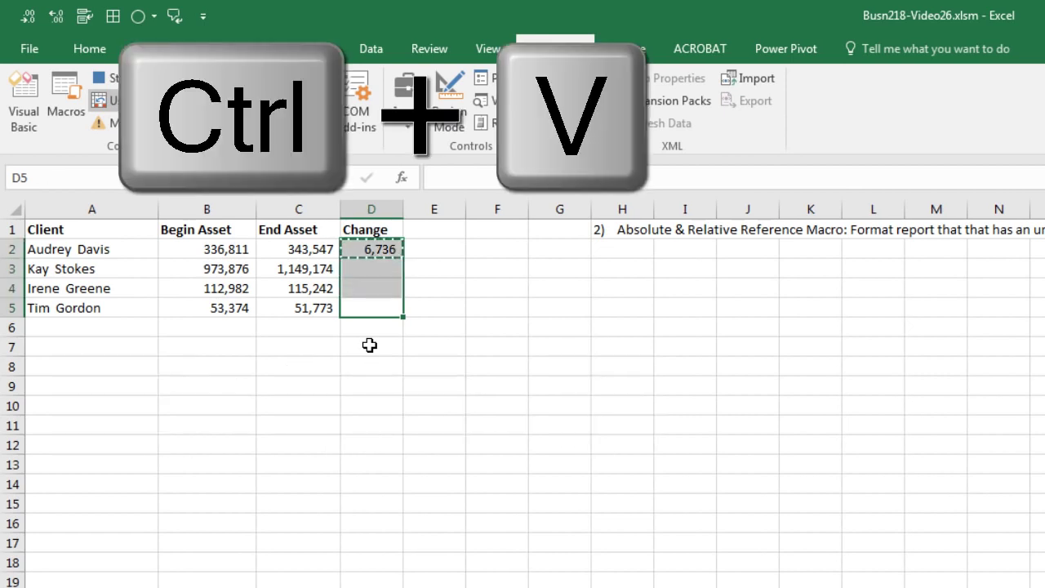
key("ctrl+v")
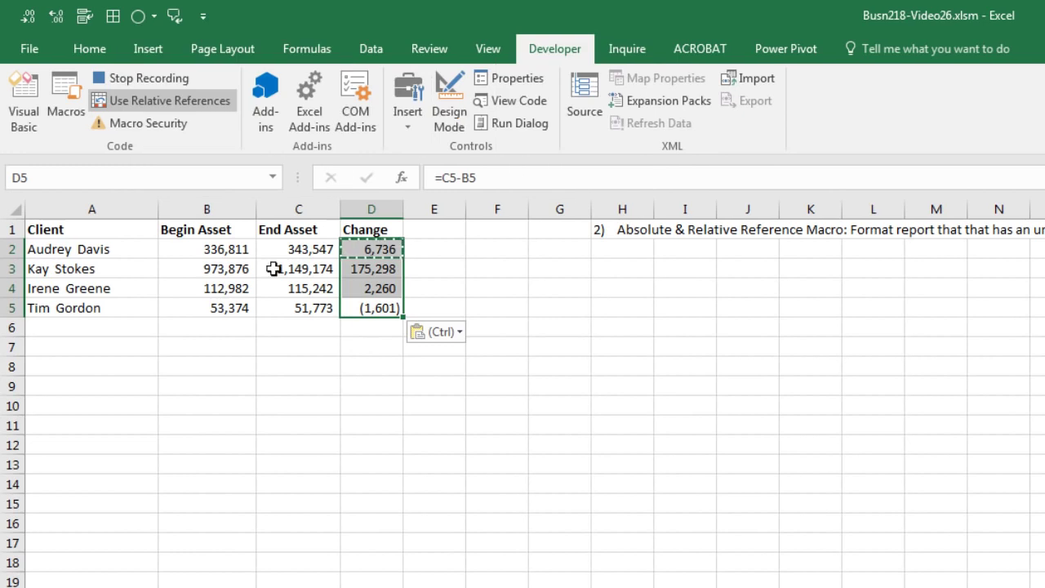
- With relative references turned off, apply all borders to the report's current region and stop recording the macro
left_click(187, 102)
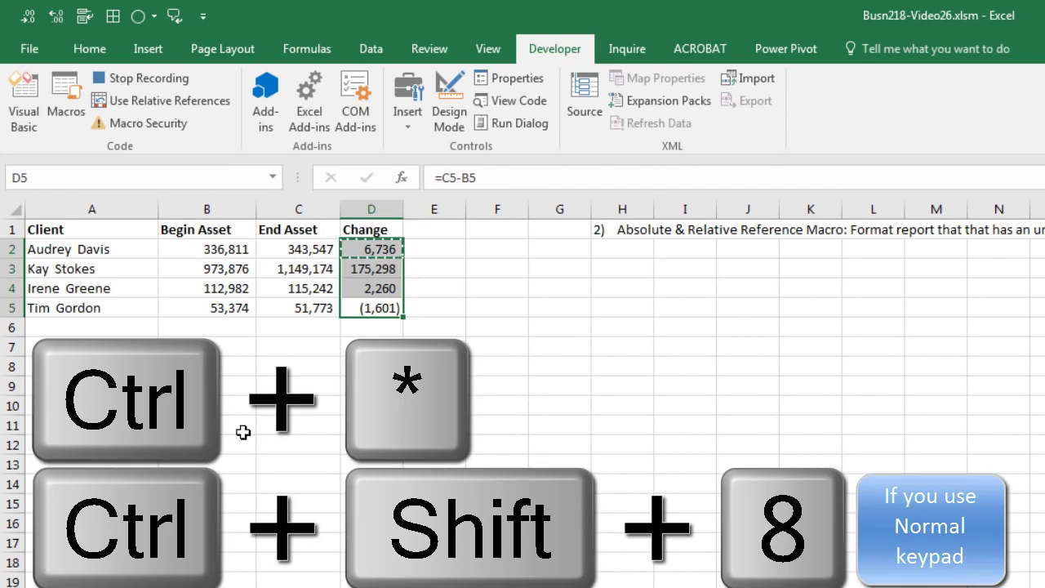
key("ctrl+shift+8")
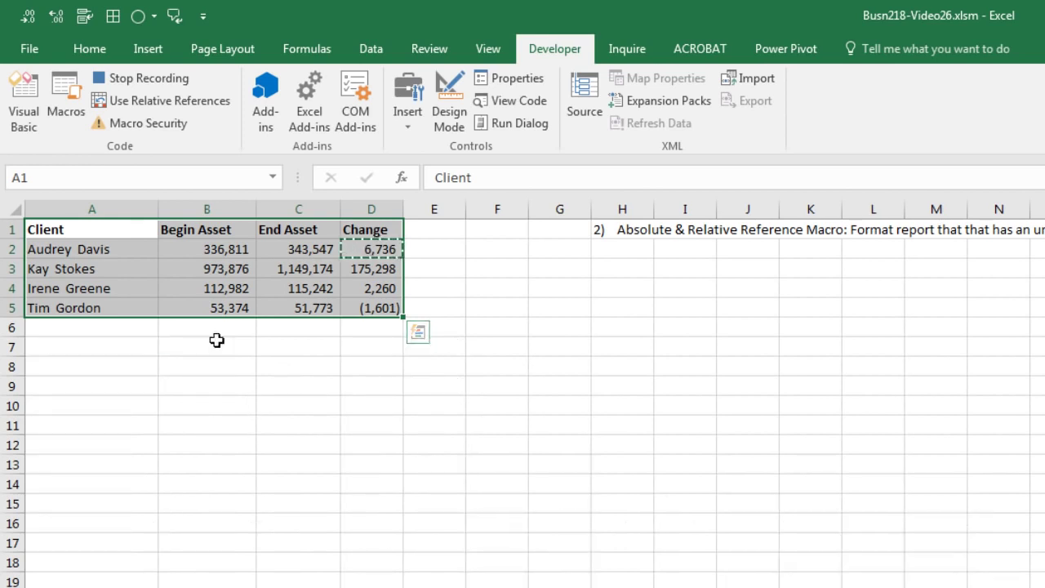
left_click(88, 48)
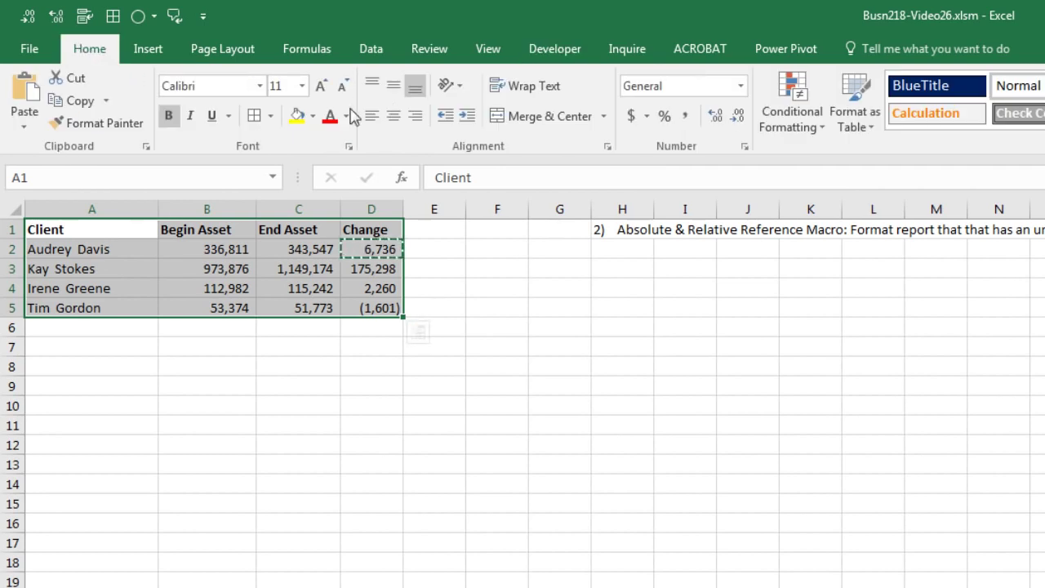
left_click(254, 116)
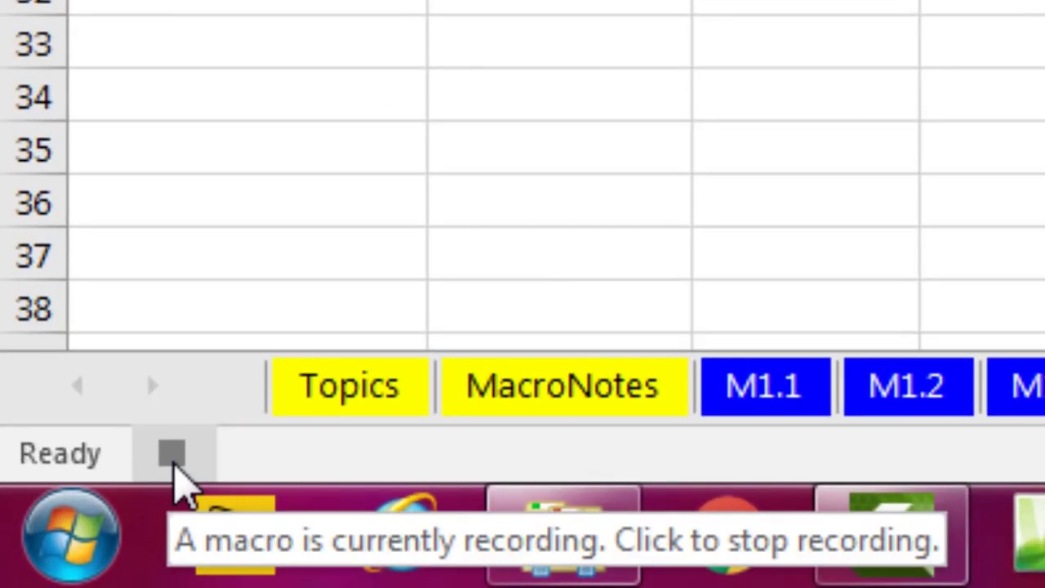
left_click(172, 456)
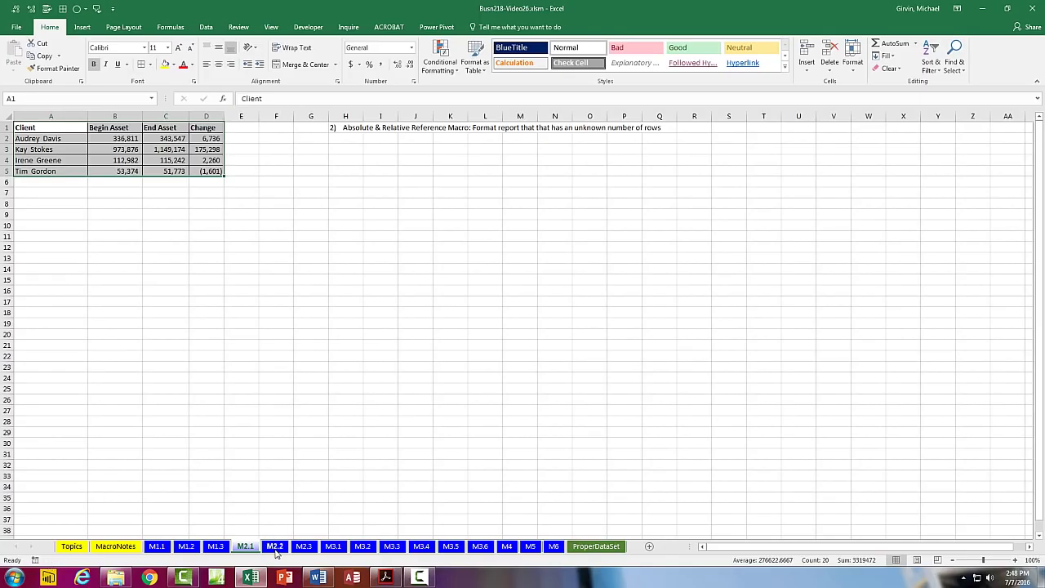
- Run the FormatReportWithVariableHeight macro on sheet M2.2 and select cell E1
left_click(274, 546)
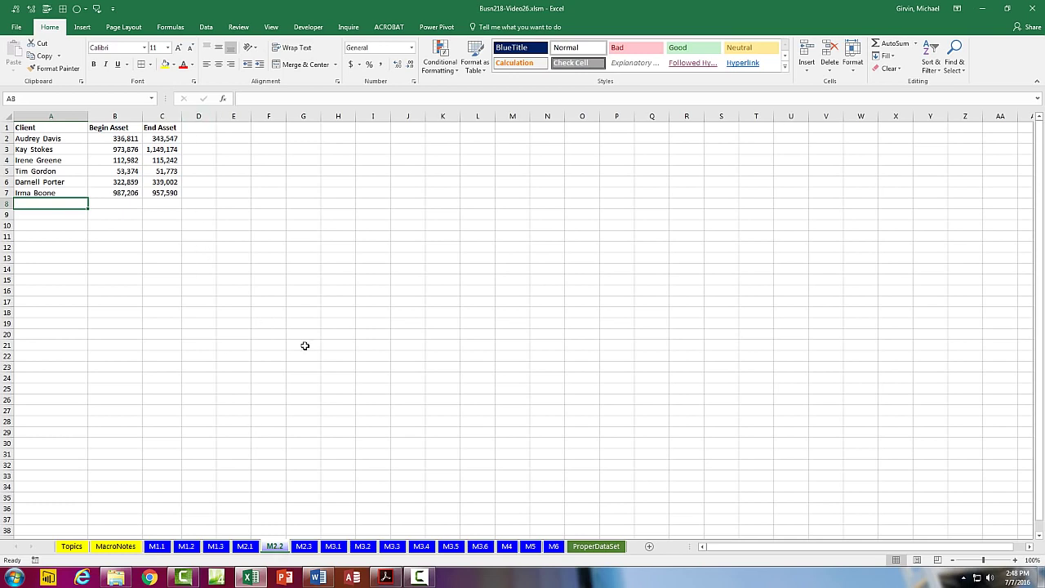
key("ctrl+shift+s")
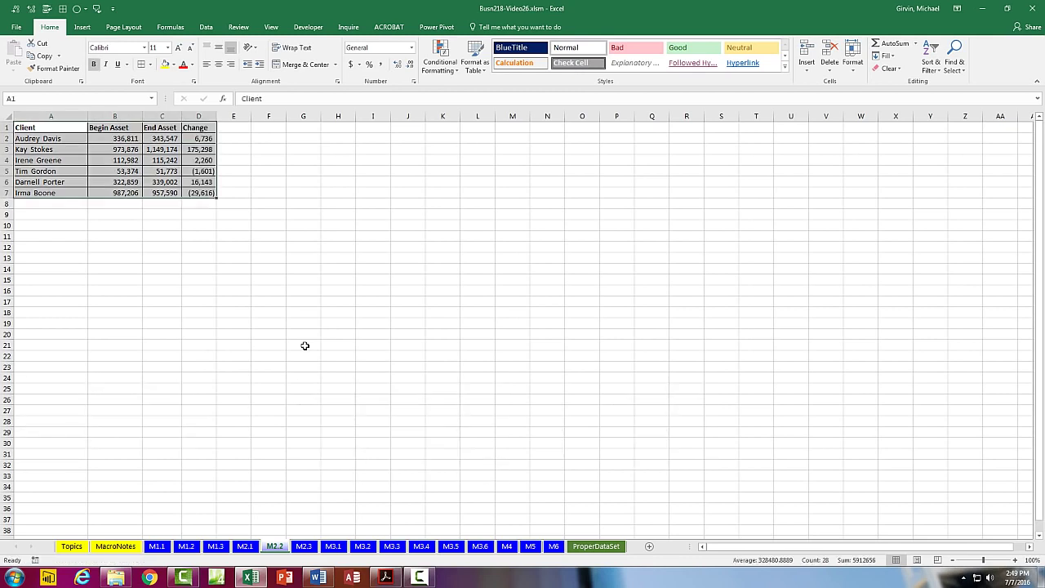
left_click(230, 128)
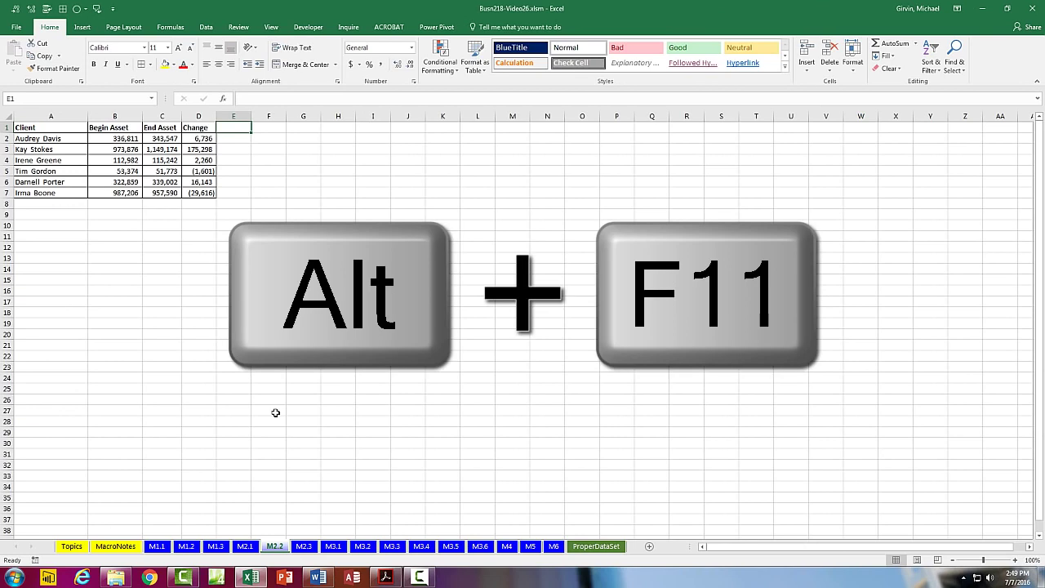
- Examine the recorded code in Module2 of Busn218-Video26.xlsm, especially the End(xlDown), Offset(0, 1) and CurrentRegion lines
key("alt+F11")
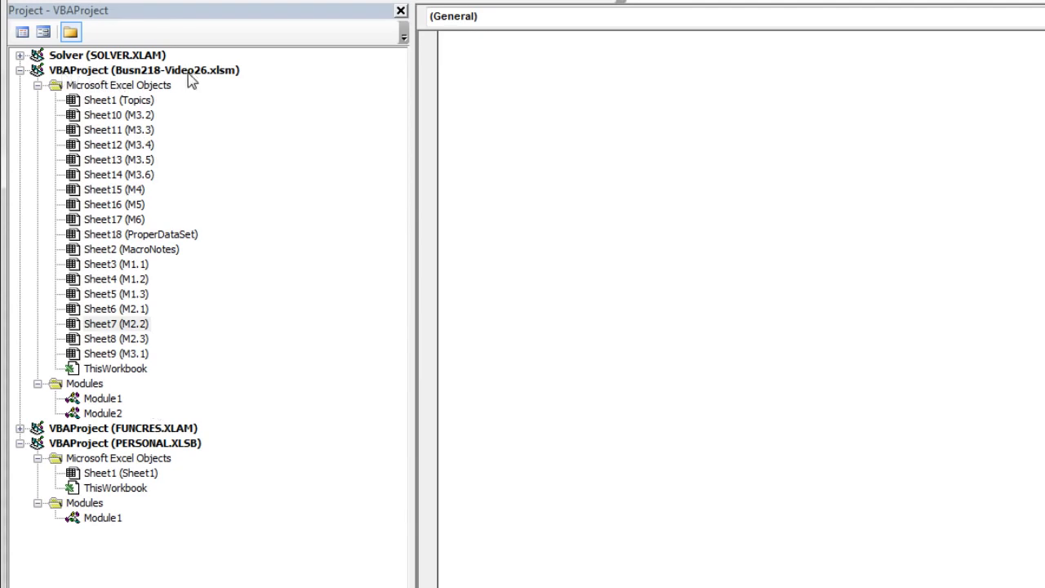
double_click(103, 415)
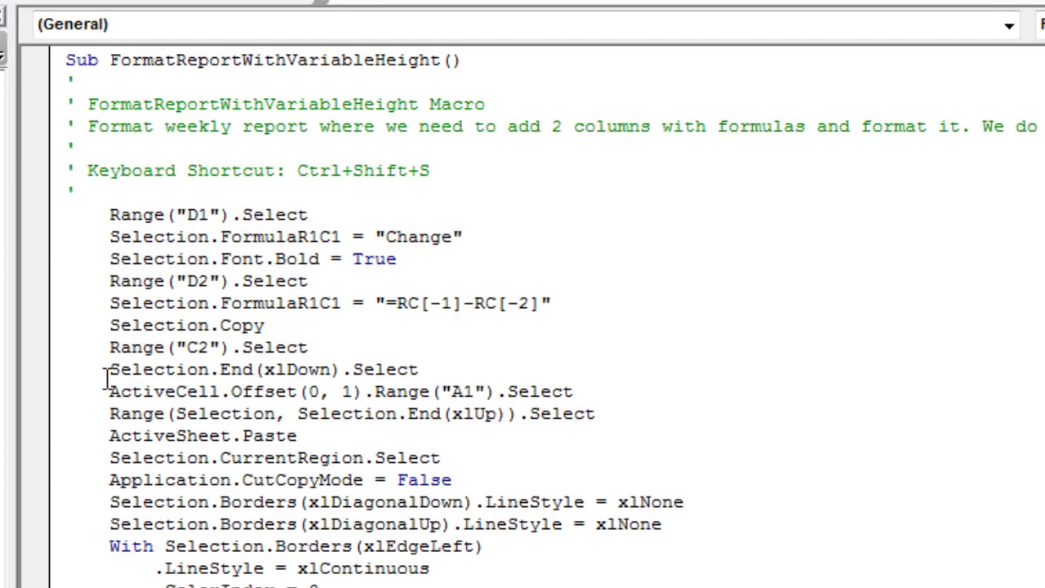
left_click_drag(106, 375, 419, 367)
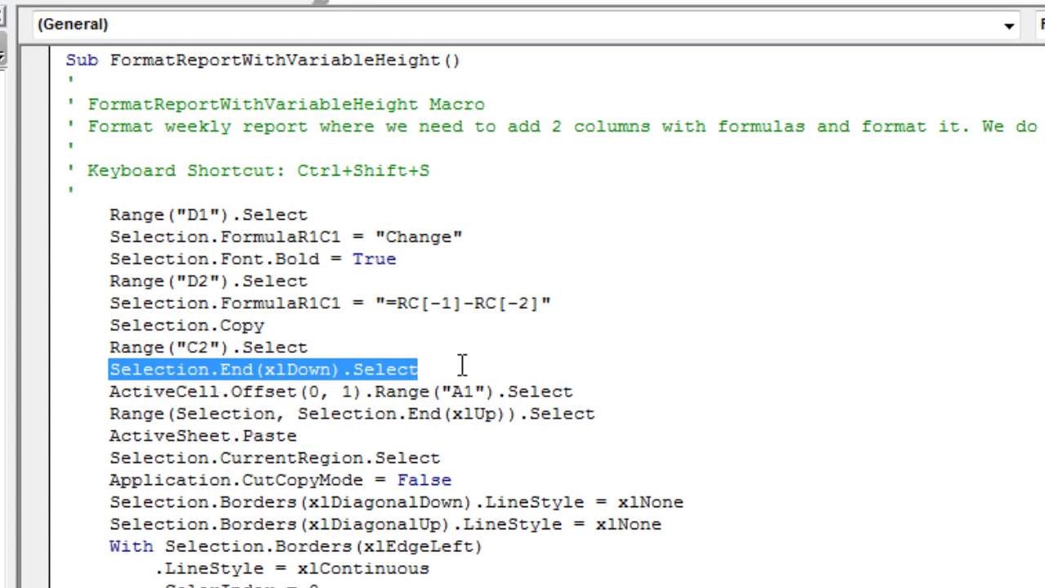
left_click(168, 400)
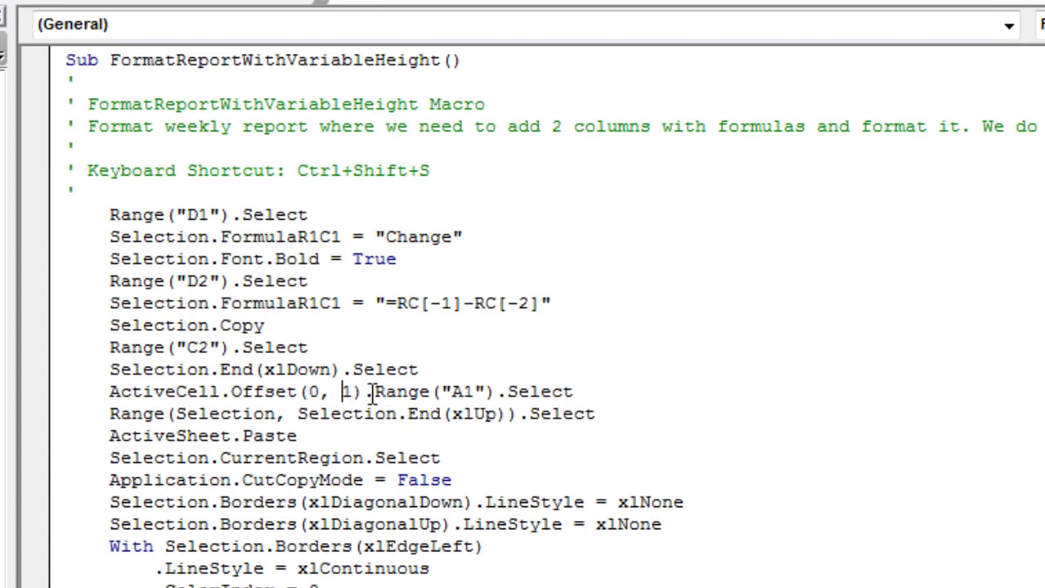
left_click_drag(362, 395, 574, 396)
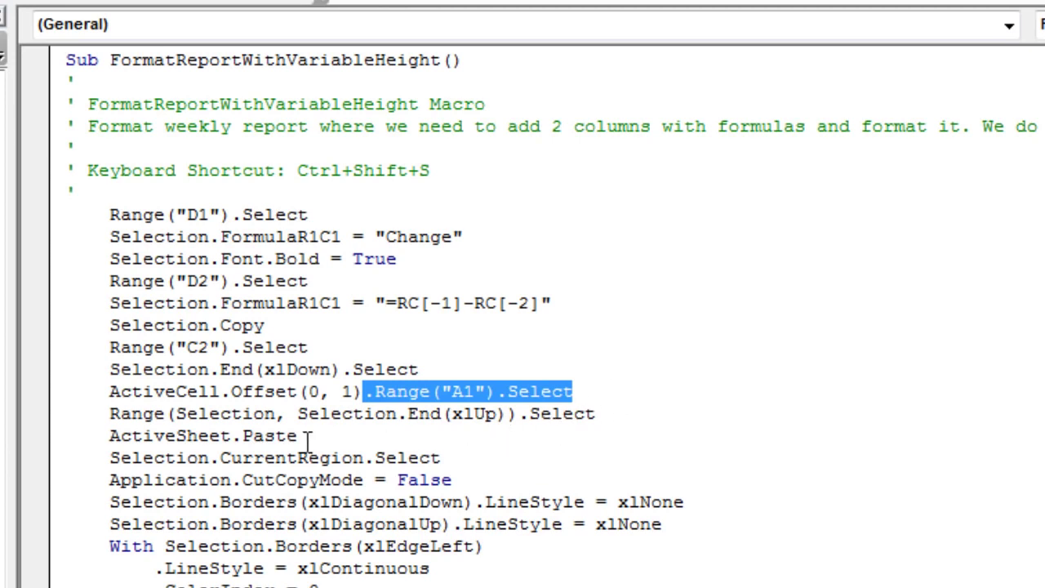
left_click_drag(454, 458, 107, 460)
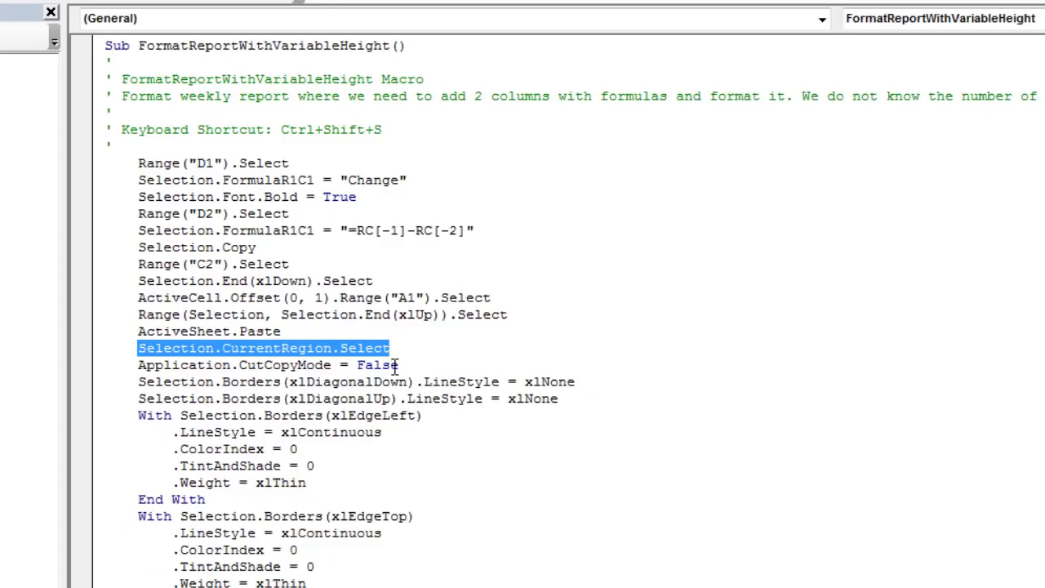
left_click(430, 485)
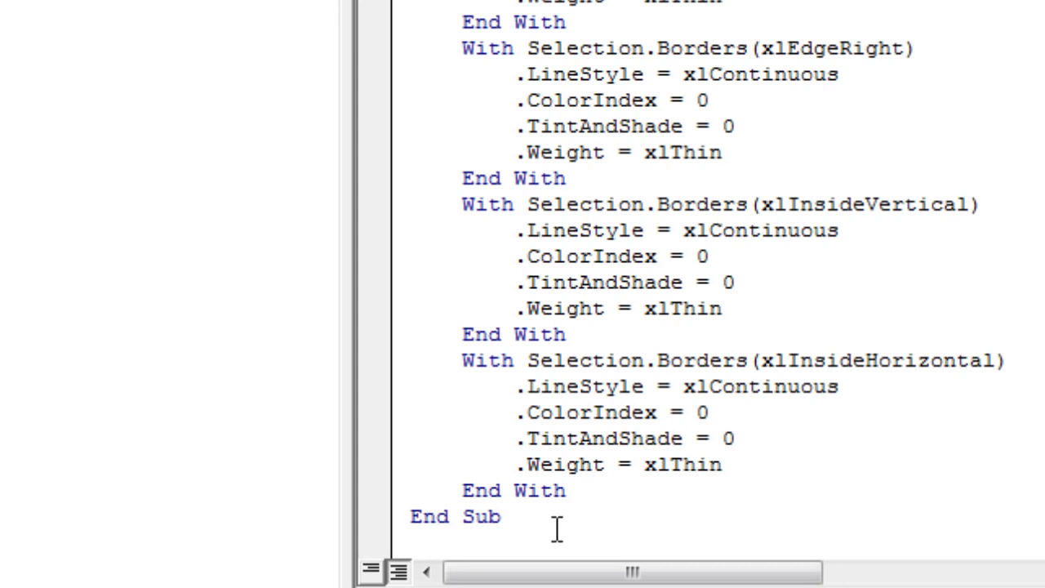
- Copy the Range("D1").Select line and paste it on a new line just above End Sub
scroll(557, 529, "up", 15)
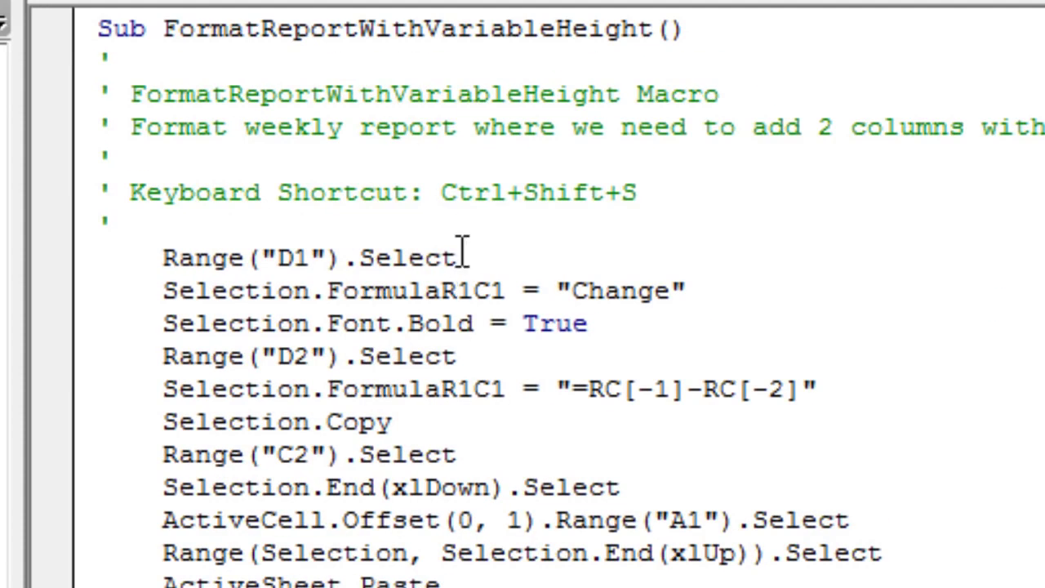
left_click_drag(487, 256, 161, 245)
key("ctrl+c")
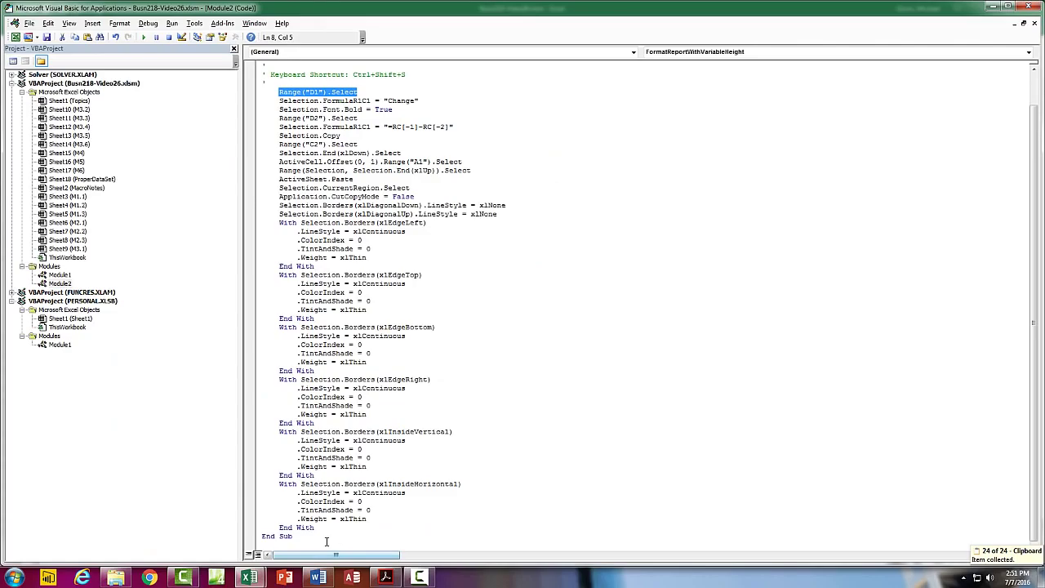
left_click(164, 508)
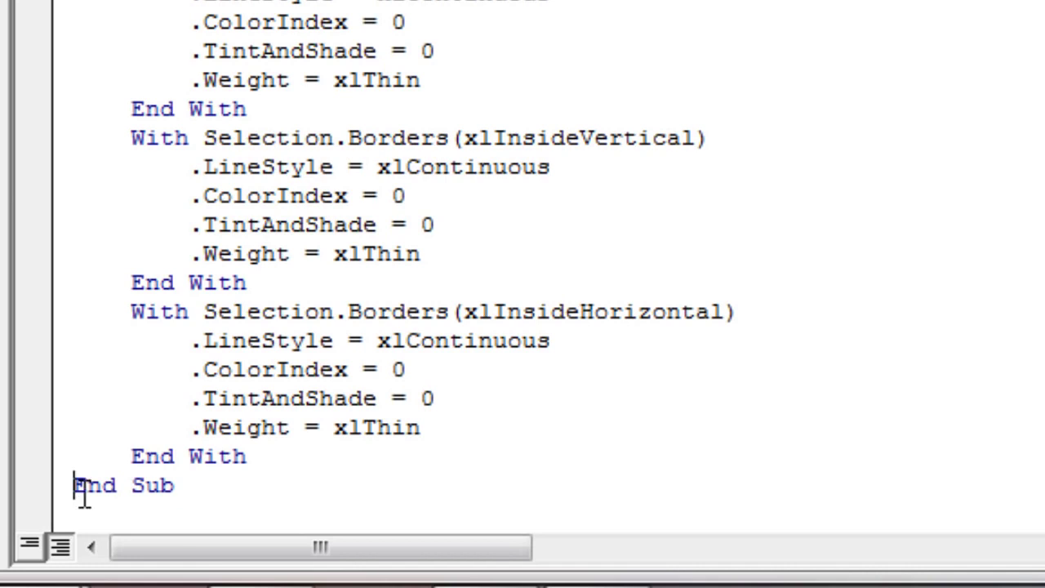
key("Return")
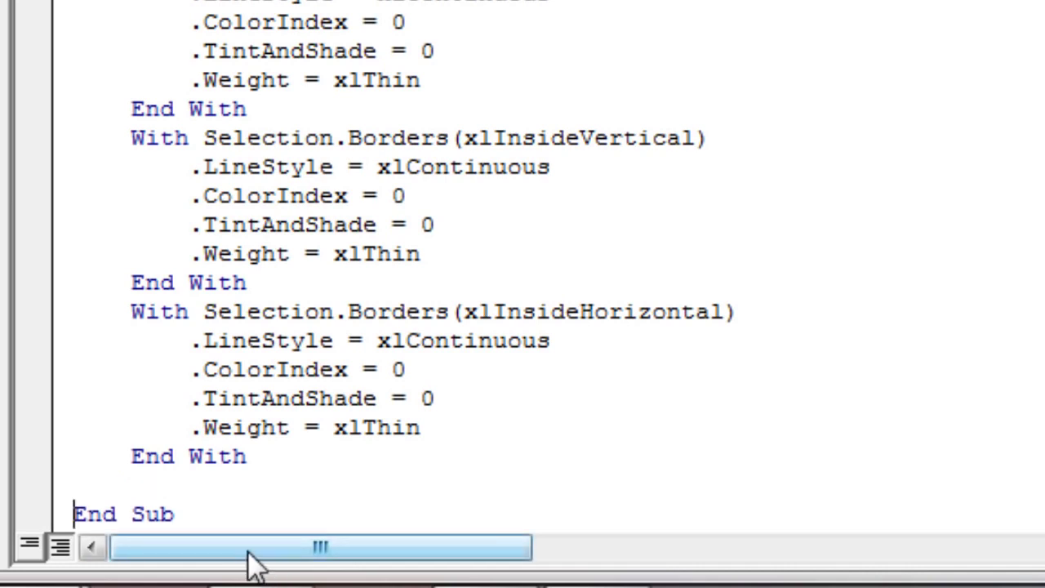
key("ctrl+v")
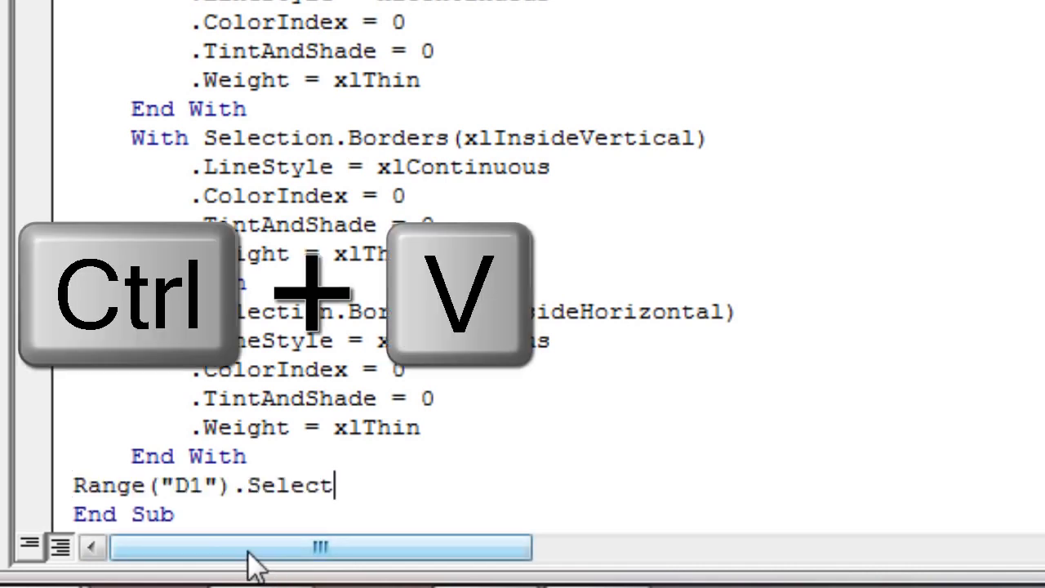
- Change the cell reference in the pasted line to E1, then save and close the code editor
double_click(181, 487)
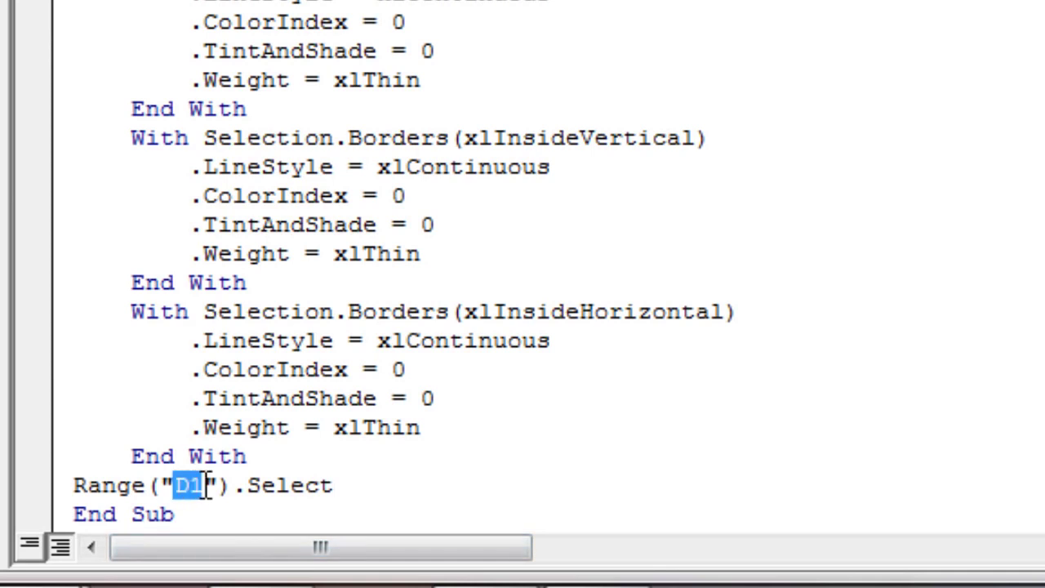
left_click(190, 490)
key("BackSpace")
type("E")
left_click(238, 522)
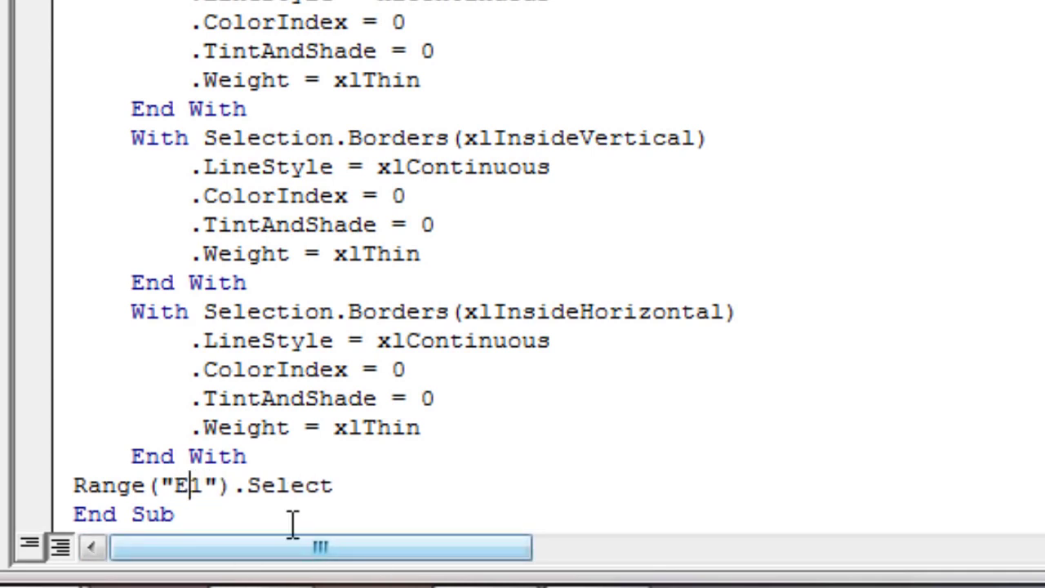
key("ctrl+s")
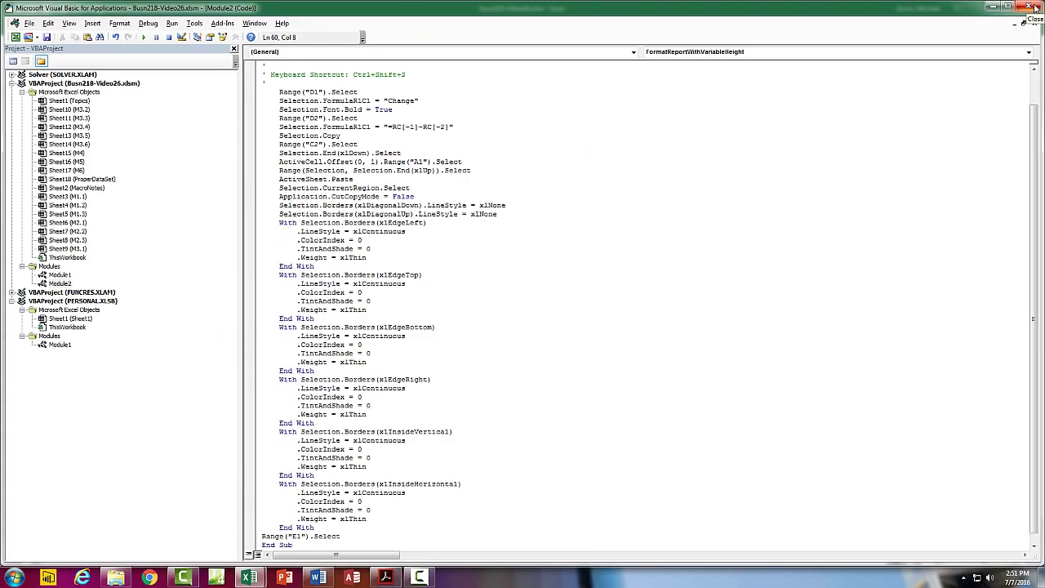
left_click(1033, 7)
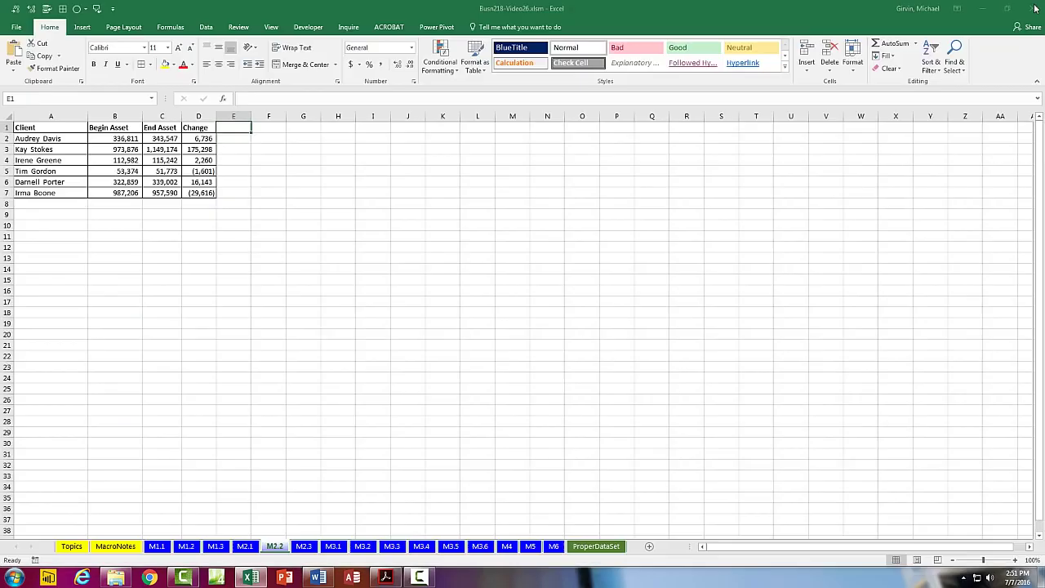
- Run the FormatReportWithVariableHeight macro on sheet M2.3 and switch to sheet M3.1
left_click(304, 547)
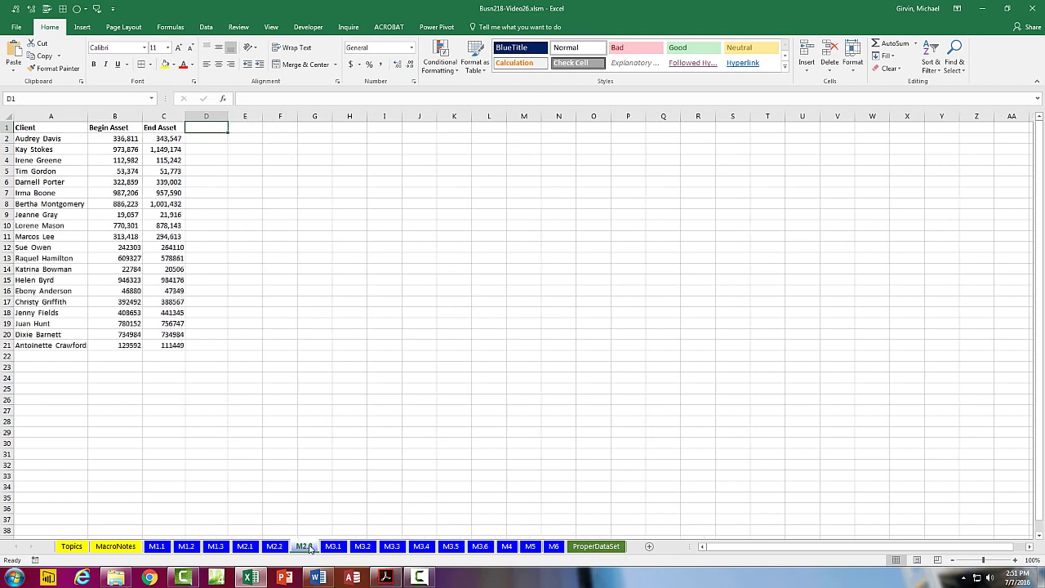
key("ctrl+shift+s")
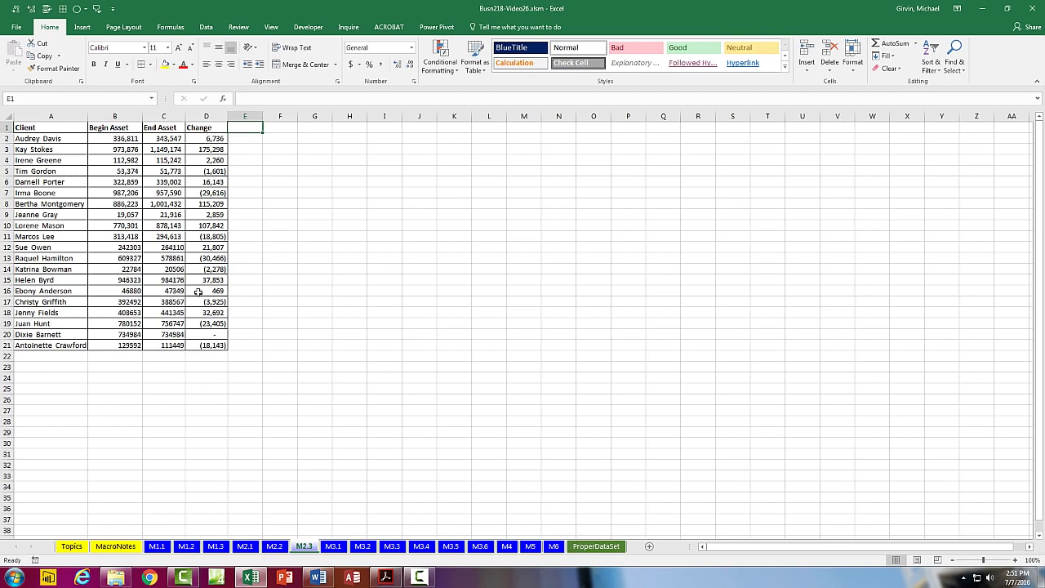
left_click(333, 547)
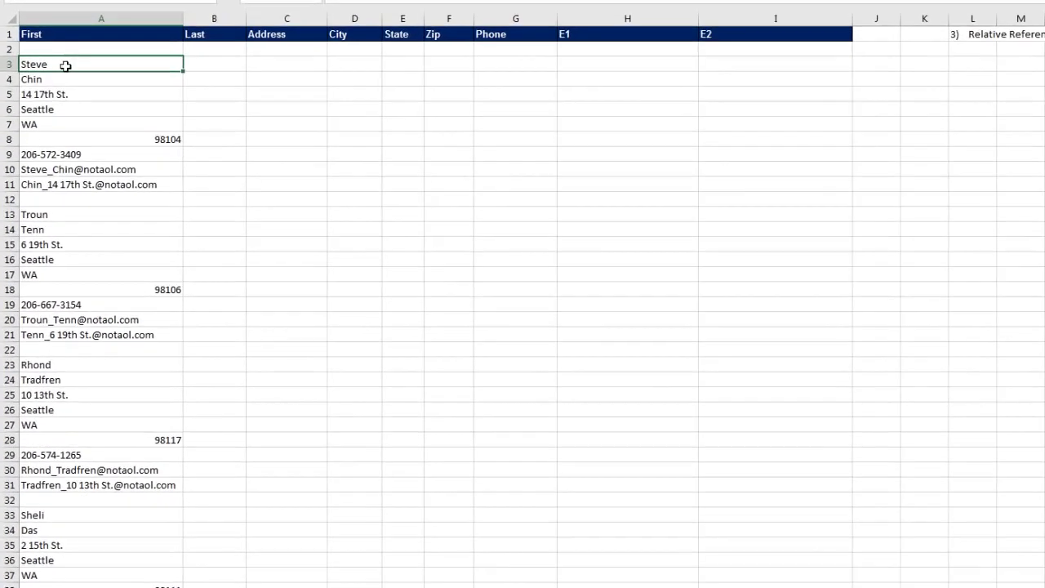
- Examine the vertical records in column A of sheet M3.1, comparing blocks A3:A11 and A13:A21 and the empty cell A2
left_click_drag(49, 152, 104, 333)
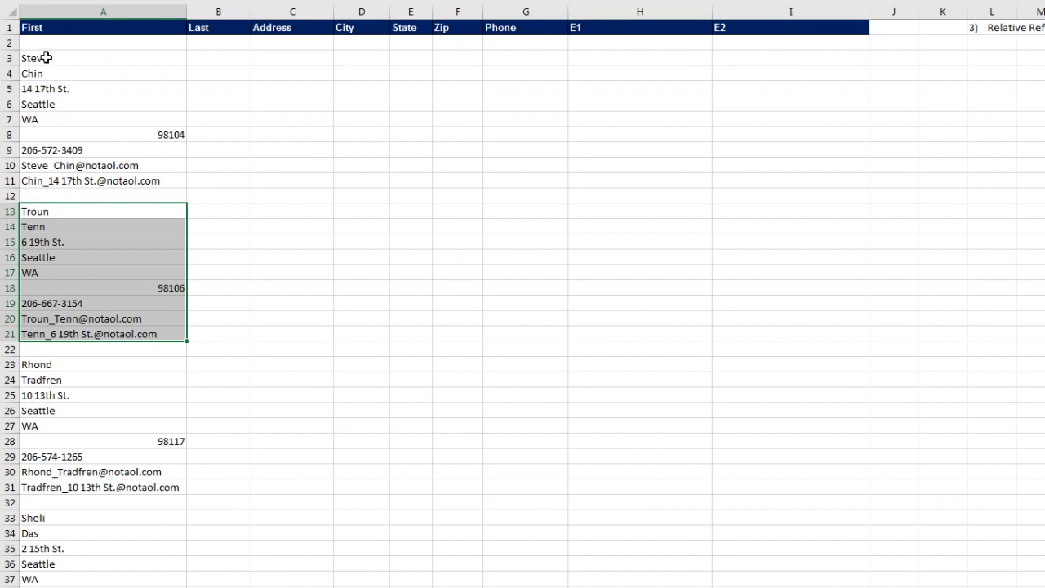
left_click_drag(46, 58, 61, 180)
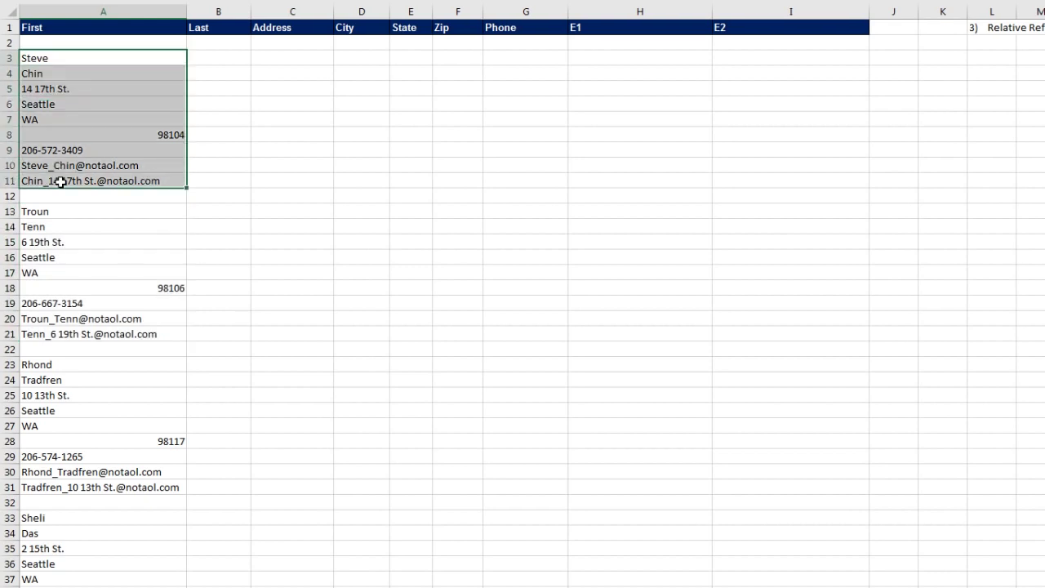
left_click(84, 40)
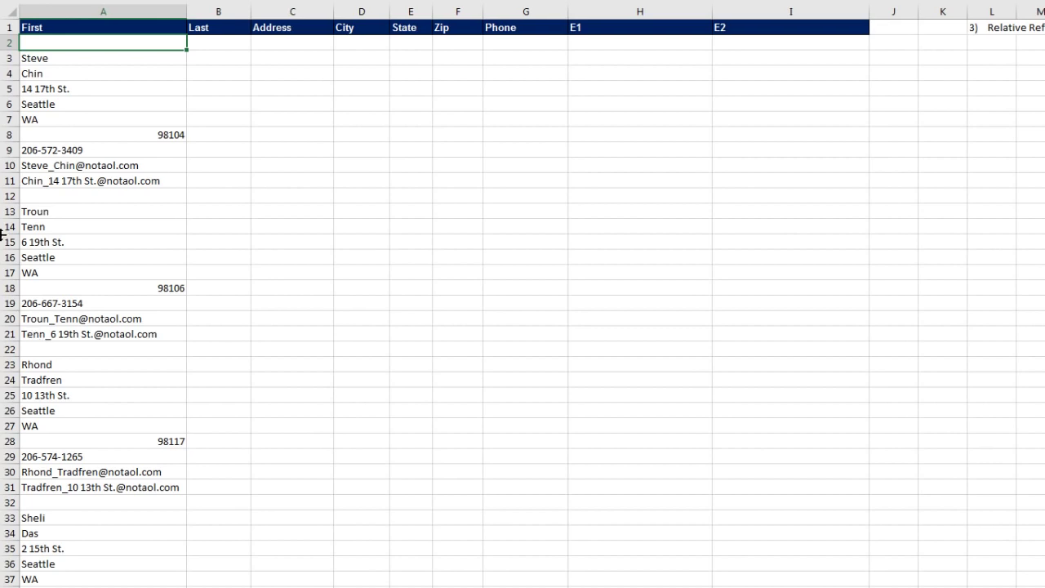
left_click(60, 58)
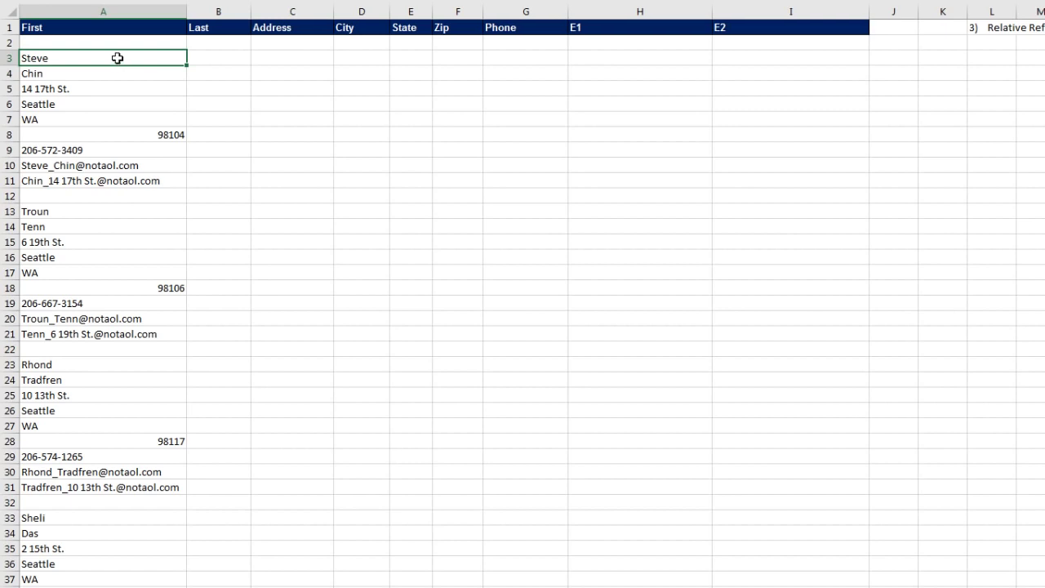
left_click(61, 211)
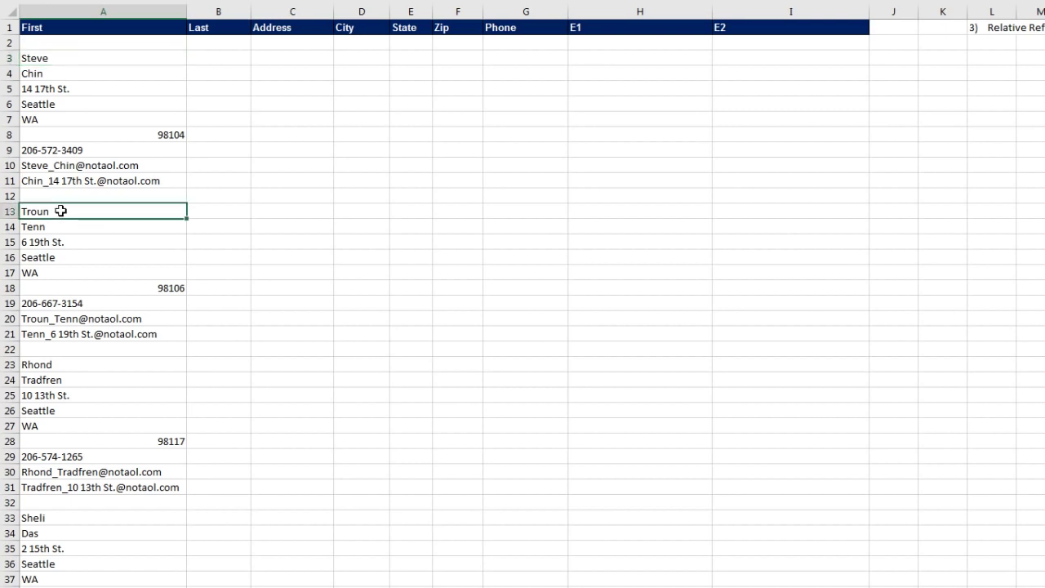
- Start recording macro ConvertVerticalRecordsToProperDataSet from cell A3 with shortcut Ctrl+Shift+Z and description "Convert Vertical Records To Proper Data Set using a Relative Reference Macro"
left_click(89, 55)
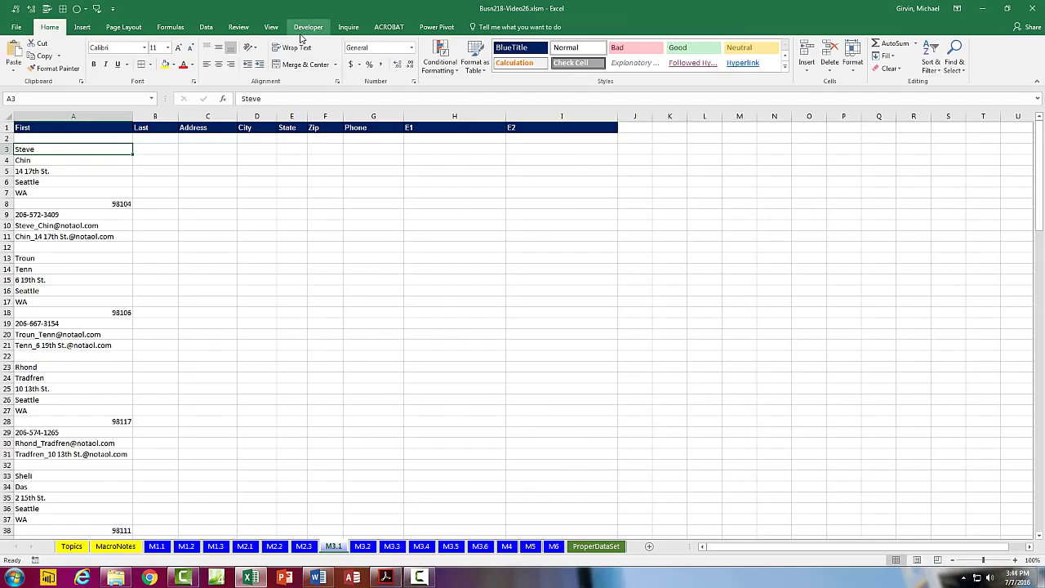
left_click(302, 31)
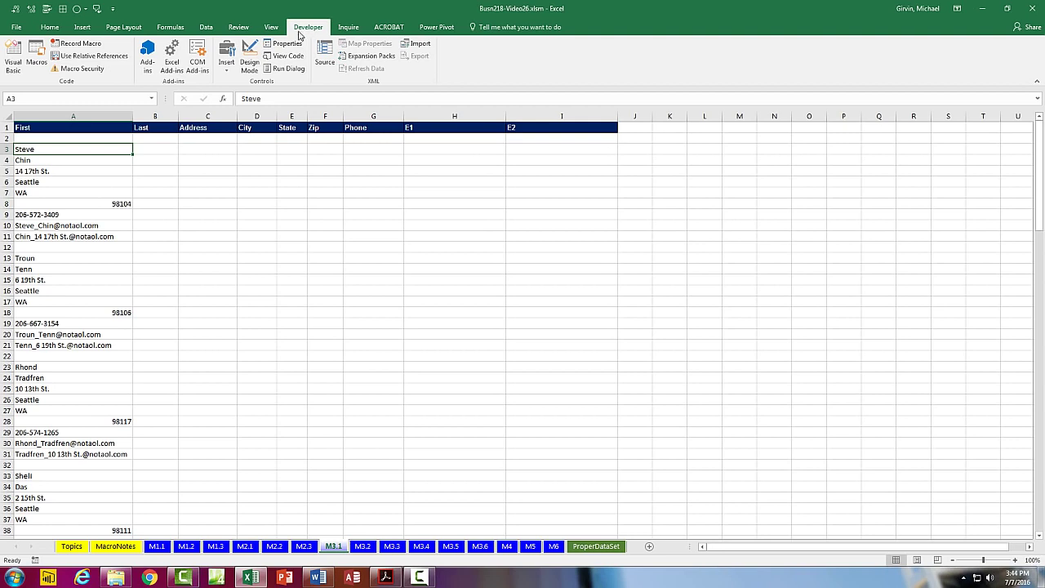
left_click(78, 47)
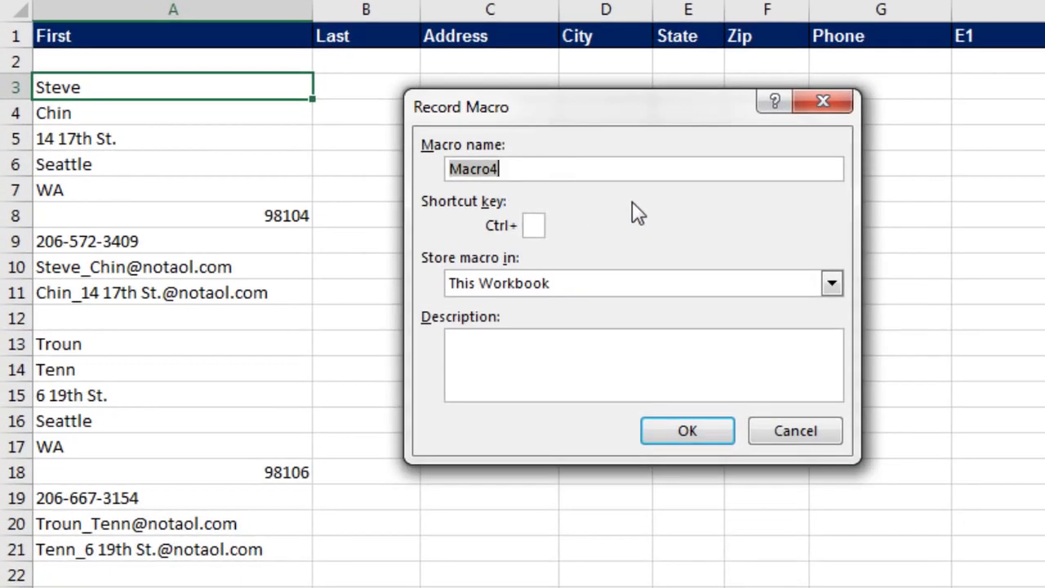
key("ctrl+v")
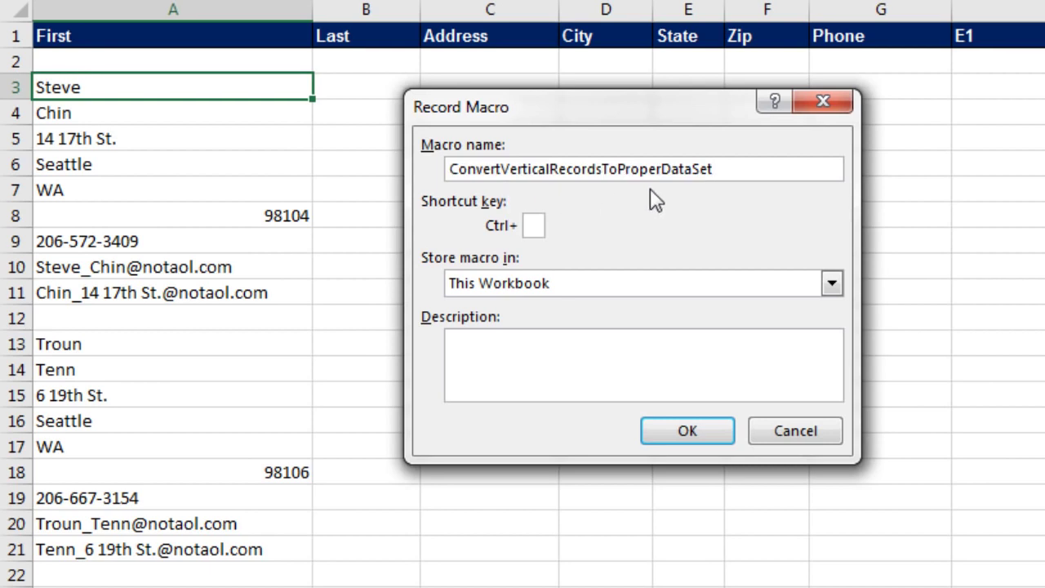
left_click(536, 227)
type("Z")
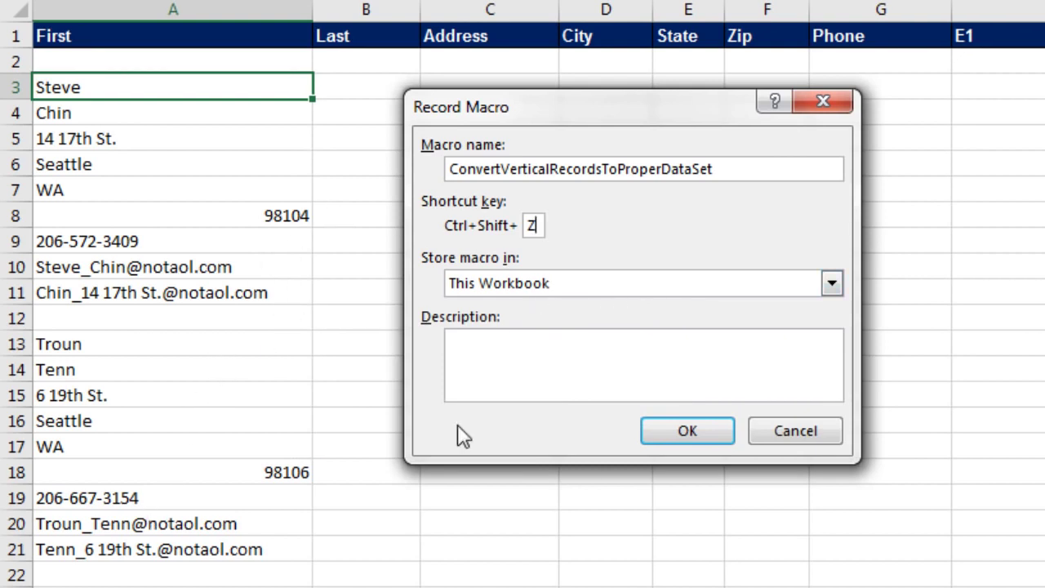
left_click(536, 369)
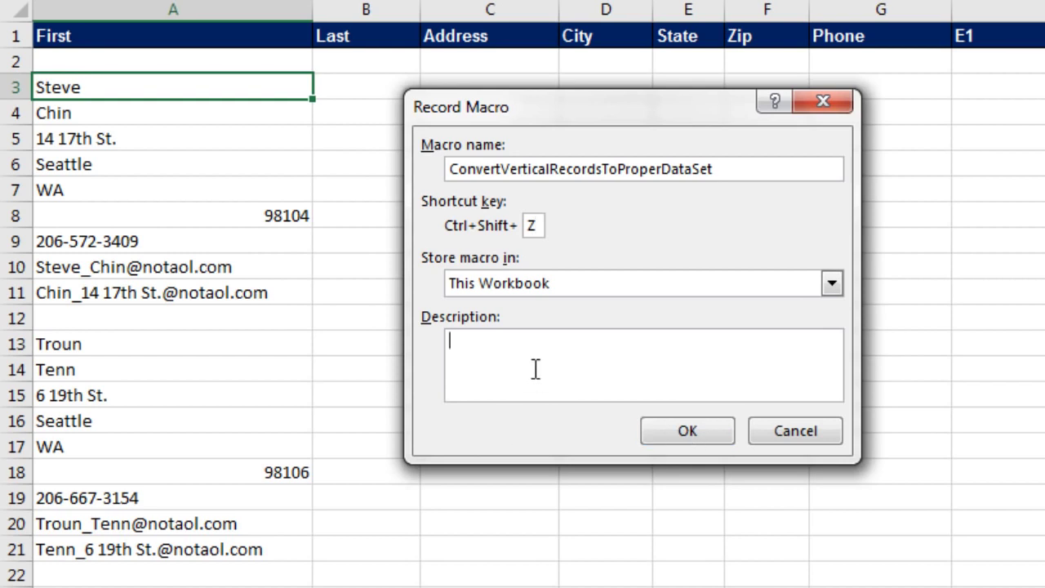
type("Convert Vertical Records To Proper Data Set using a Relative Reference Macro")
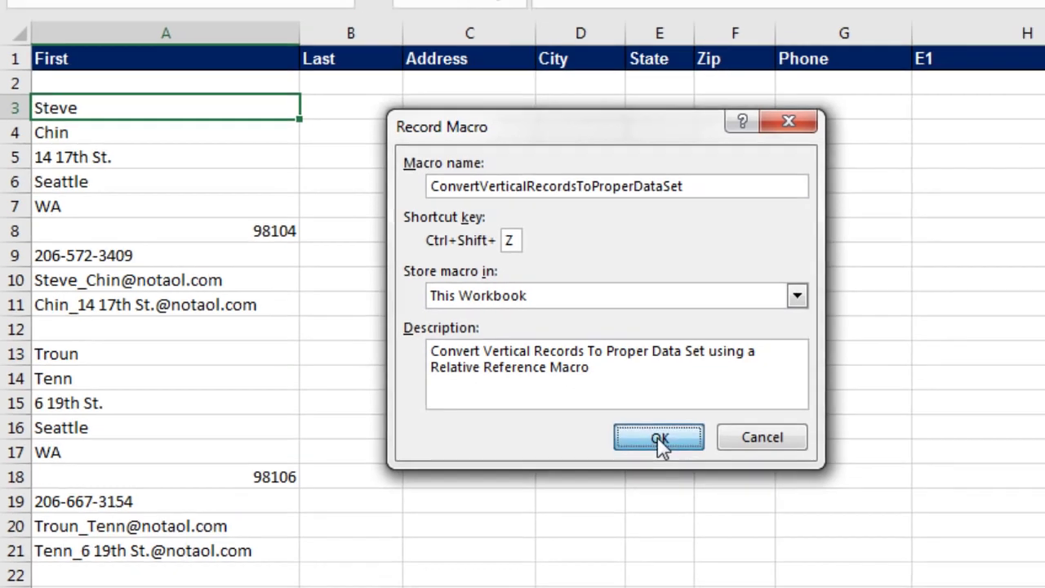
left_click(686, 432)
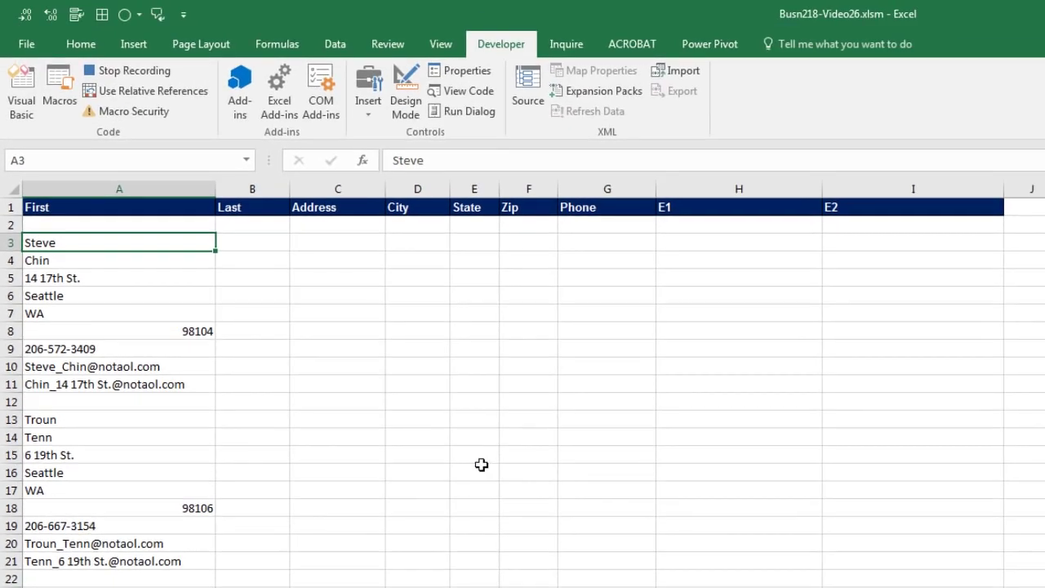
- Turn on relative references for the recording and copy the first vertical record, A3:A11
left_click(149, 98)
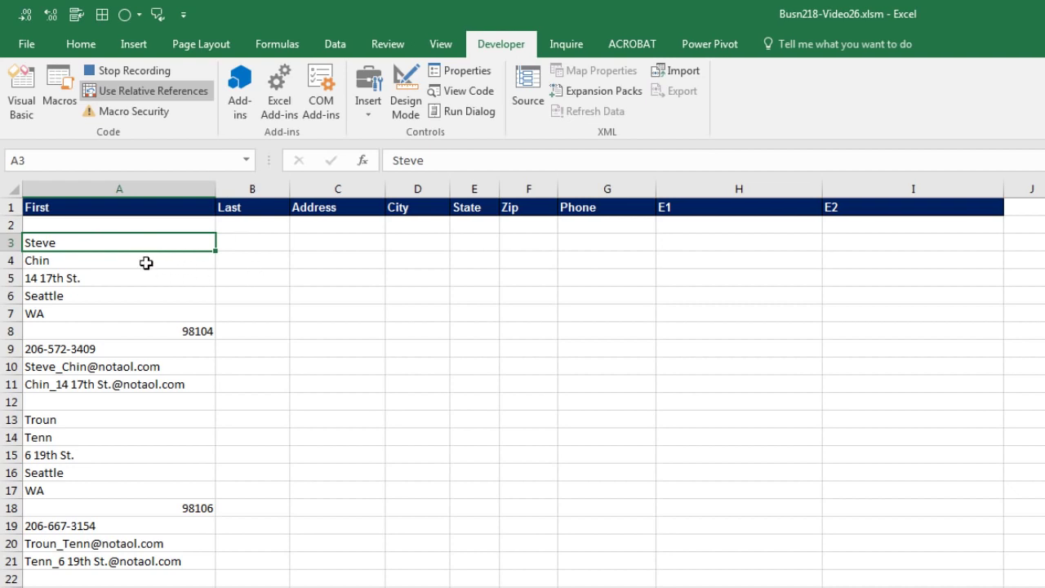
key("ctrl+shift+Down")
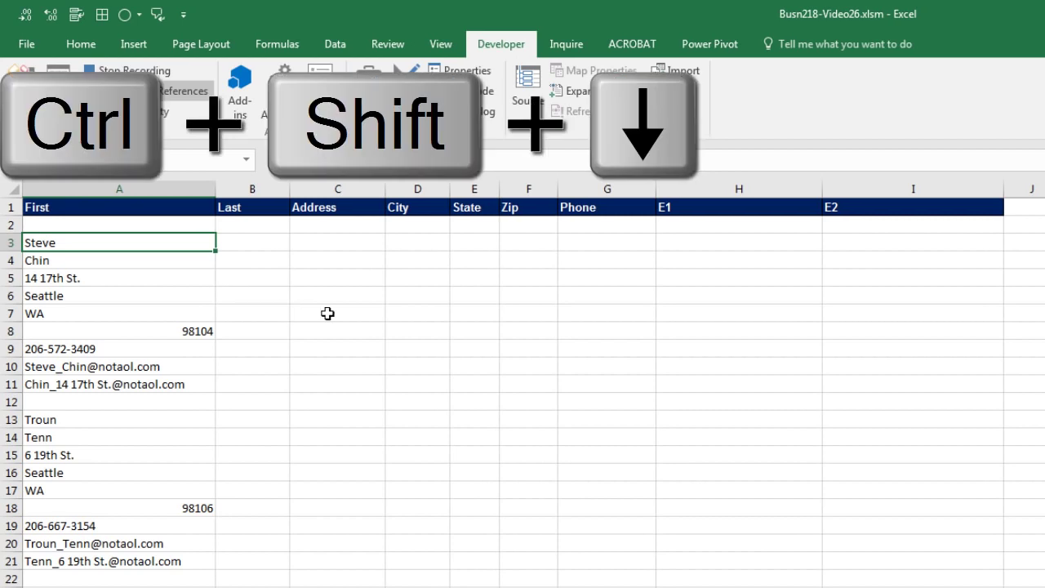
key("ctrl+shift+Down")
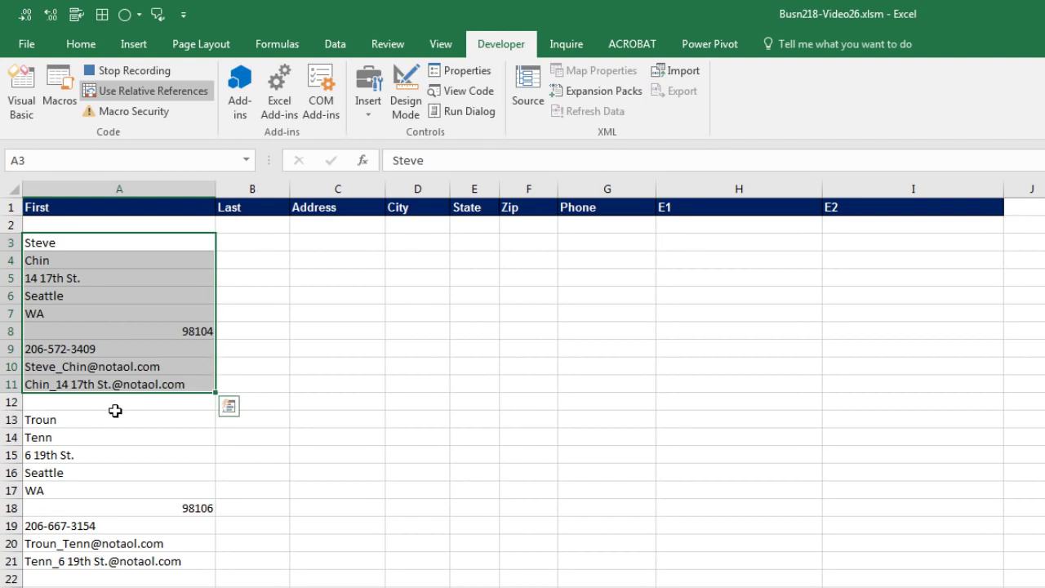
key("ctrl+c")
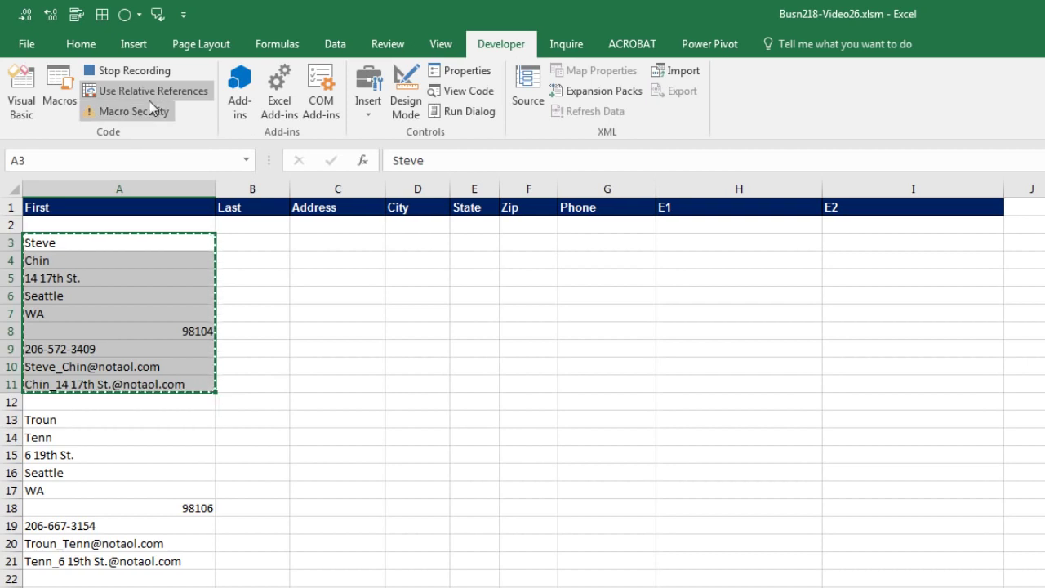
- Paste the copied record transposed into row 2 under the headers, starting at cell A2
left_click(82, 224)
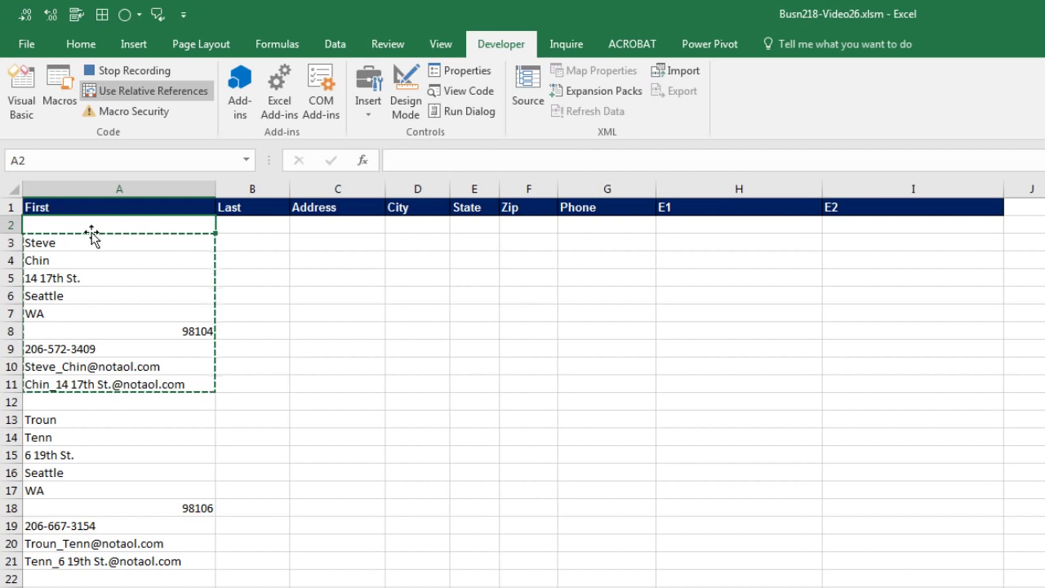
left_click(81, 45)
left_click(27, 119)
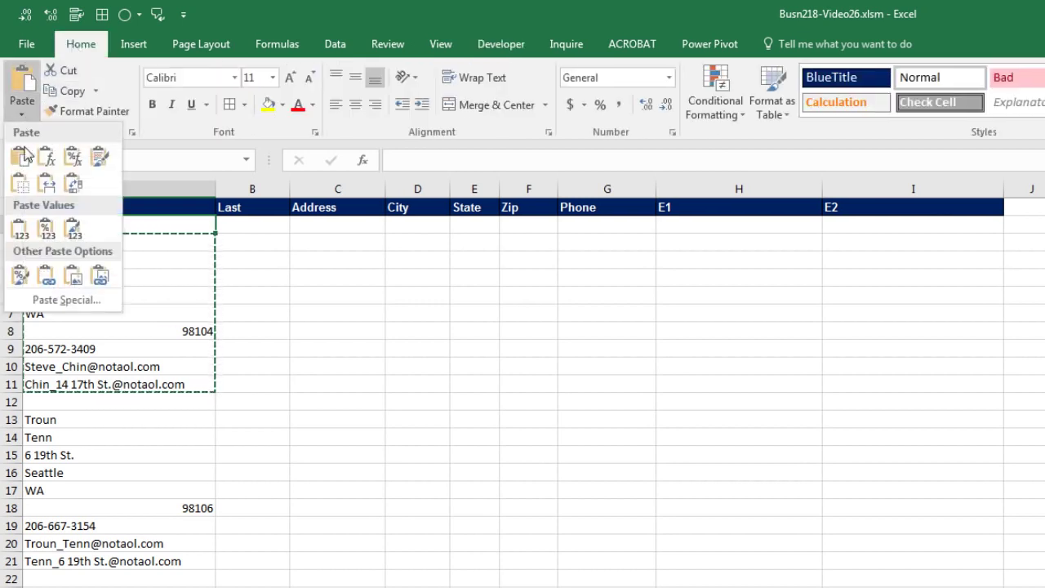
key("Escape")
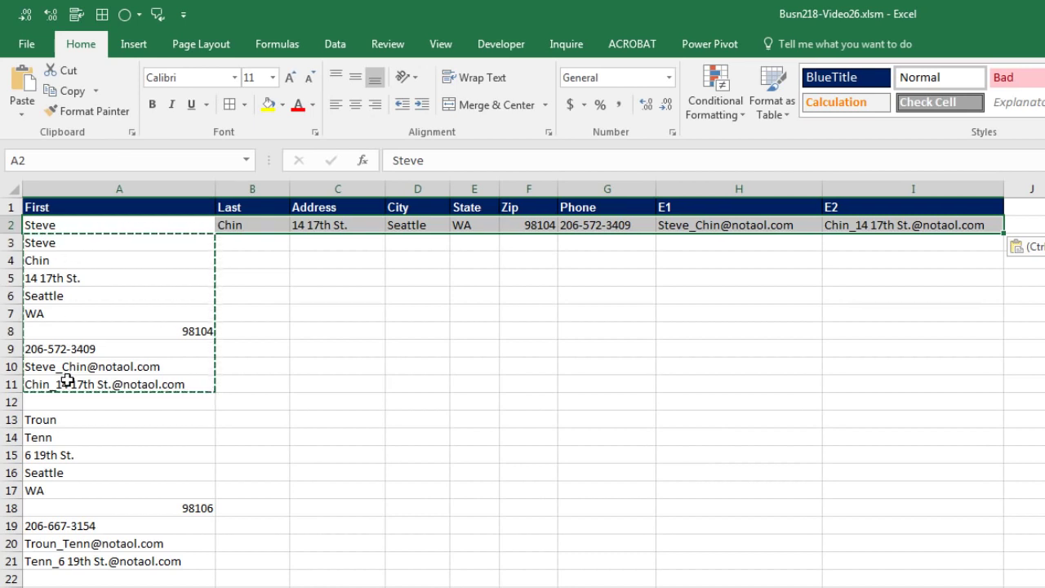
- Delete entire rows 3 to 11 and select the first cell of the next vertical record, A4
left_click(6, 243)
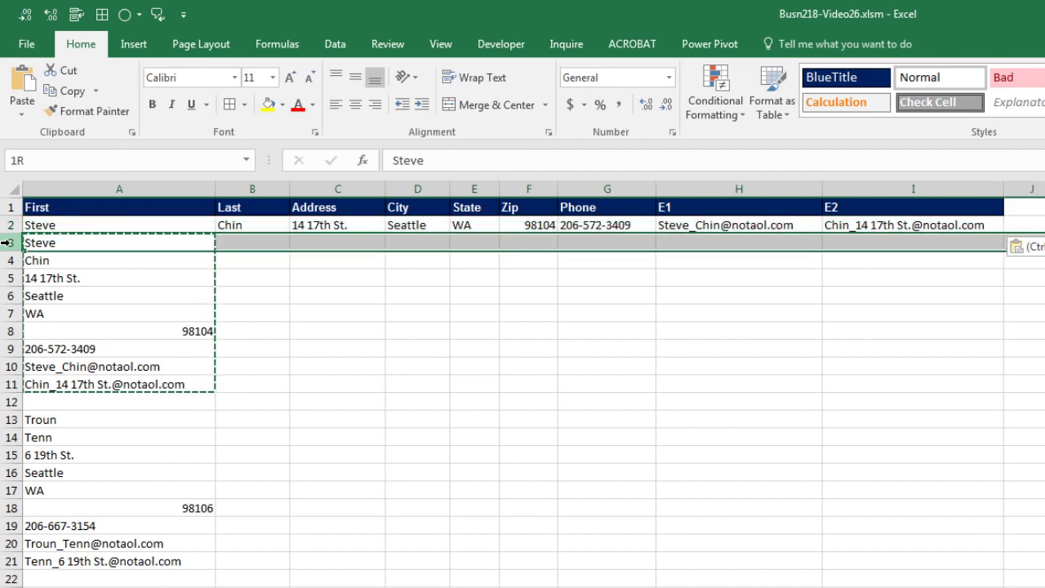
left_click_drag(9, 260, 6, 384)
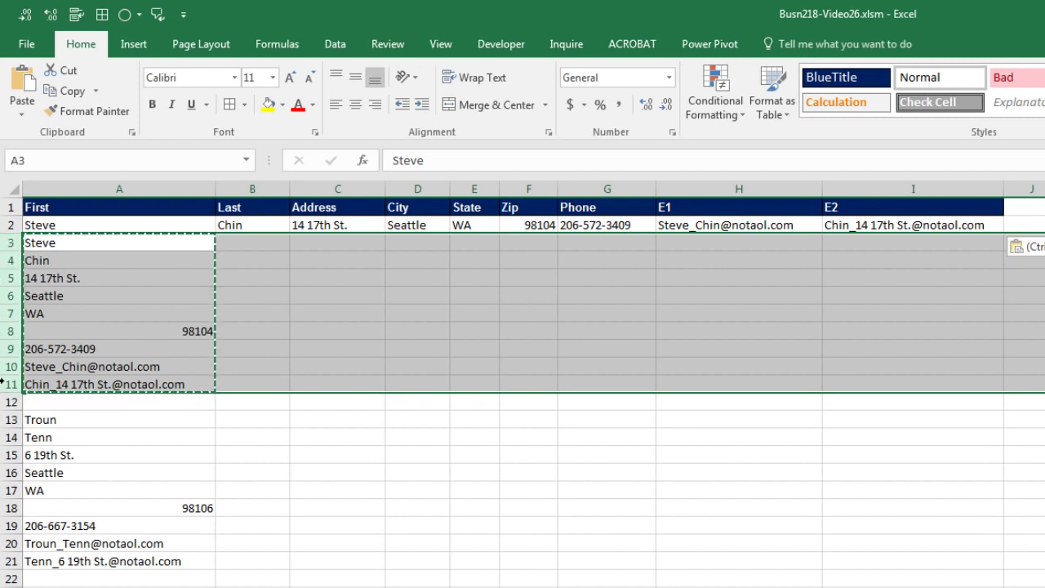
right_click(8, 335)
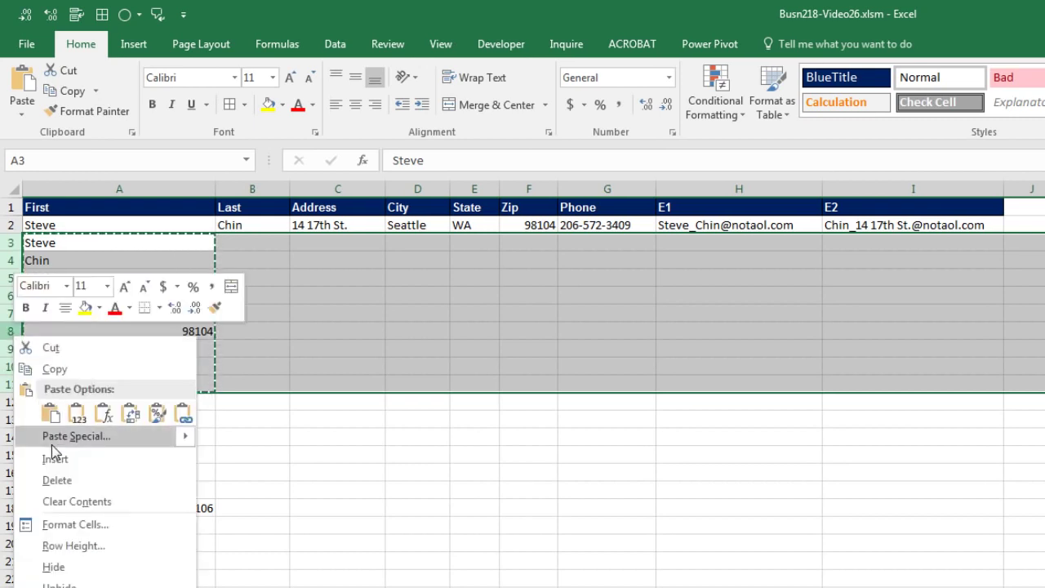
left_click(57, 480)
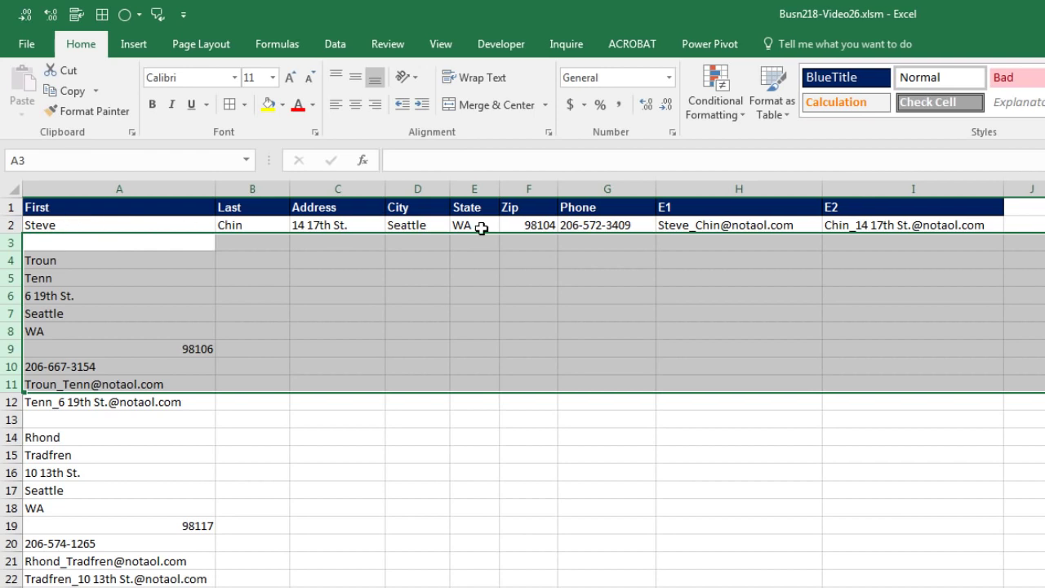
left_click(76, 261)
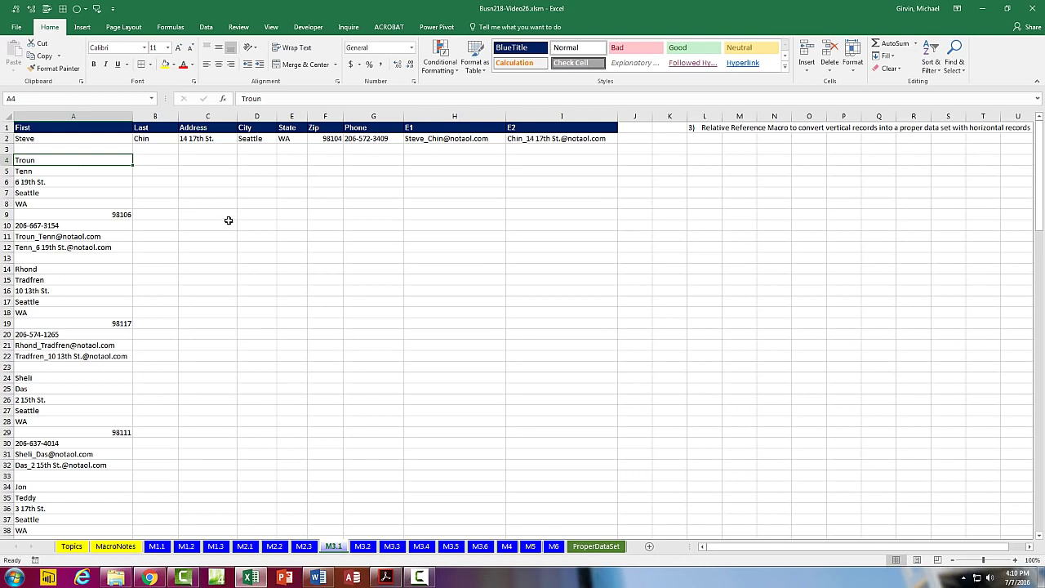
- Run the ConvertVerticalRecordsToProperDataSet macro repeatedly on sheet M3.1 until every remaining vertical record is converted to a row
key("ctrl+shift+z")
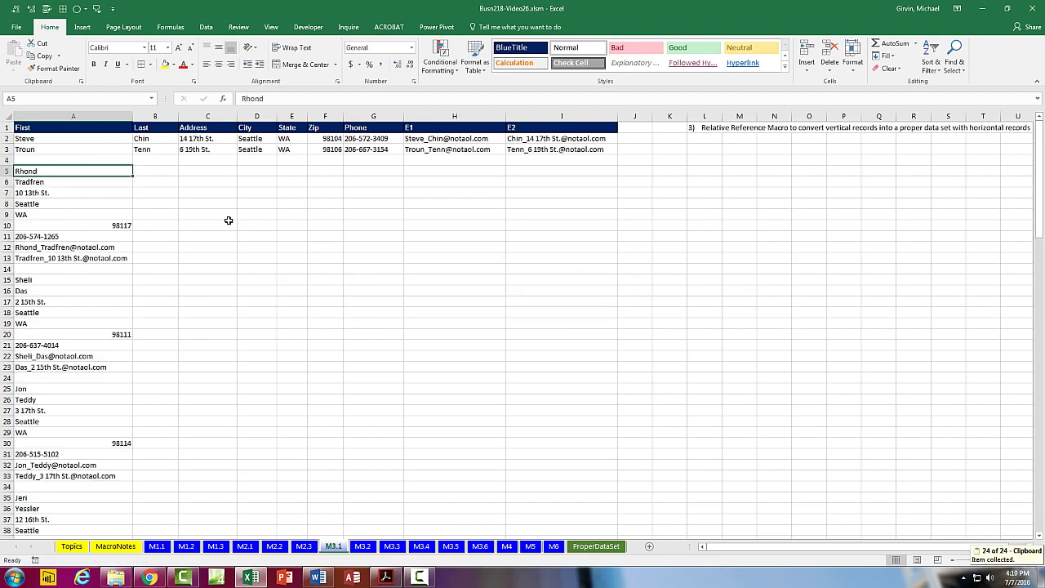
key("ctrl+shift+z")
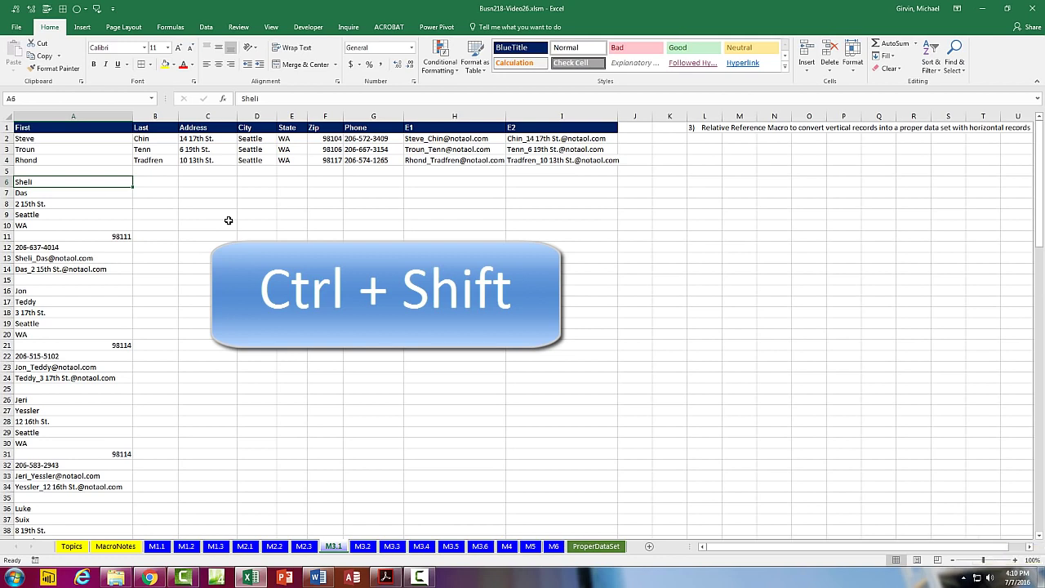
key("ctrl+shift+z")
key("ctrl+shift+z")
key("ctrl+shift+z")
key("ctrl+shift+z")
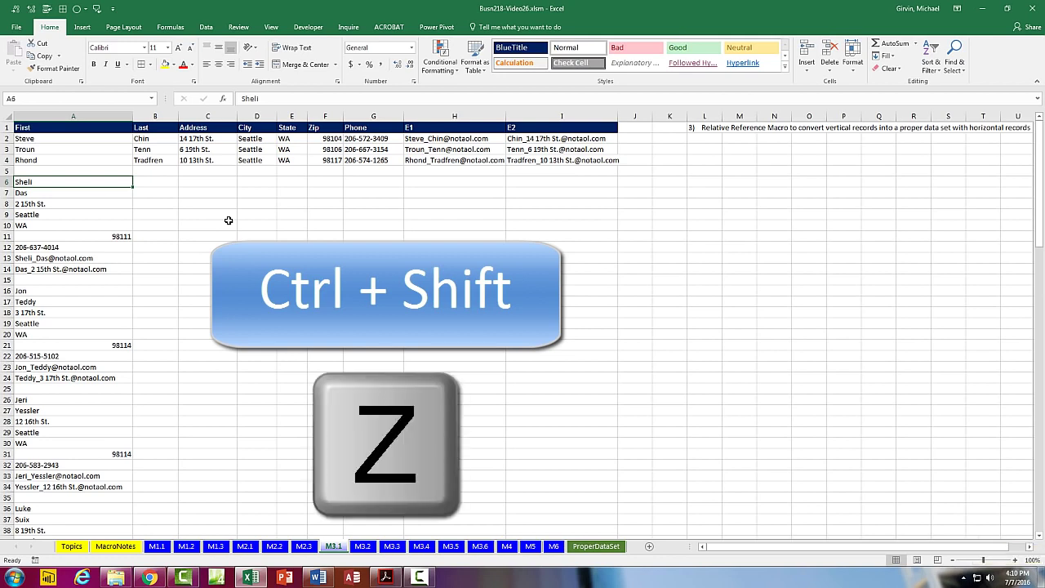
key("ctrl+shift+z")
key("ctrl+shift+z")
key("ctrl+shift+z")
key("ctrl+shift+z")
key("ctrl+shift+z")
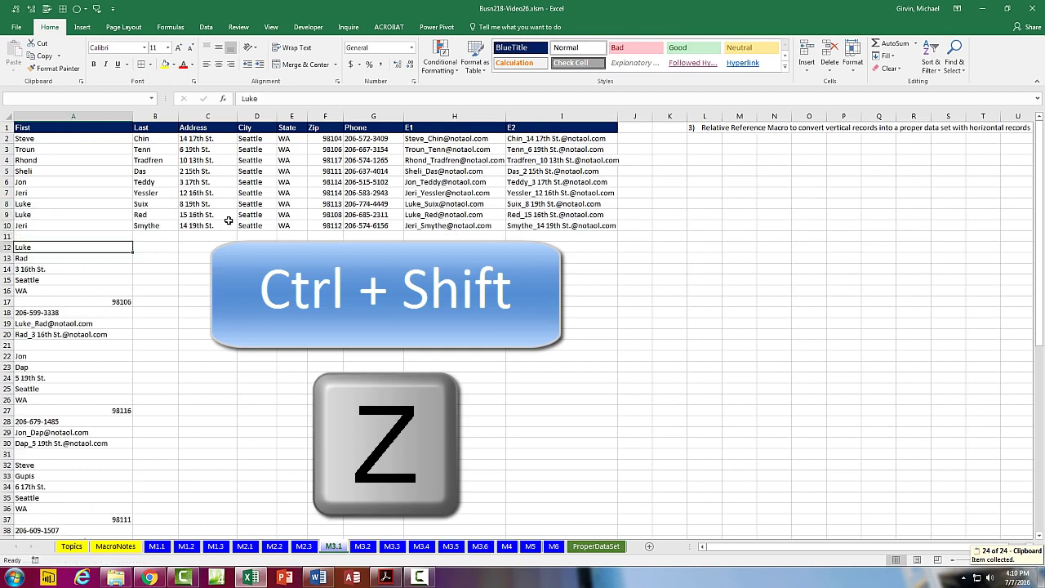
key("ctrl+shift+z")
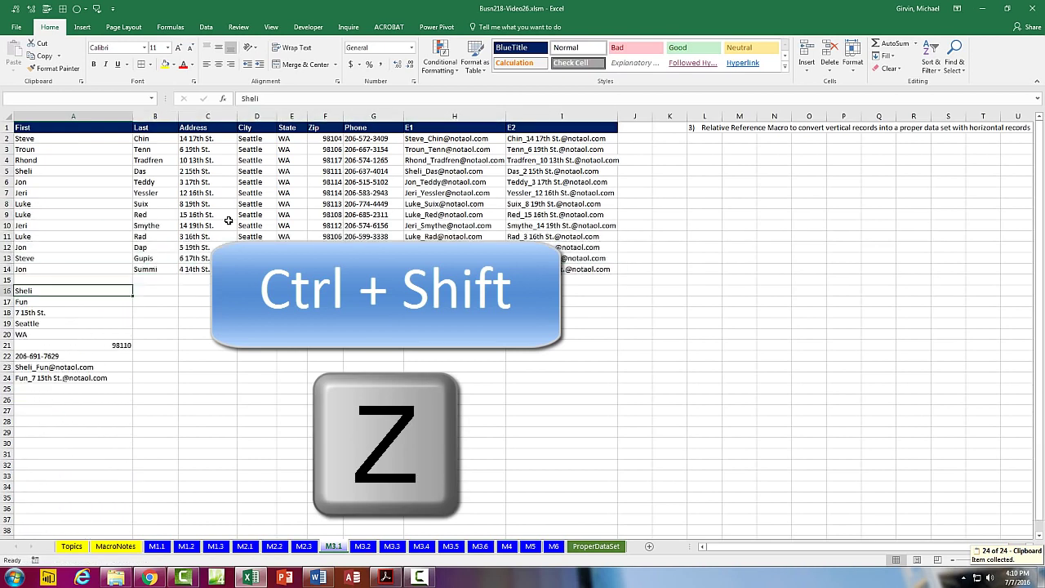
key("ctrl+shift+z")
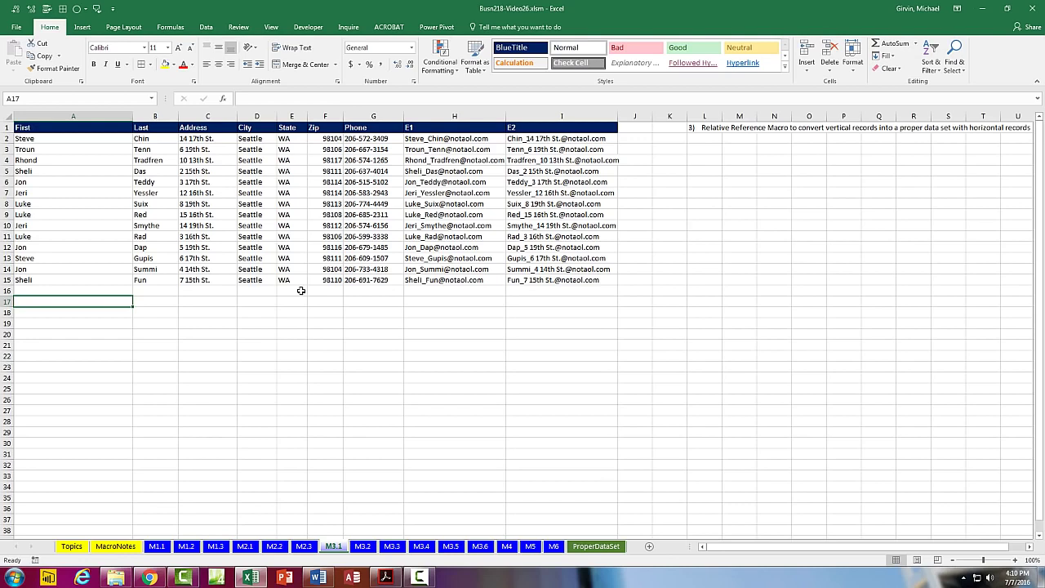
- Open the recorded code of the ConvertVerticalRecordsToProperDataSet macro, examine its relative Offset lines, and return to the workbook
key("alt+F8")
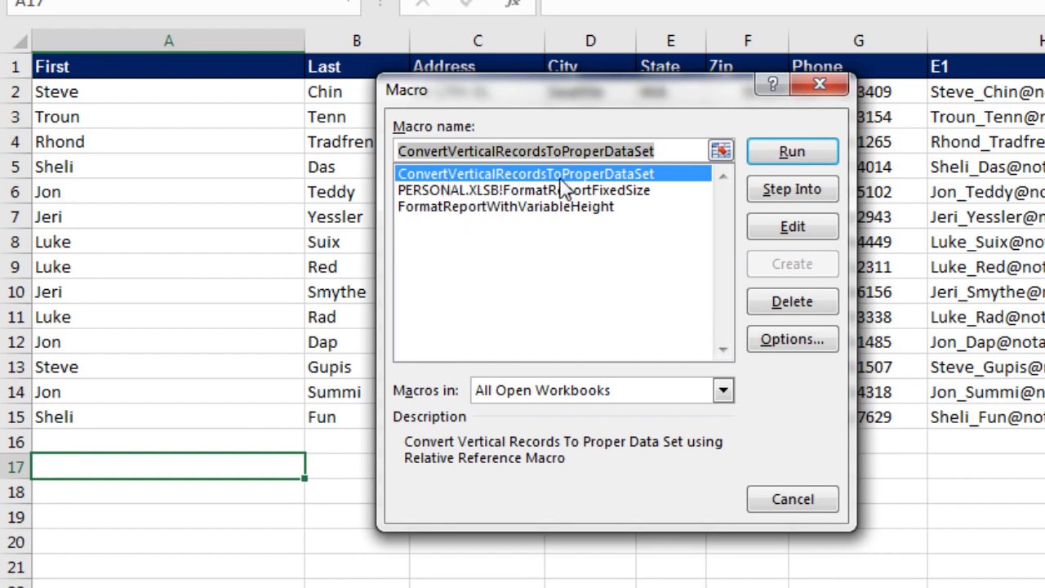
left_click(790, 228)
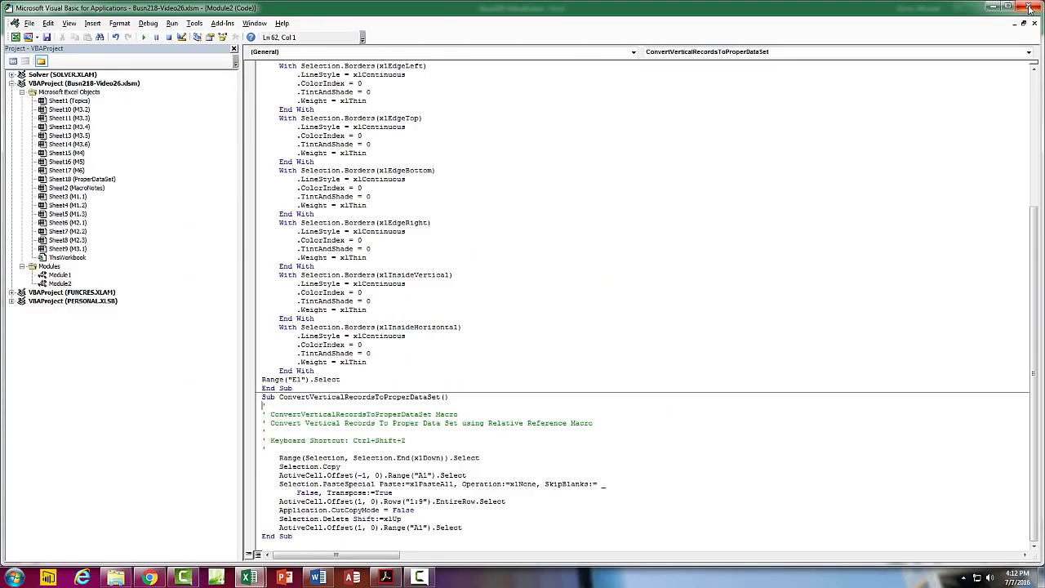
key("alt+F11")
- Switch to sheet M3.2 and run the ConvertVerticalRecordsToProperDataSet macro on the first two vertical records
left_click(361, 546)
key("ctrl+shift+z")
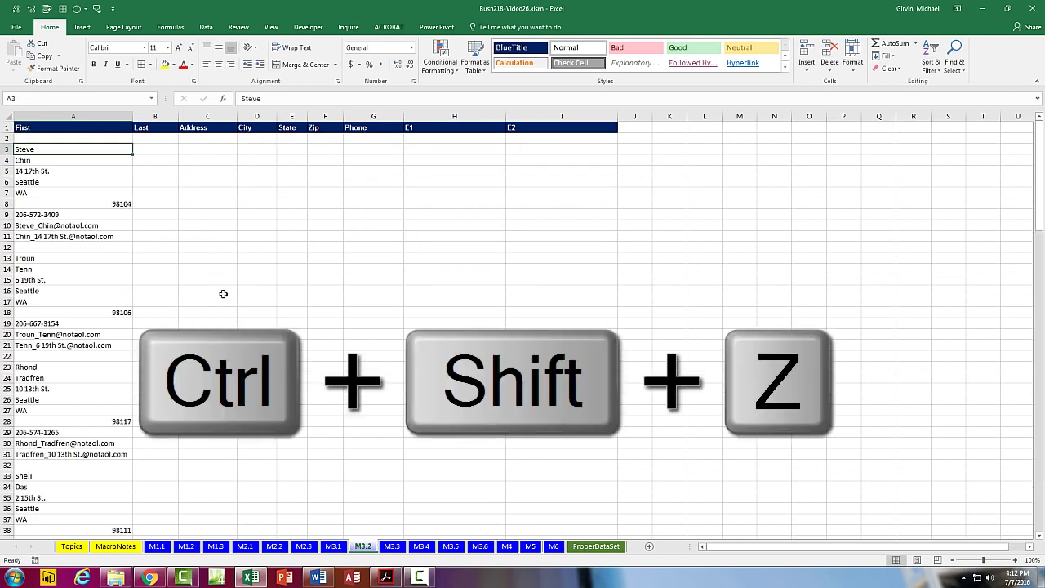
key("ctrl+shift+z")
key("ctrl+shift+z")
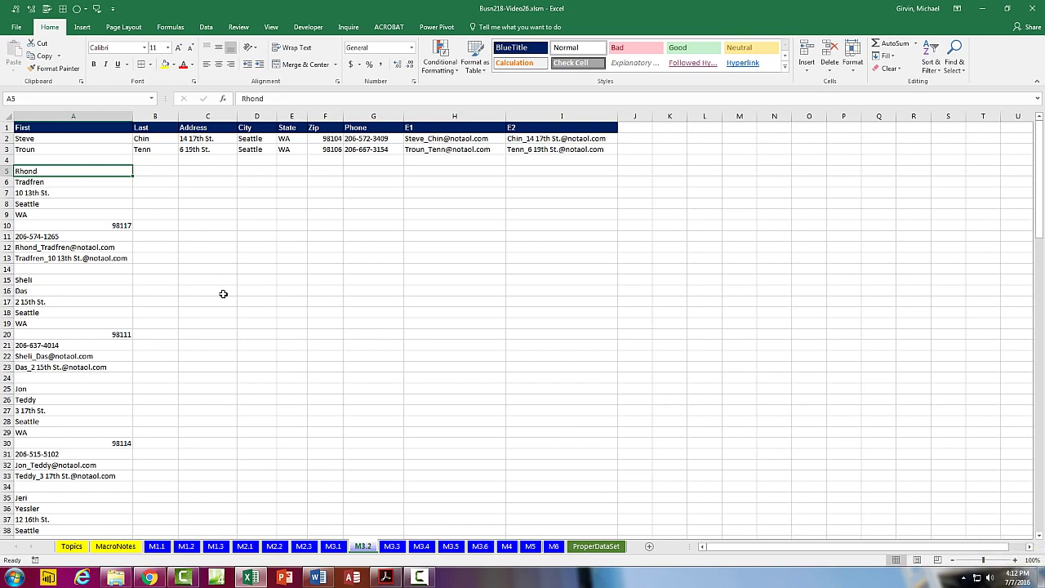
- Go to sheet M4, switch to Chrome and open Microsoft's article on converting a numeric value into English words
left_click(507, 546)
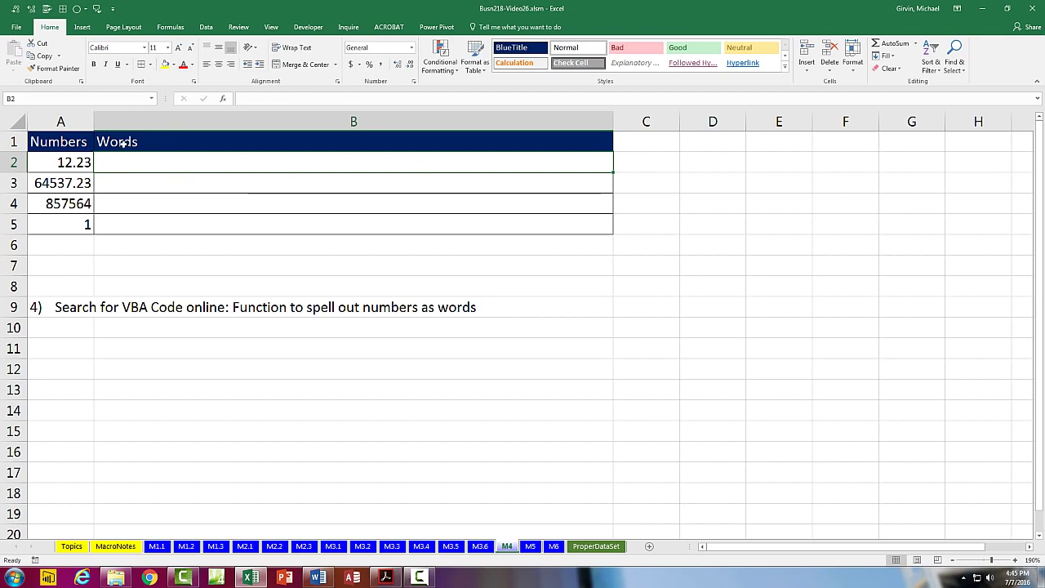
left_click(121, 186)
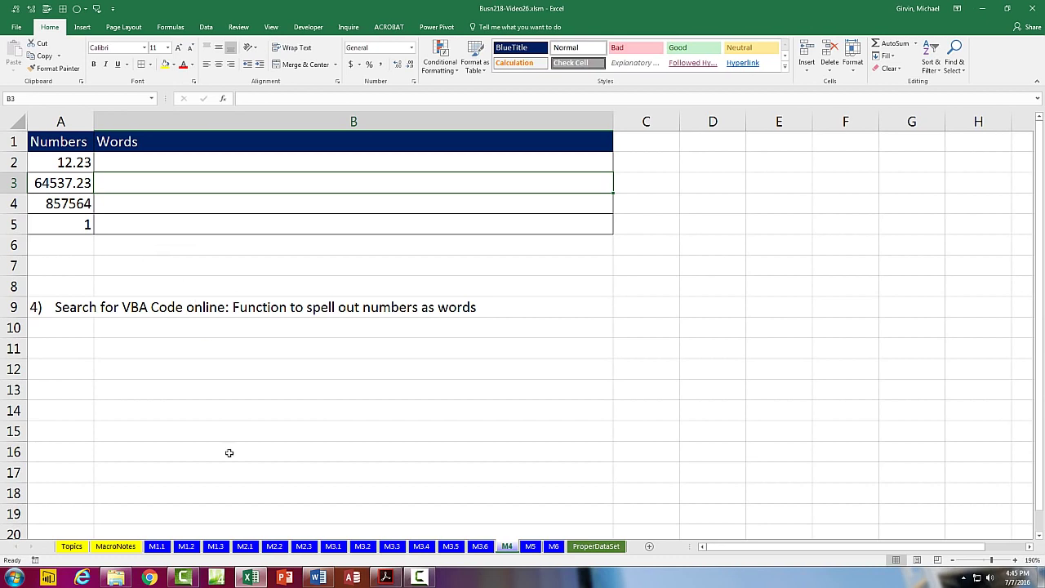
left_click(150, 578)
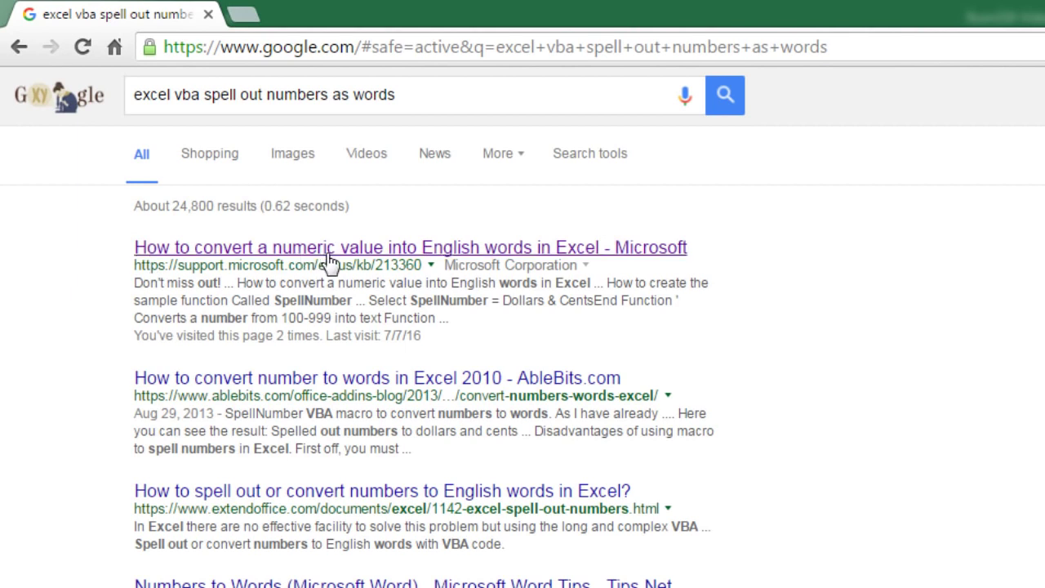
left_click(509, 251)
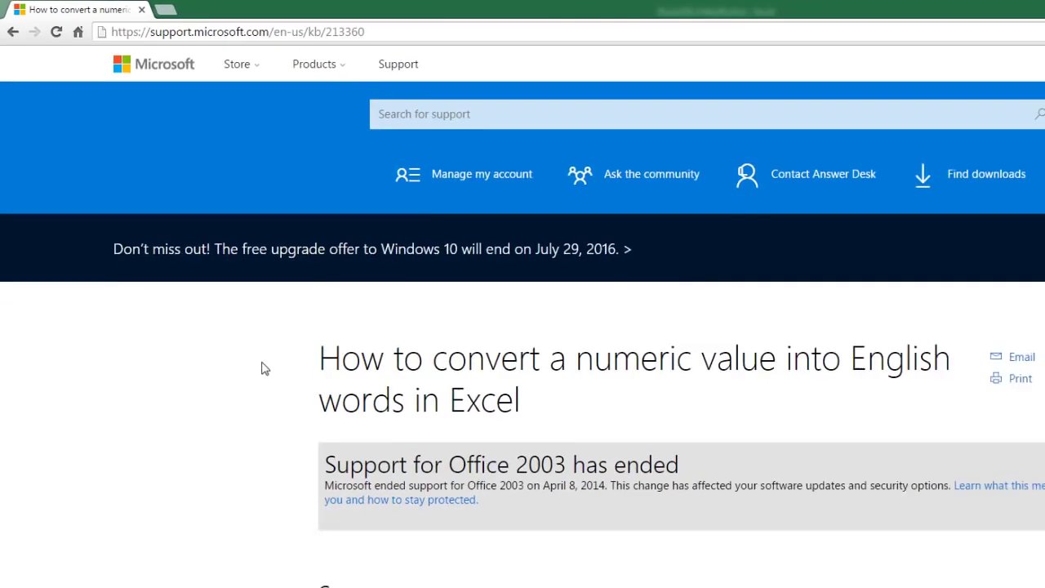
- Copy the article's entire SpellNumber sample code, from Option Explicit to the final End Function
scroll(263, 368, "down", 5)
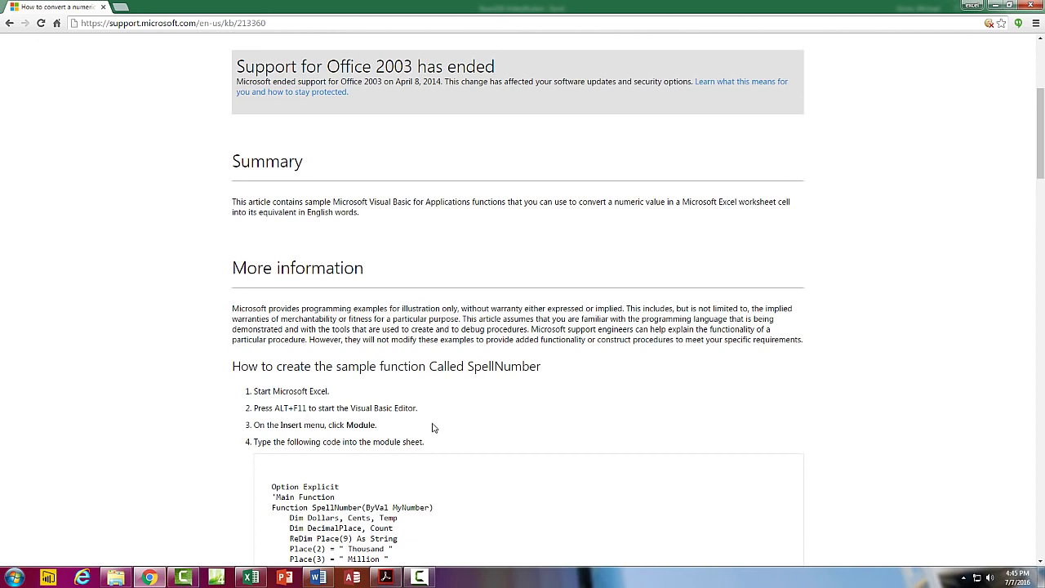
scroll(481, 410, "down", 3)
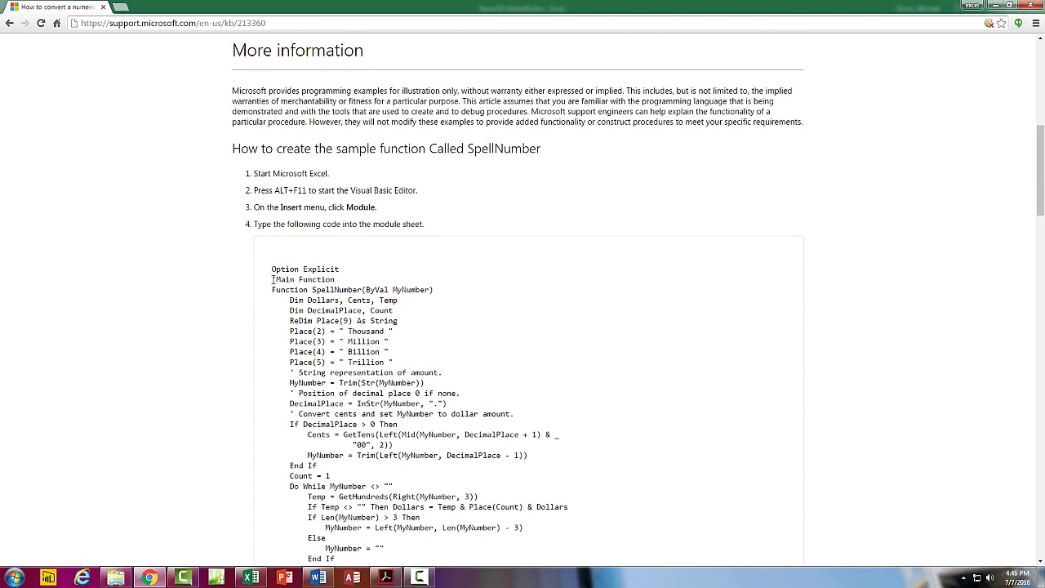
left_click_drag(271, 273, 413, 275)
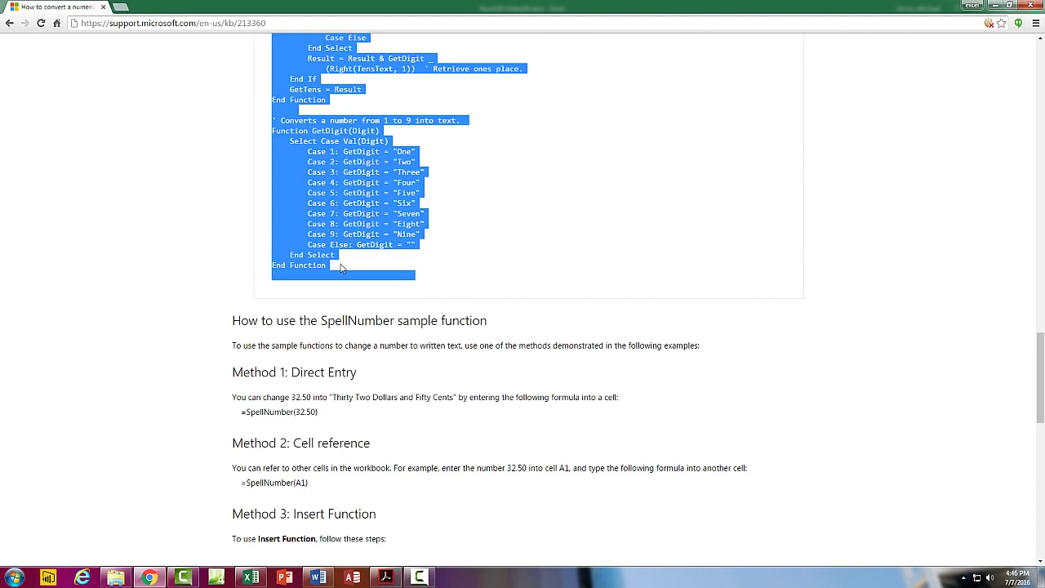
key("ctrl+c")
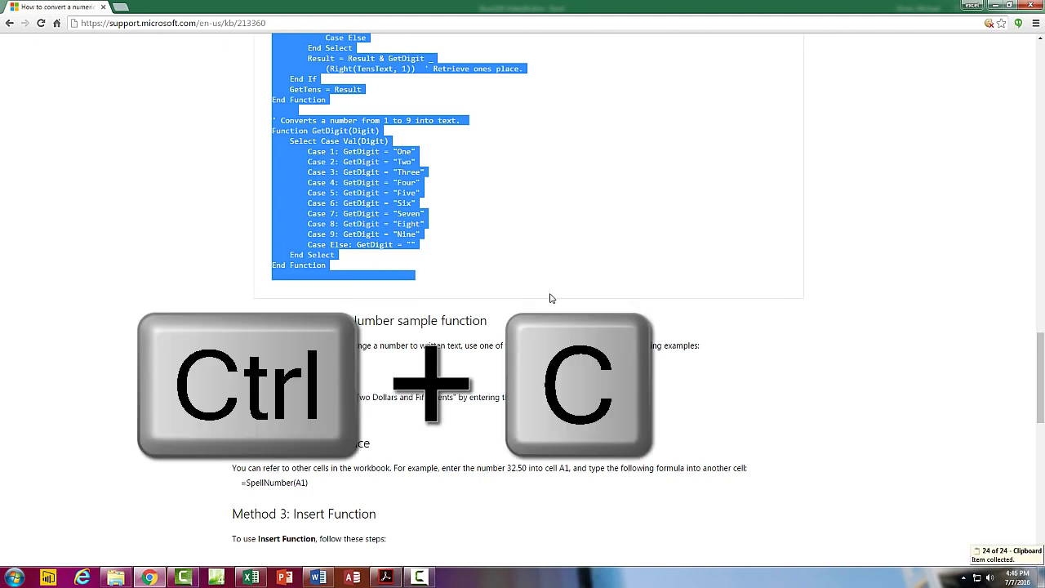
- Switch to the workbook's Visual Basic Editor, insert a new module and paste the copied SpellNumber code into it
key("alt+Tab")
key("alt+F11")
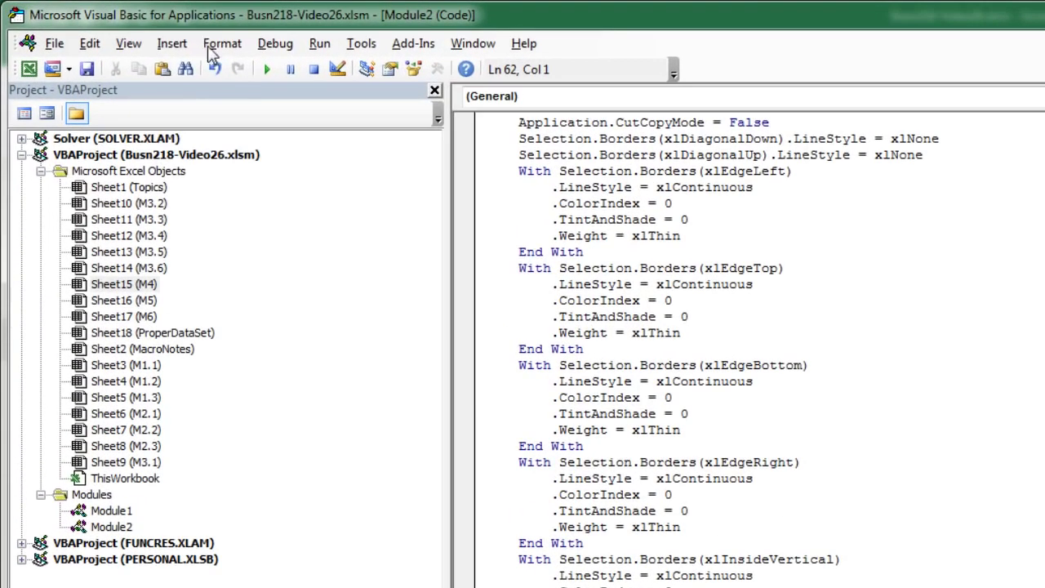
left_click(100, 26)
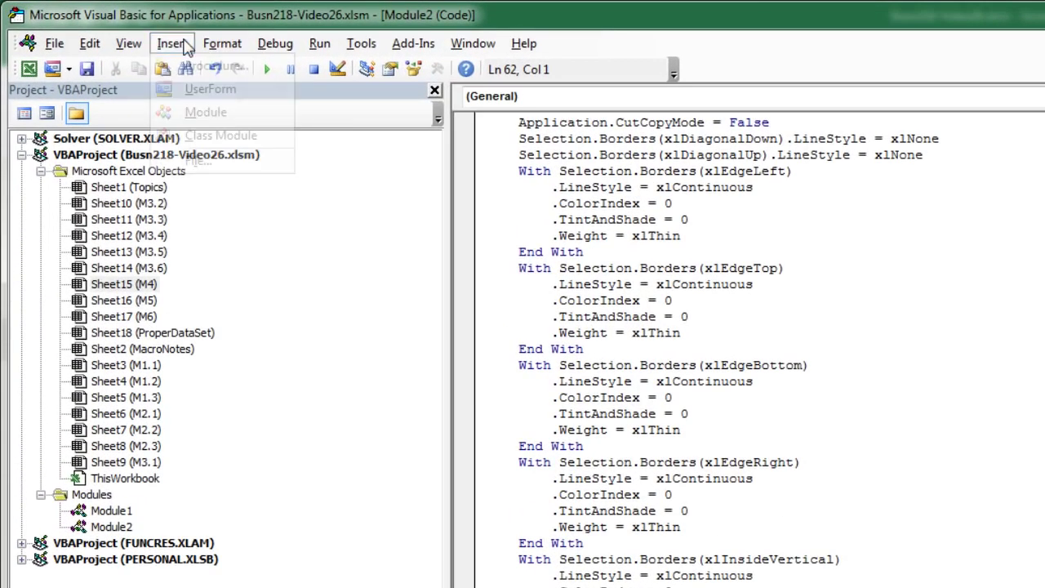
left_click(211, 121)
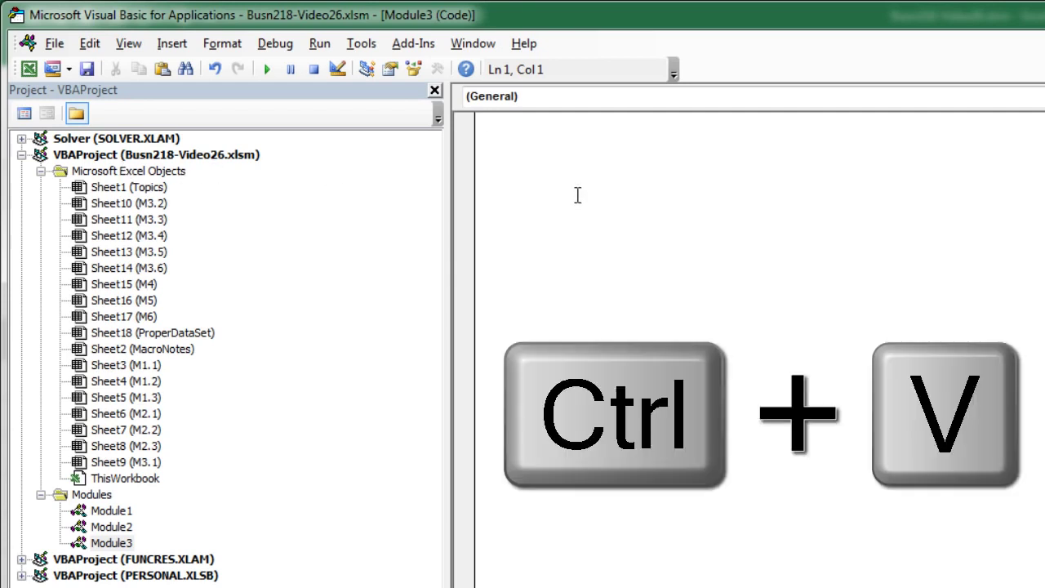
key("ctrl+v")
scroll(759, 351, "up", 12)
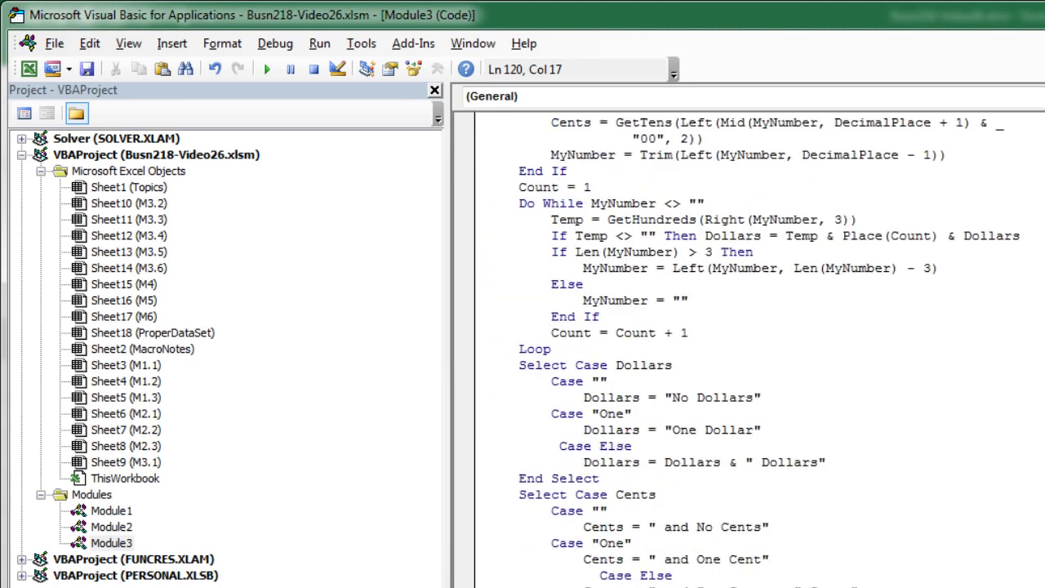
- Highlight the function name SpellNumber in the pasted code, save the workbook and close the Visual Basic Editor
left_click_drag(560, 154, 651, 154)
key("ctrl+s")
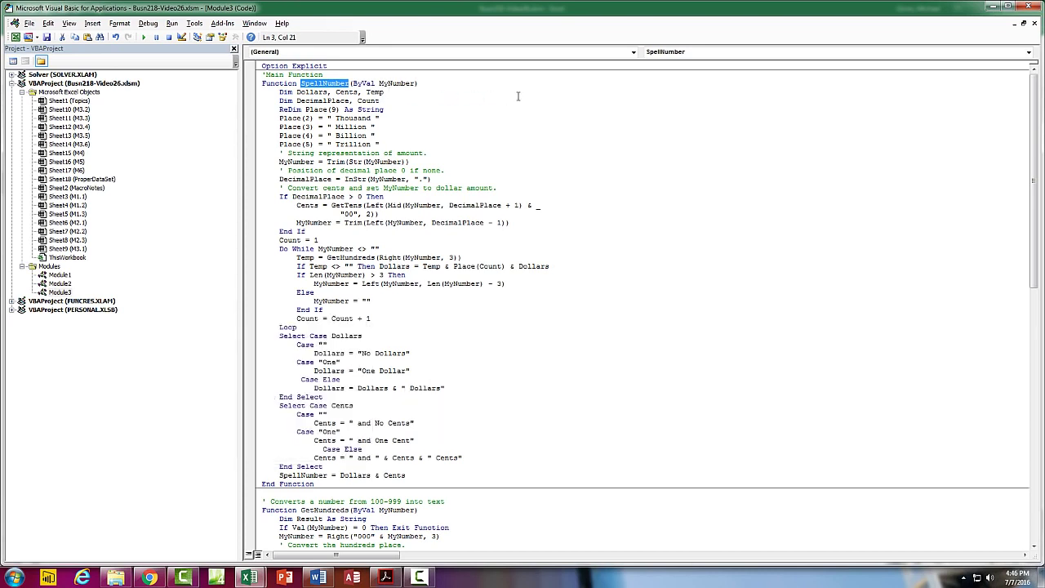
key("alt+F4")
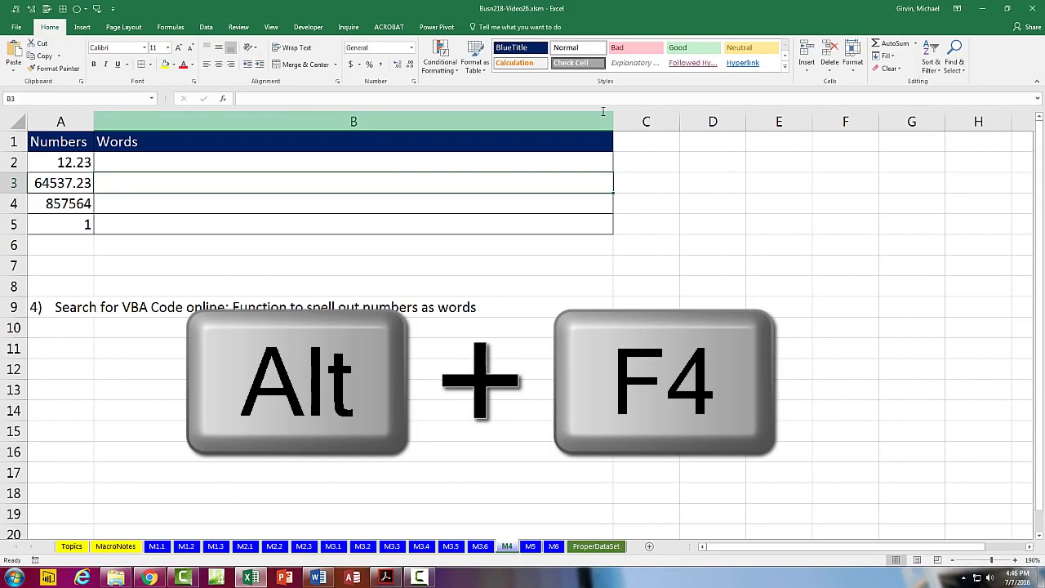
- Enter the formula =SpellNumber(A2) in cell B2 of sheet M4
left_click(350, 164)
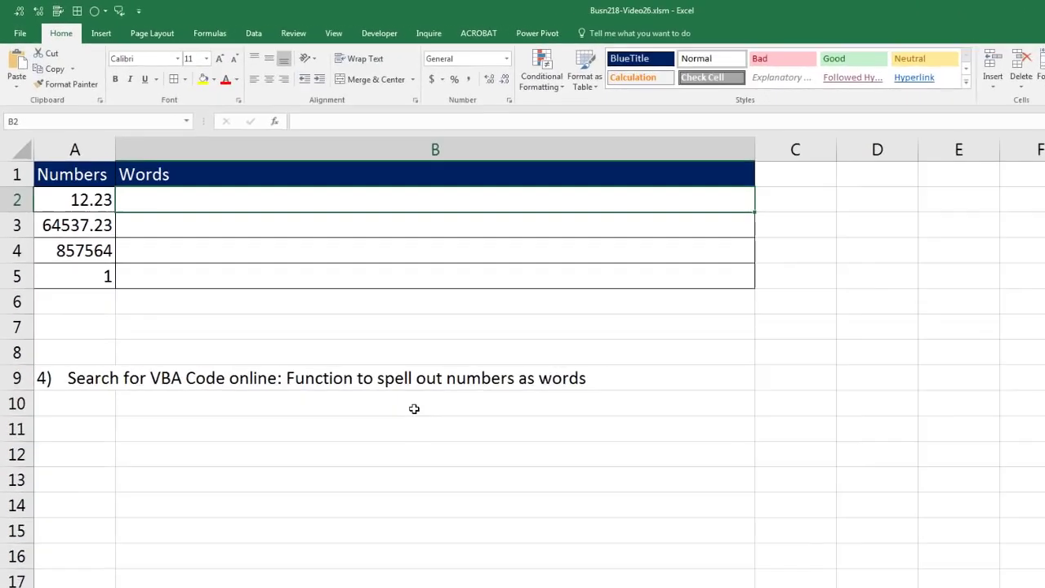
key("F2")
type("=sp")
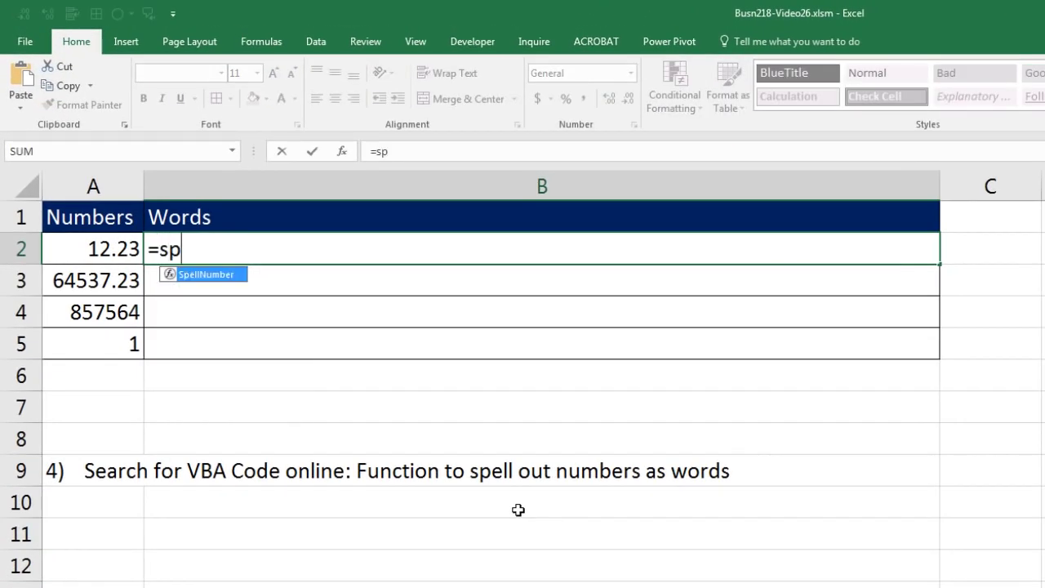
key("Tab")
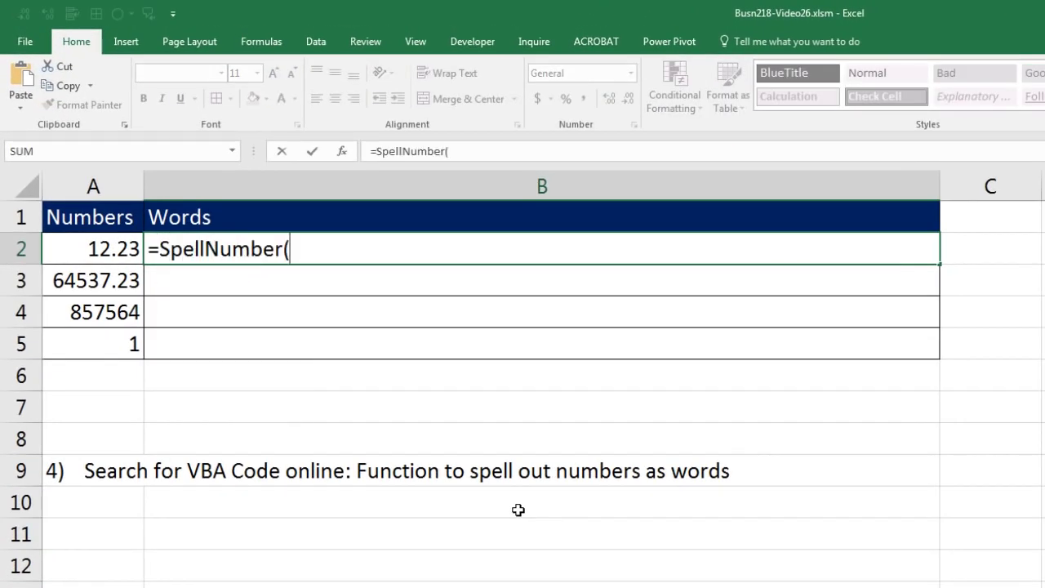
left_click(109, 249)
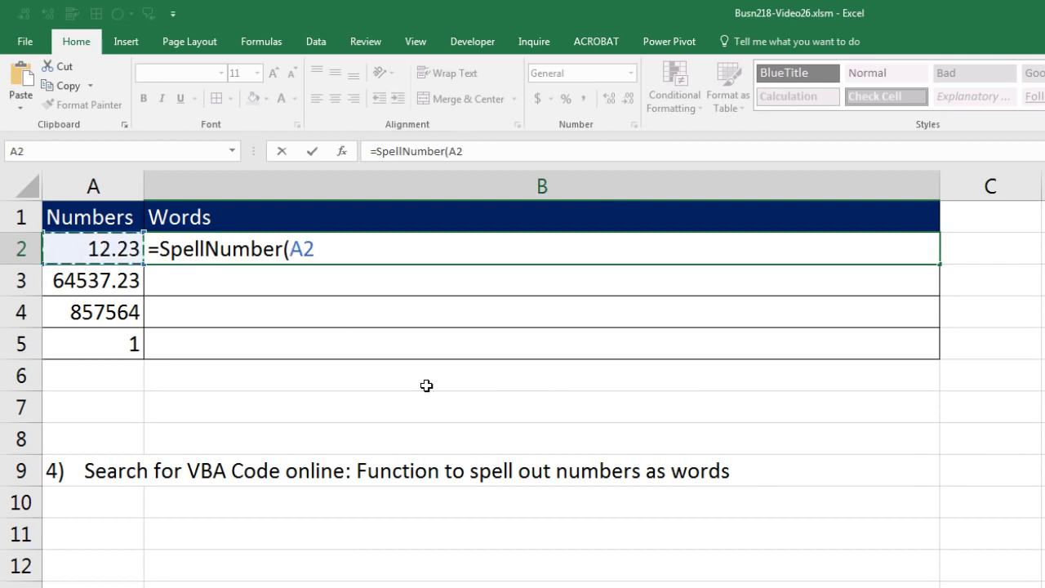
key("ctrl+Return")
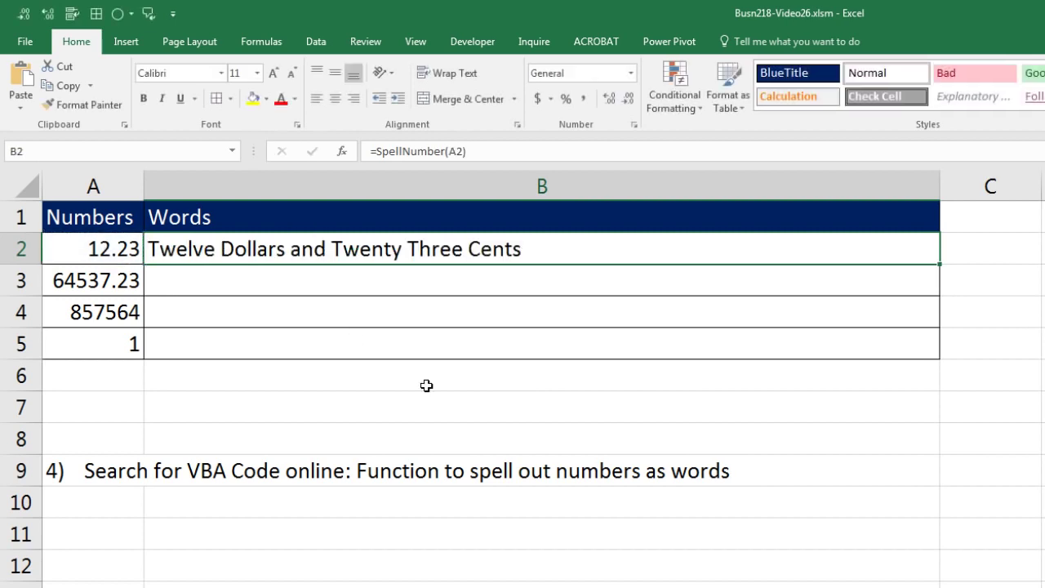
- Fill the SpellNumber formula down the Words column to B5 and check the copied formula in B3
double_click(939, 263)
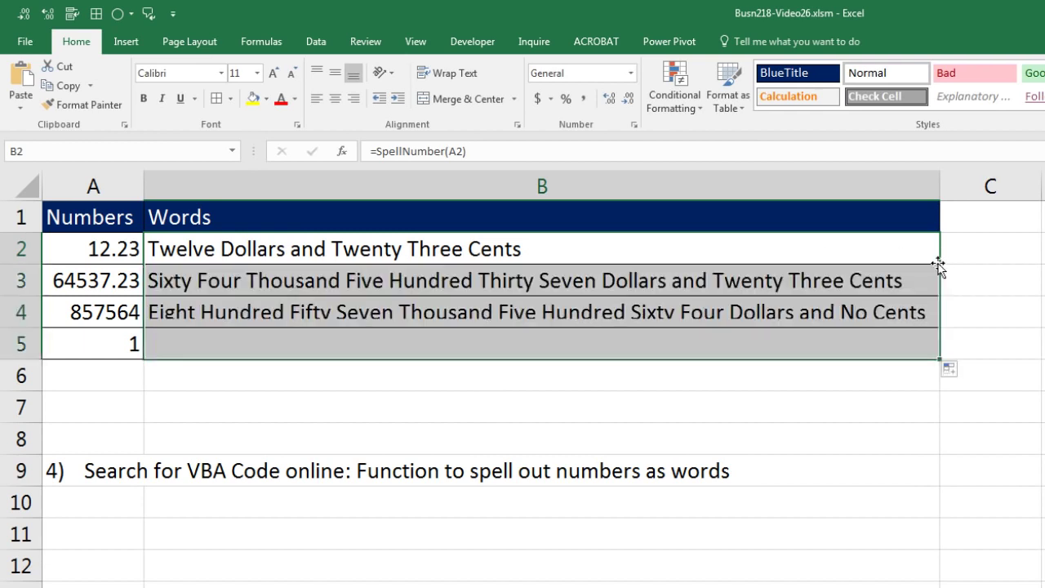
left_click(495, 281)
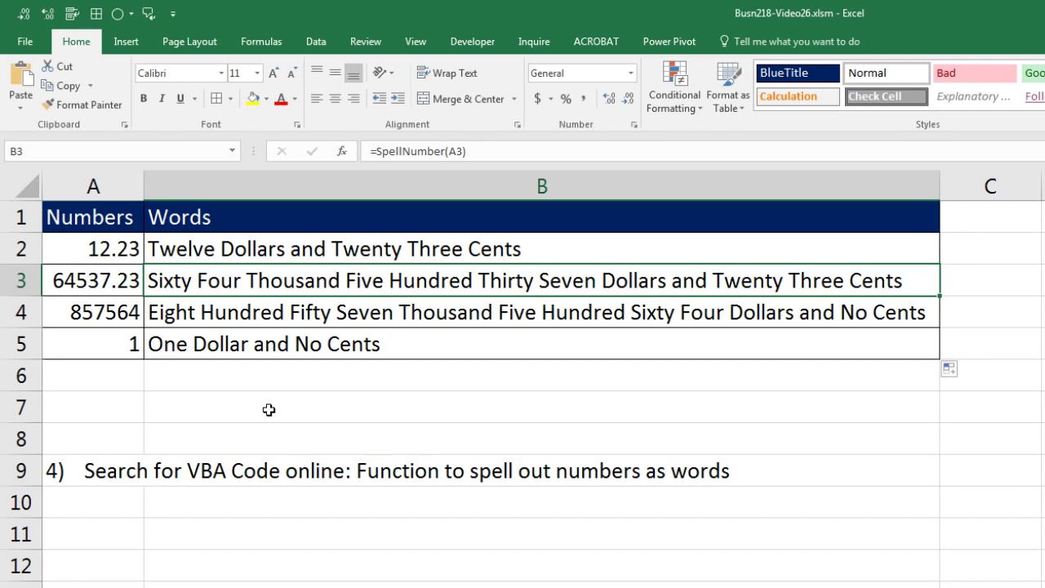
left_click(368, 382)
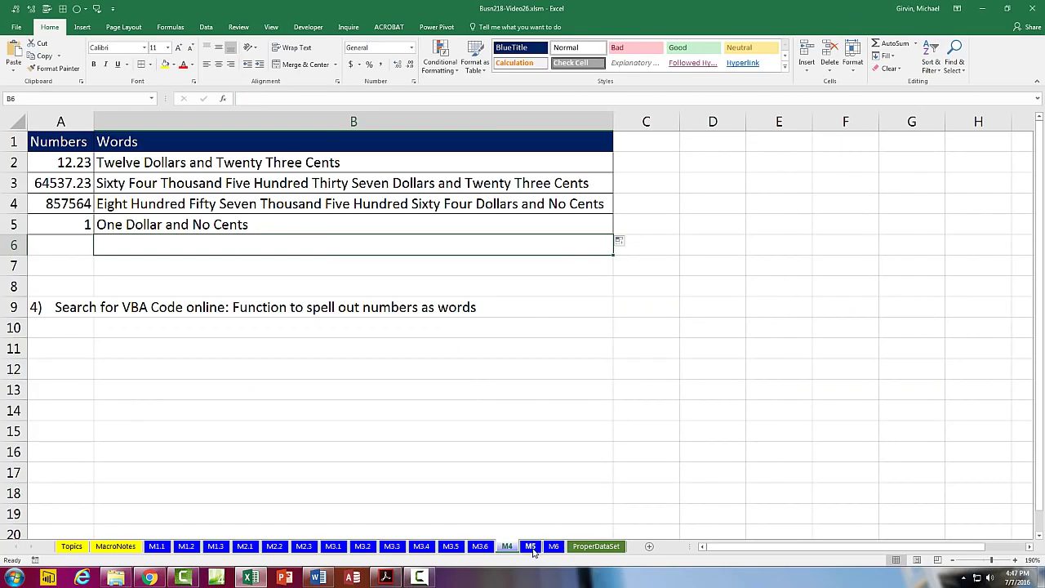
- Go to sheet M5, review the Add and Color cells, and open the AbleBits article on counting and summing cells by color in Chrome
left_click(531, 546)
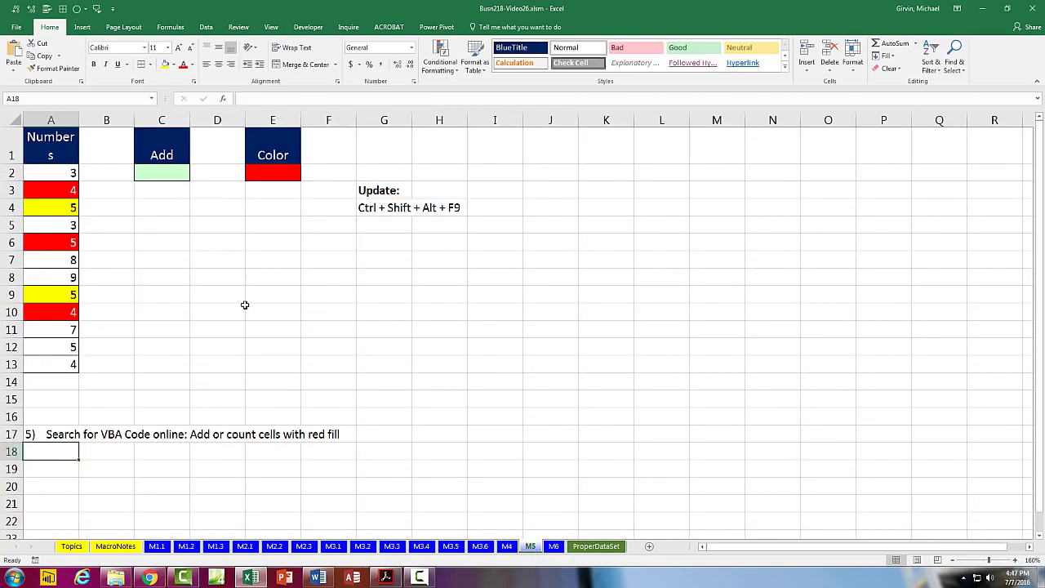
left_click(166, 172)
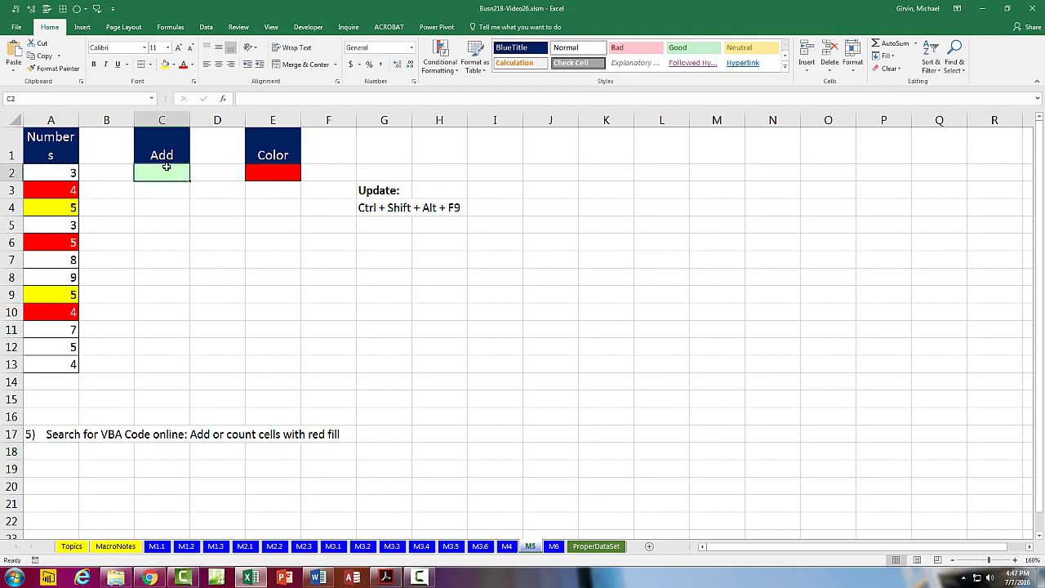
left_click(251, 172)
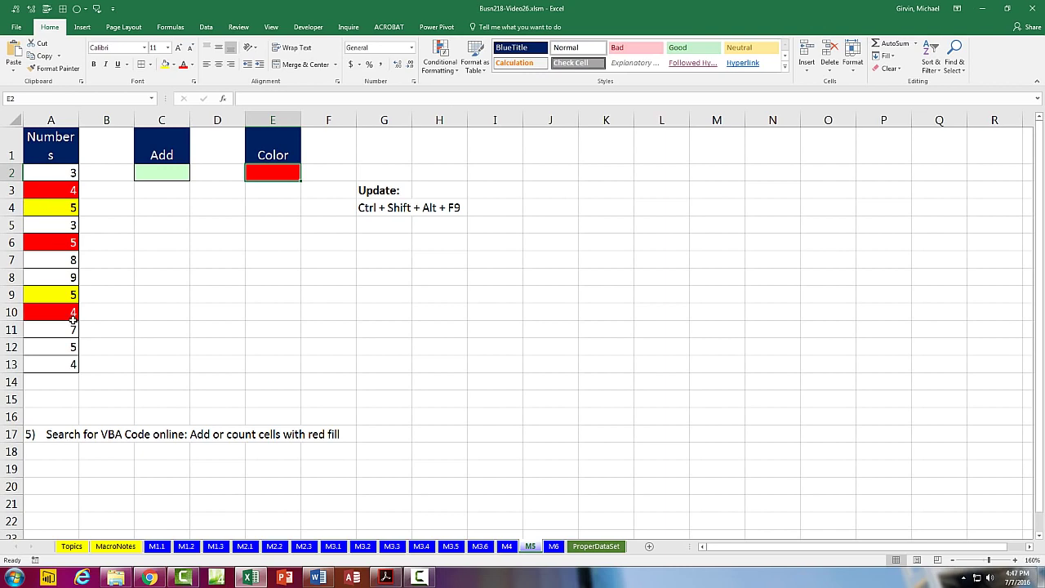
left_click(164, 167)
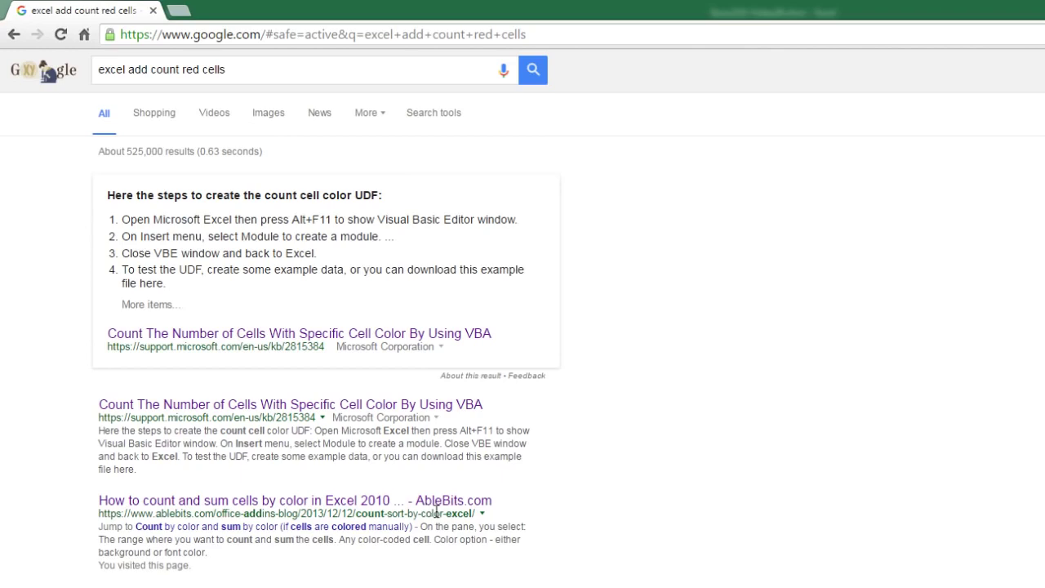
left_click(287, 504)
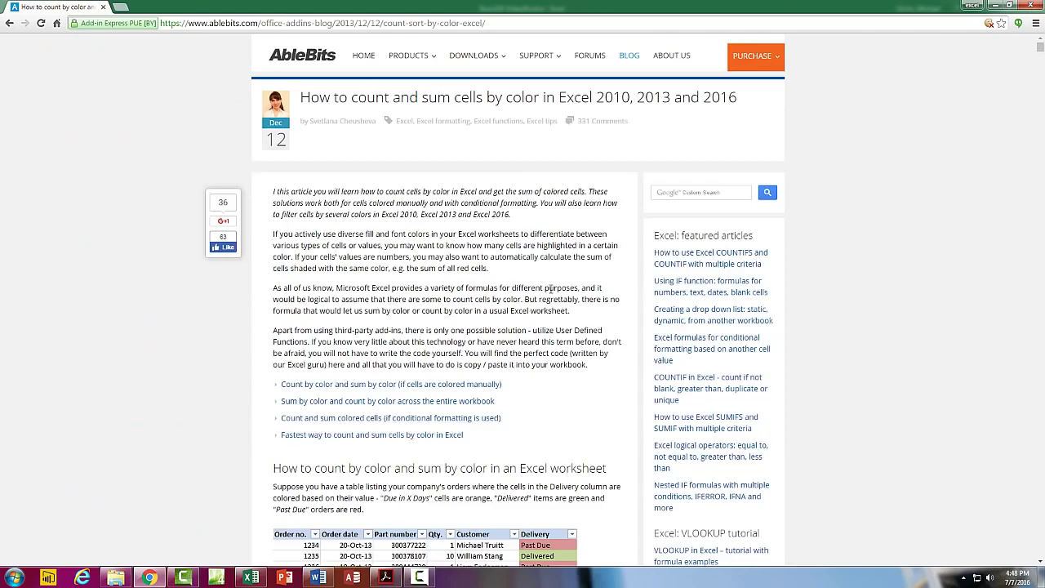
- Copy the article's entire VBA code for color functions and review its CountCellsByColor and SumCellsByColor usage examples
scroll(551, 287, "down", 5)
scroll(529, 228, "down", 3)
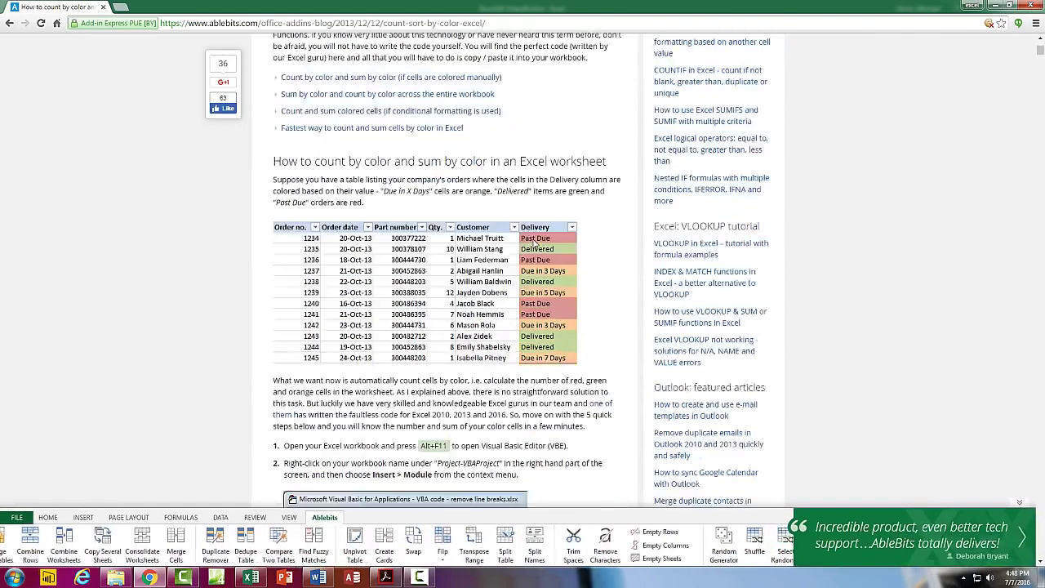
scroll(529, 228, "down", 5)
left_click_drag(287, 207, 353, 242)
key("ctrl+c")
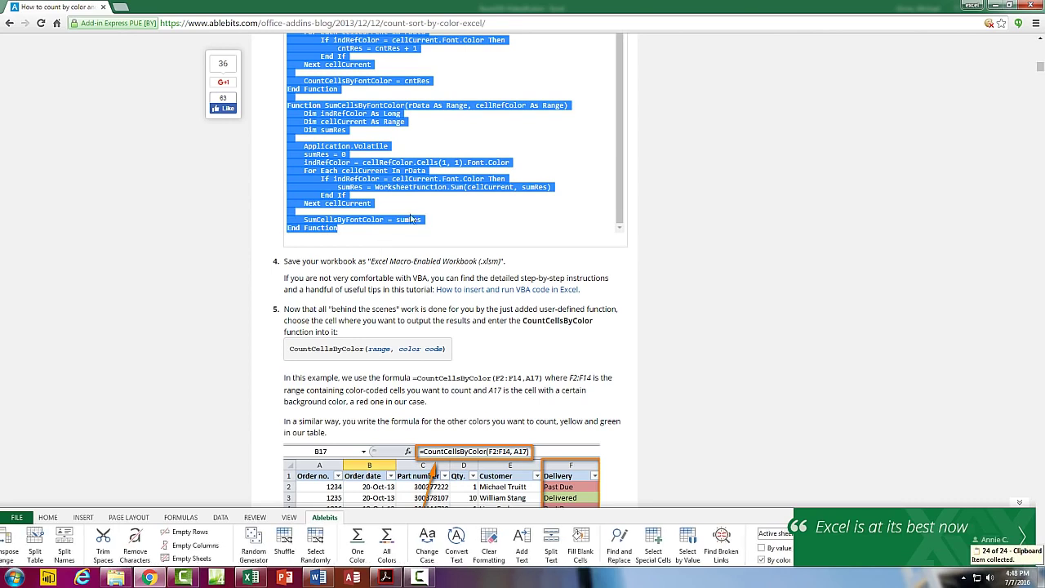
scroll(490, 327, "down", 2)
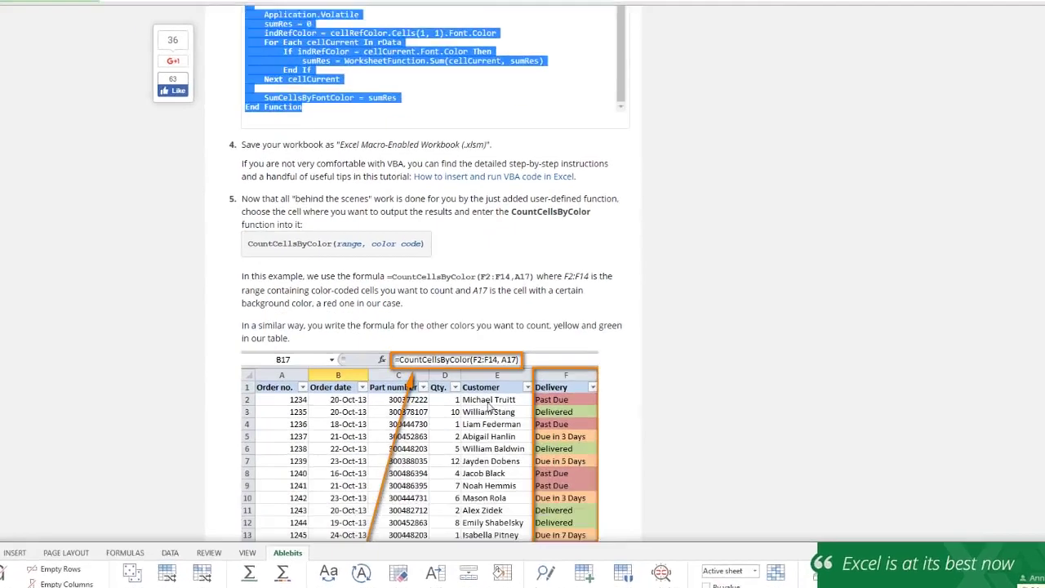
scroll(488, 406, "down", 2)
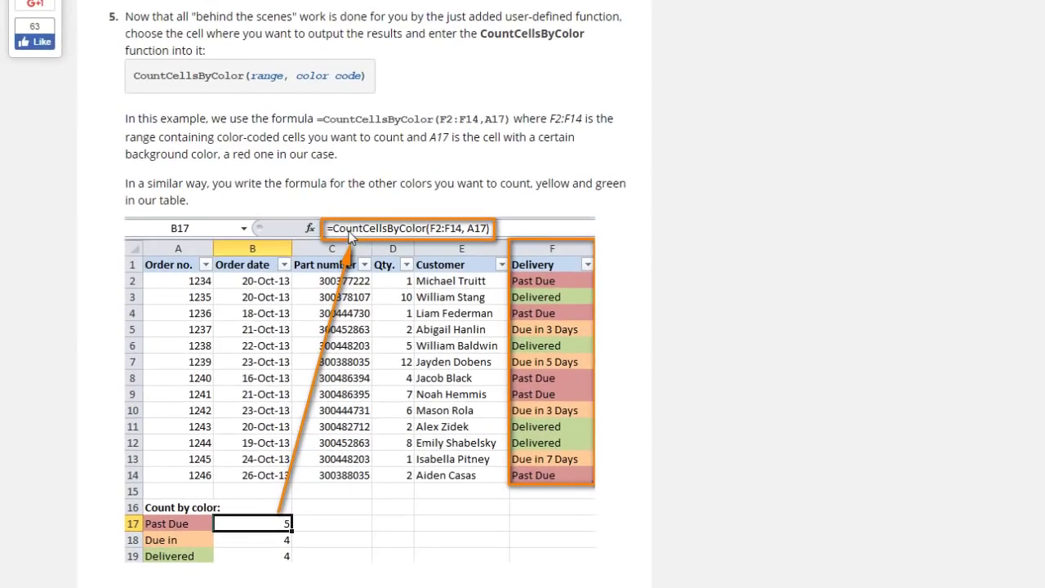
scroll(412, 231, "down", 6)
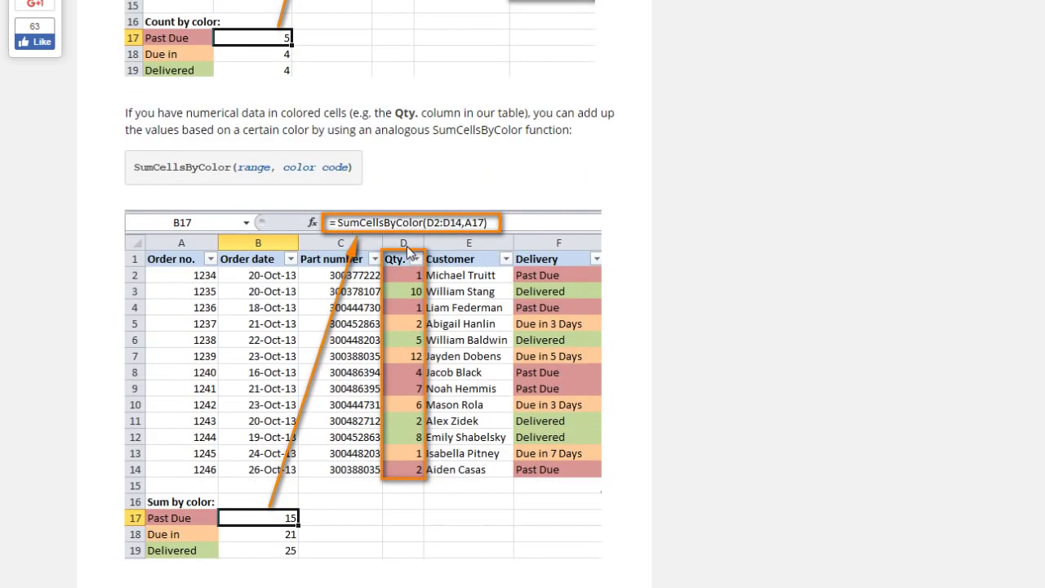
- Switch back to Excel, insert a new module in the Busn218-Video26.xlsm VBA project, and paste the copied color-function code into it
key("alt+Tab")
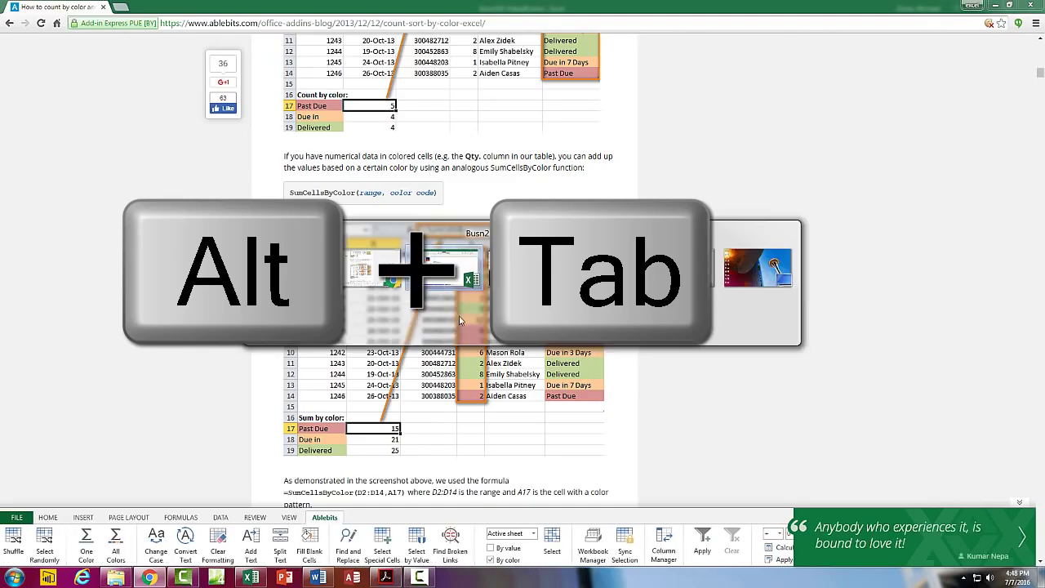
key("alt+F11")
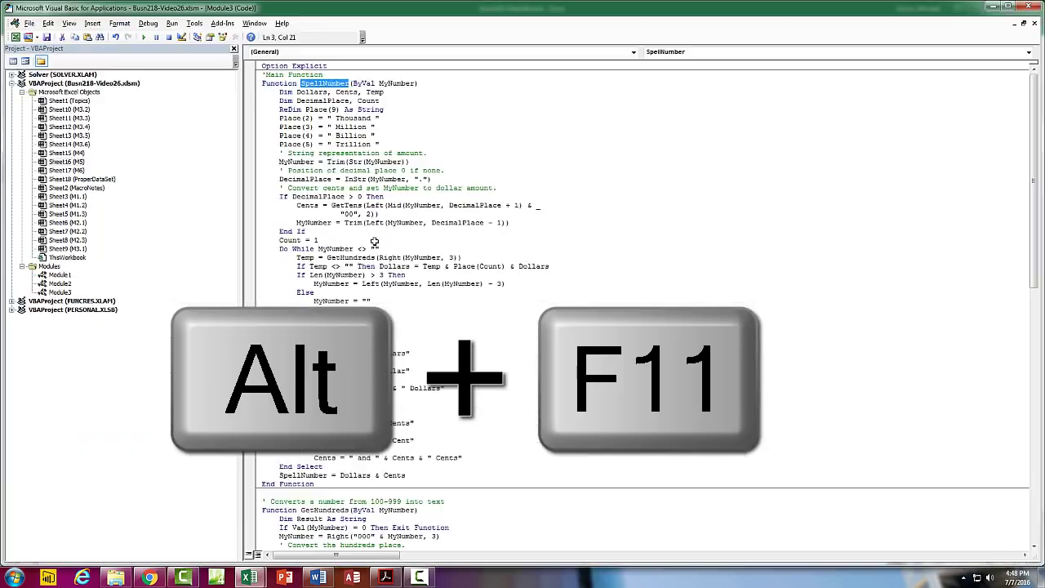
left_click(92, 22)
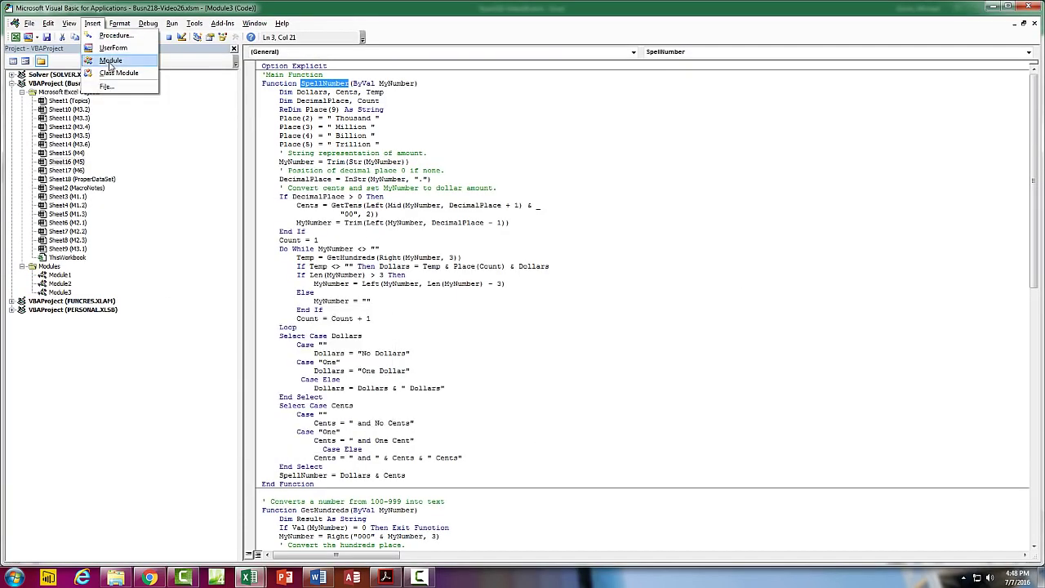
left_click(111, 61)
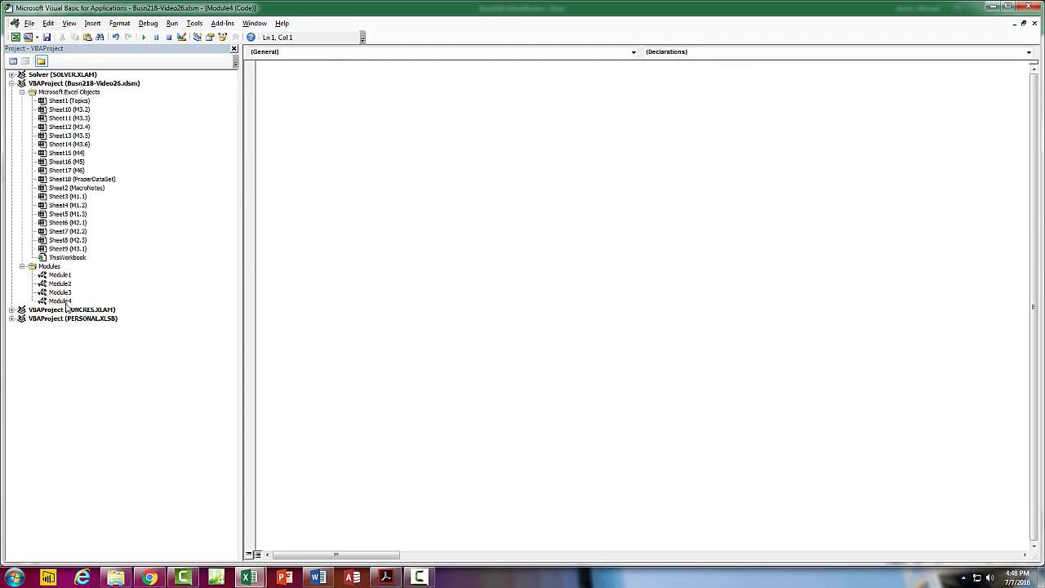
key("ctrl+v")
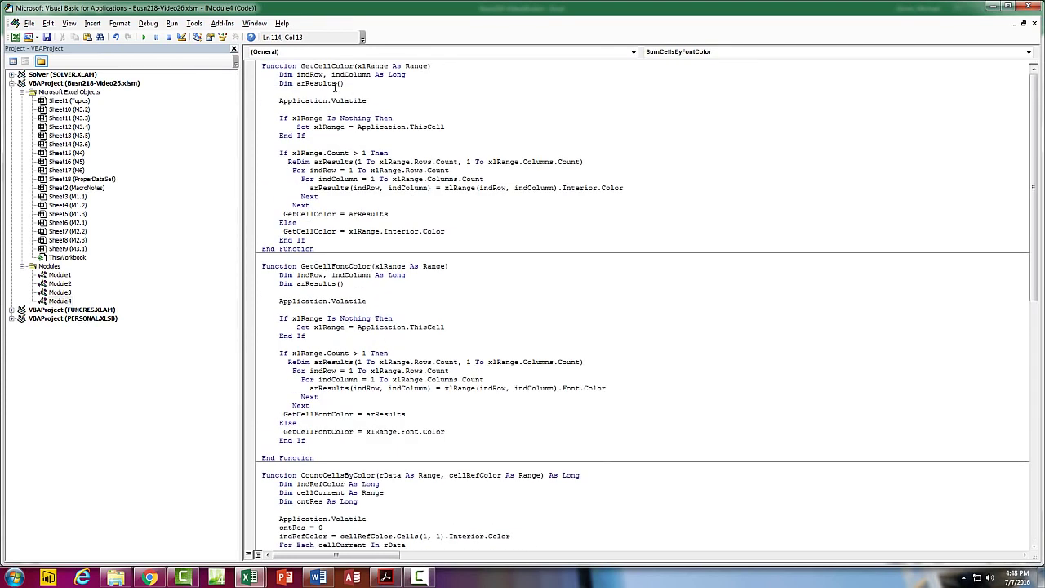
- Review the pasted CountCellsByColor and SumCellsByColor functions, save the project, and close the VBA editor
scroll(344, 280, "down", 3)
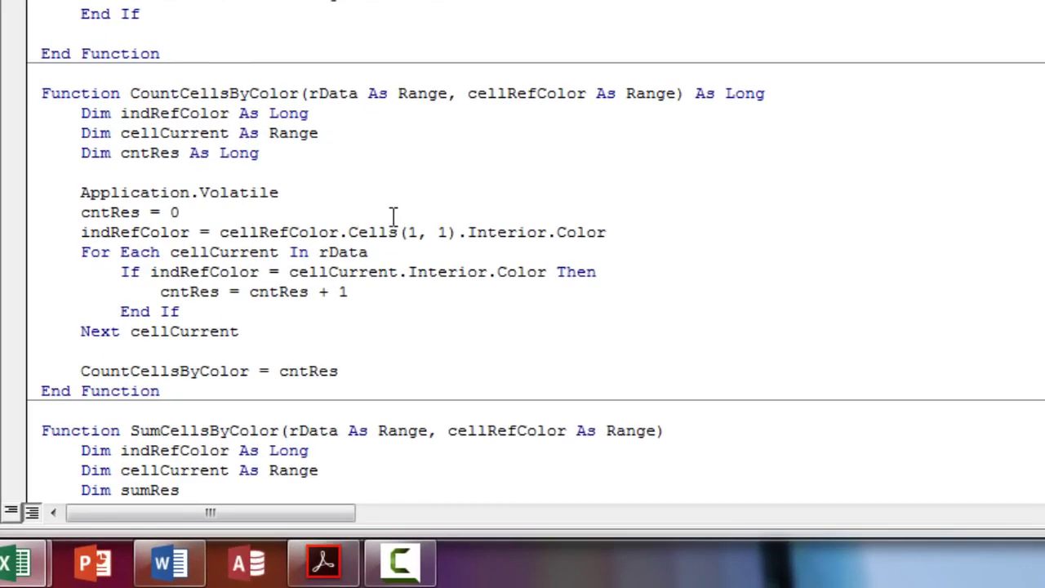
scroll(392, 217, "down", 4)
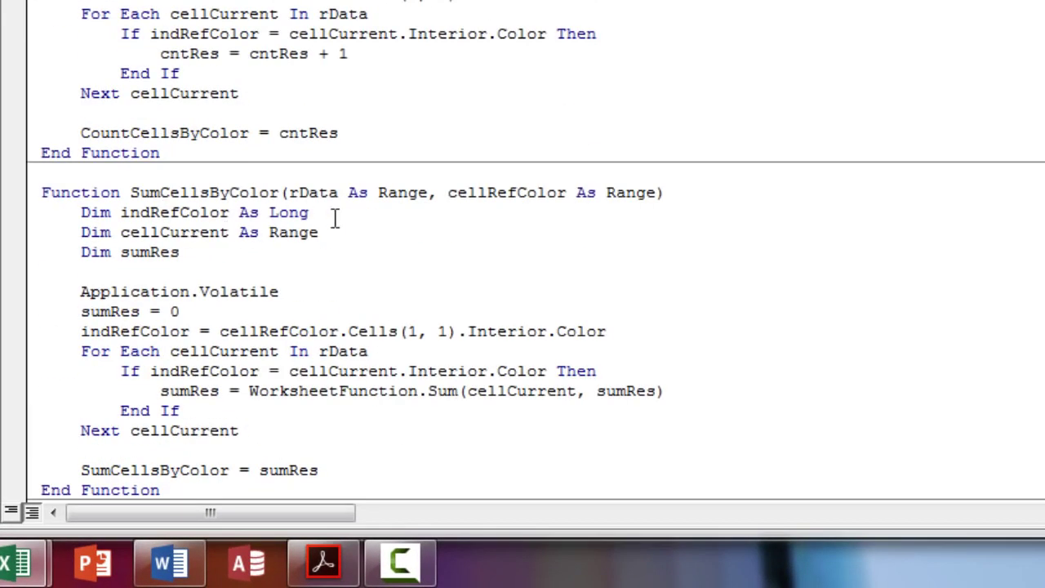
key("ctrl+s")
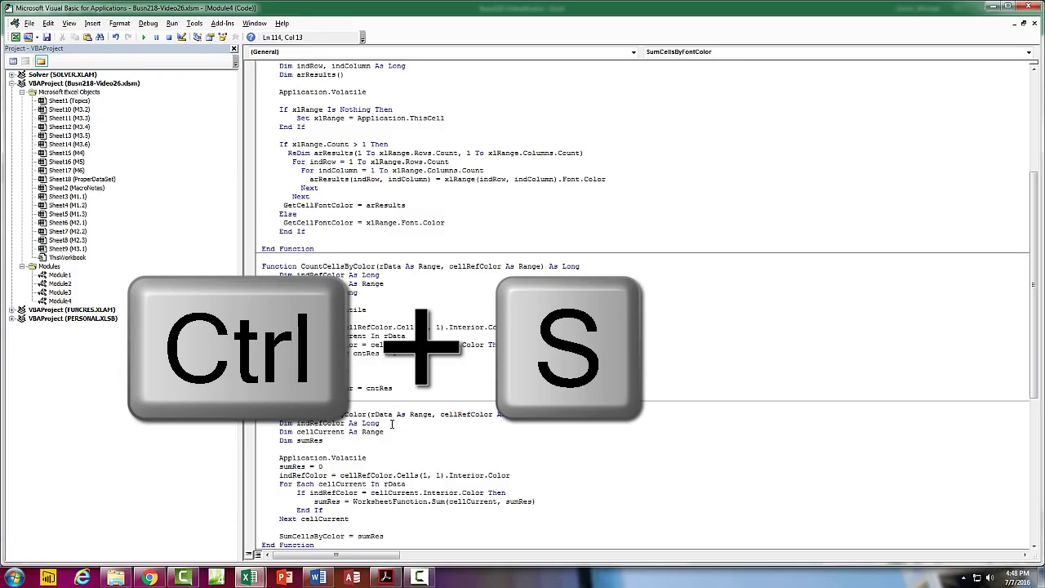
key("alt+F4")
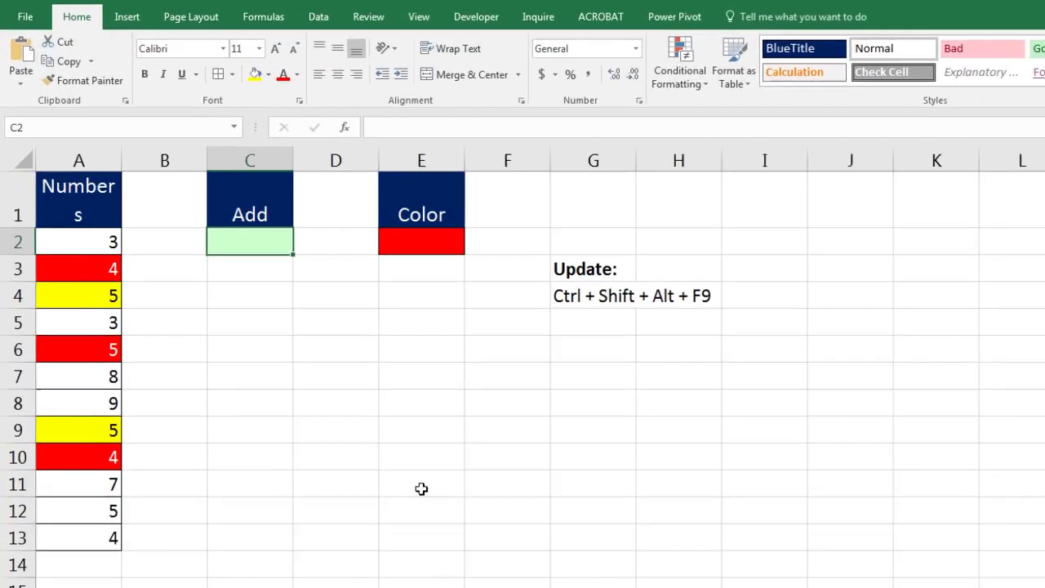
- Enter the formula =CountCellsByColor(A2:A13,E2) in cell C2 of sheet M5
type("=count")
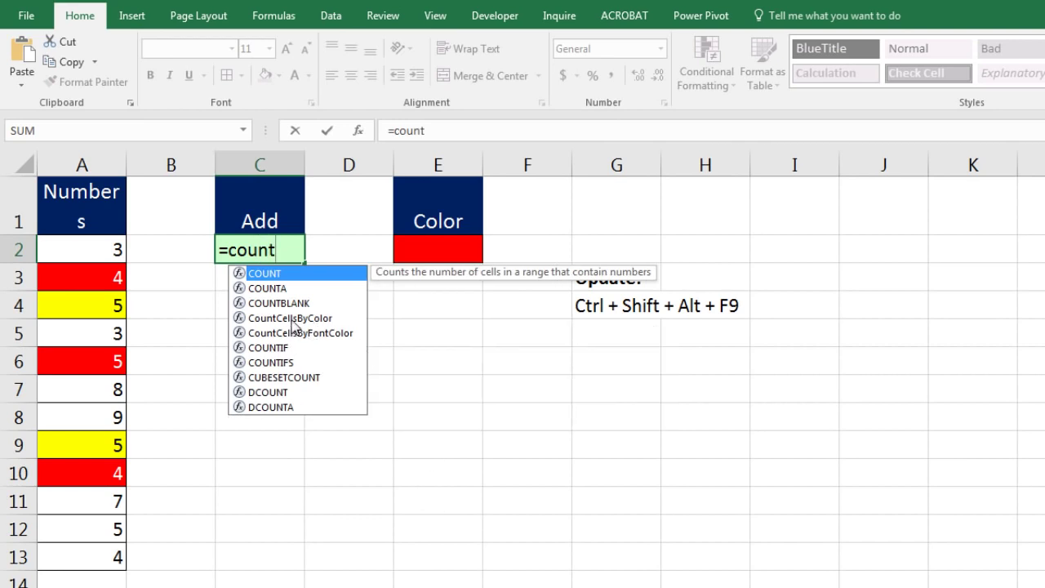
double_click(291, 319)
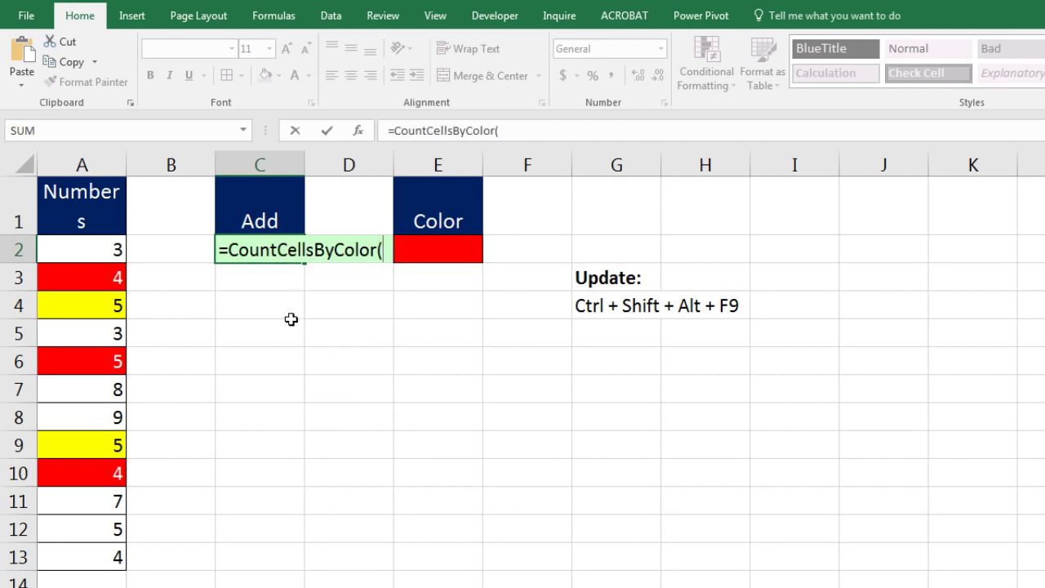
left_click(103, 247)
left_click_drag(103, 320, 97, 558)
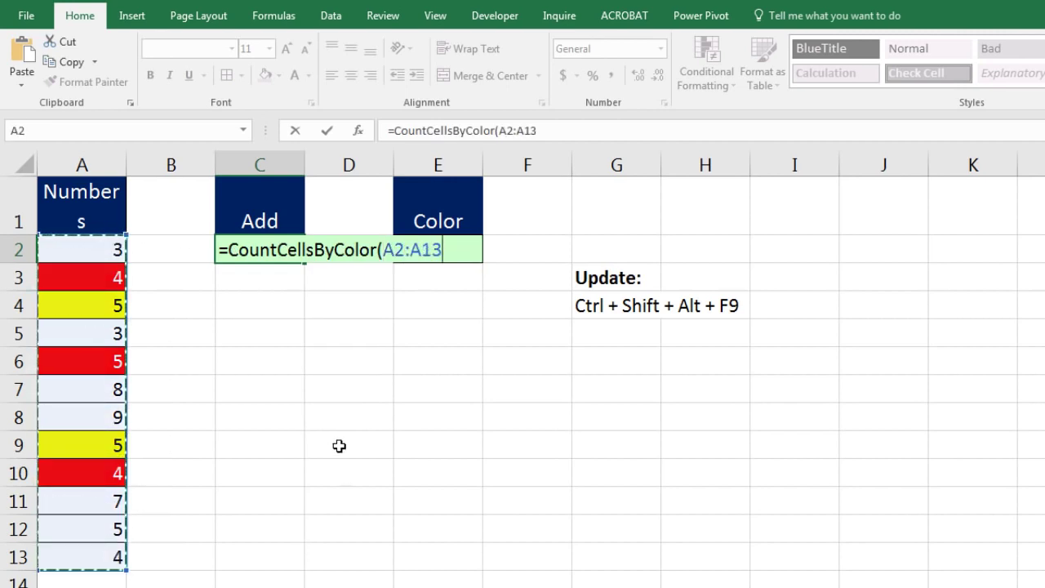
type(",")
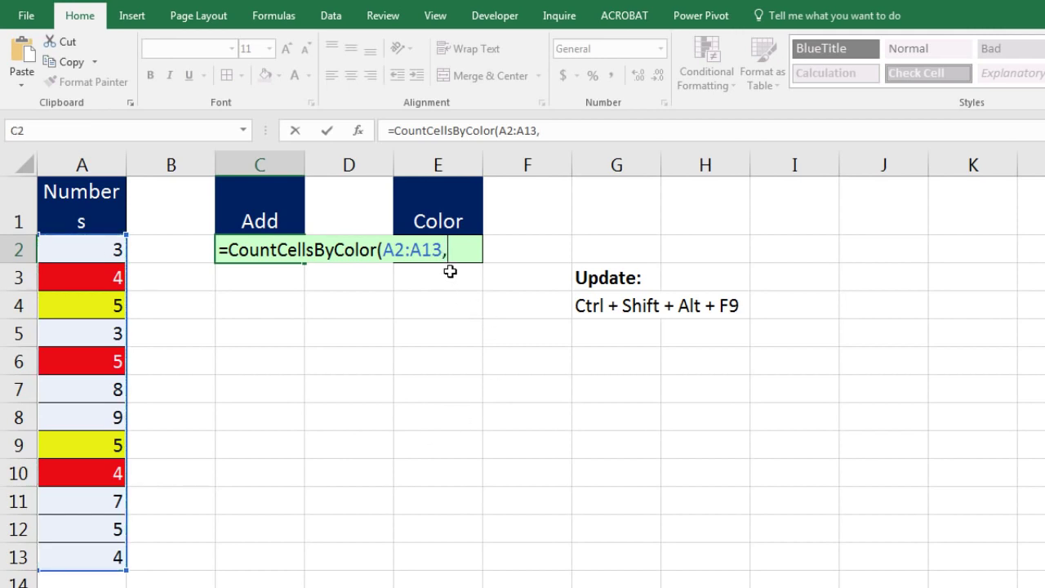
left_click(448, 216)
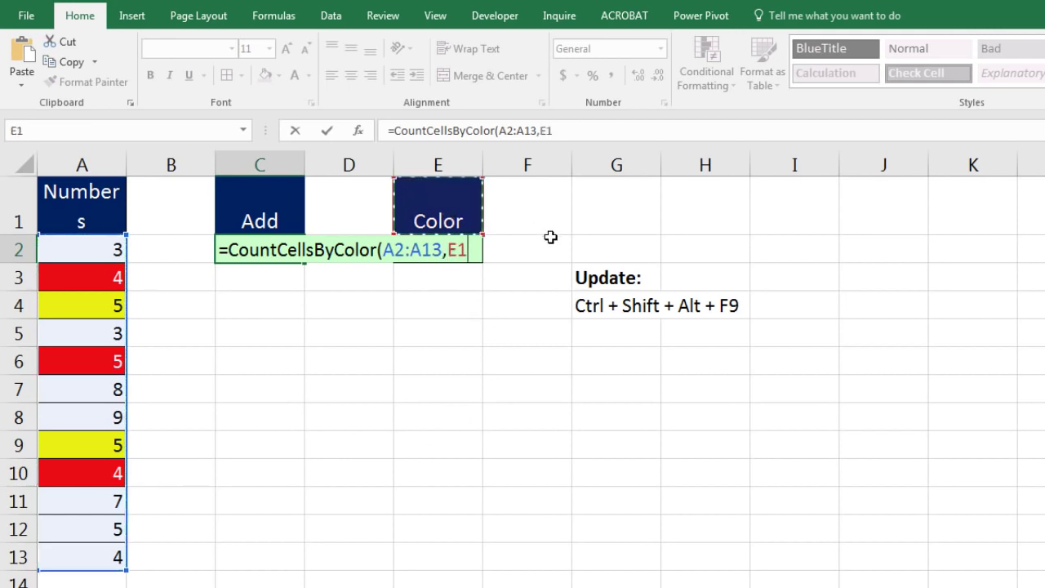
key("Down")
key("Return")
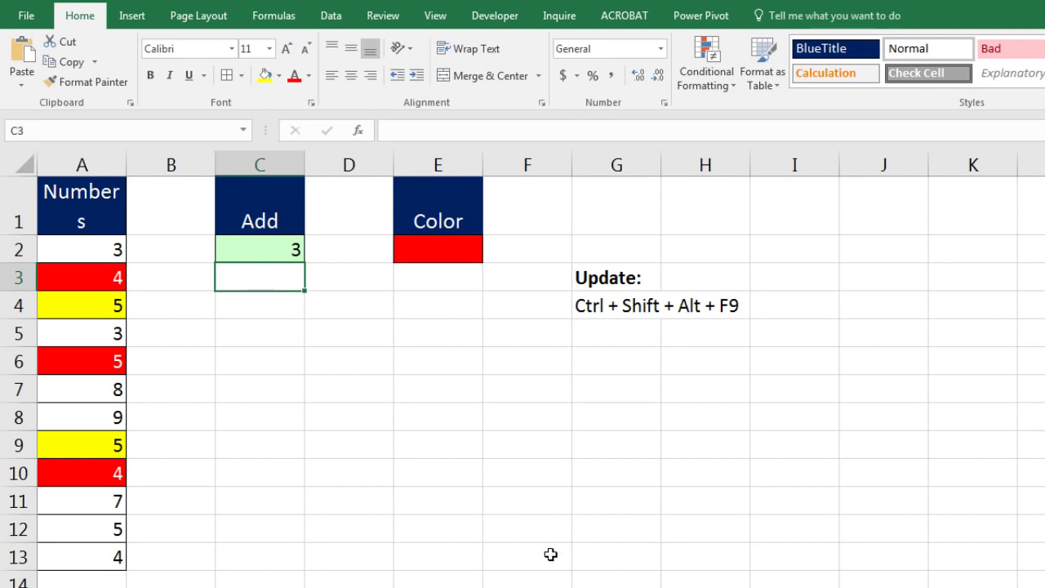
- Enter the formula =SumCellsByColor(A2:A13,E2) in cell C3
type("=sum")
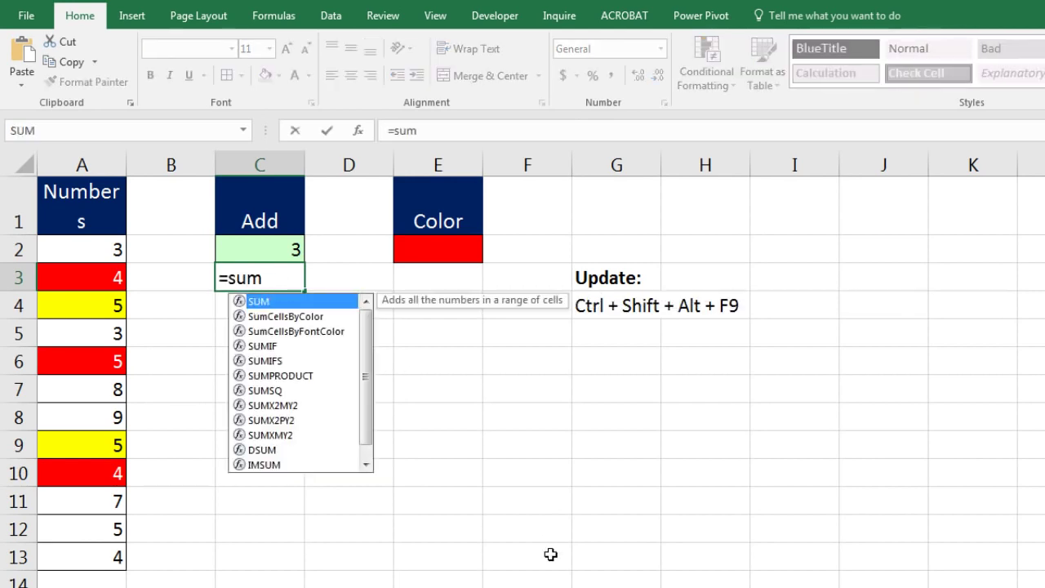
key("Down")
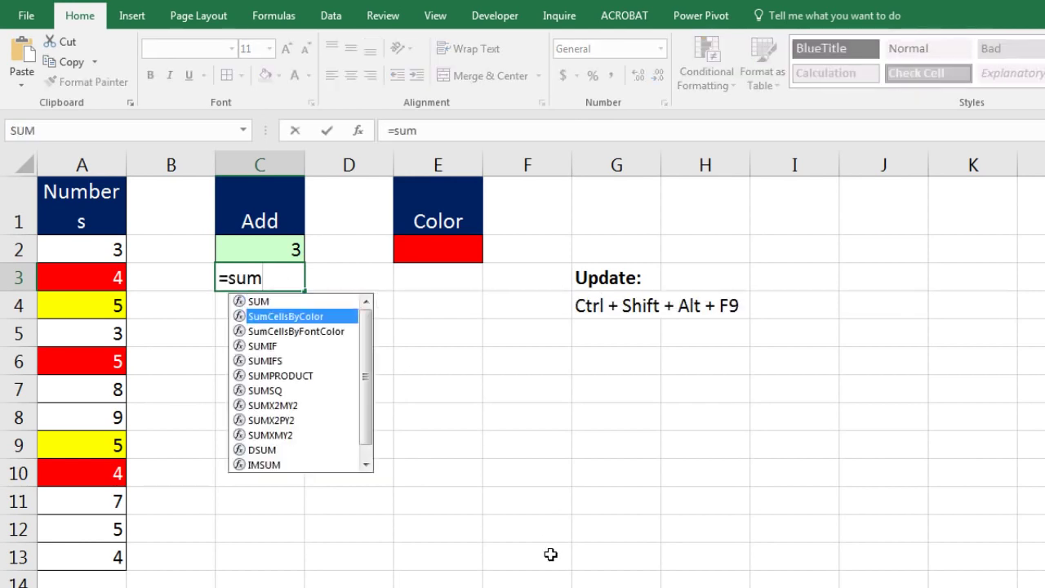
key("Tab")
left_click_drag(98, 247, 100, 548)
type(",")
left_click(444, 240)
type(")")
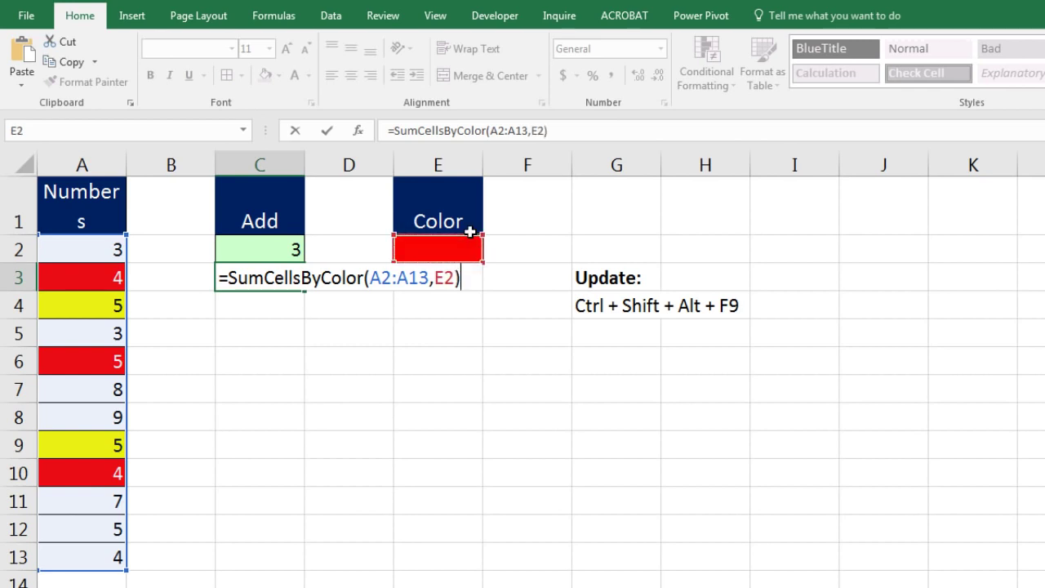
key("Return")
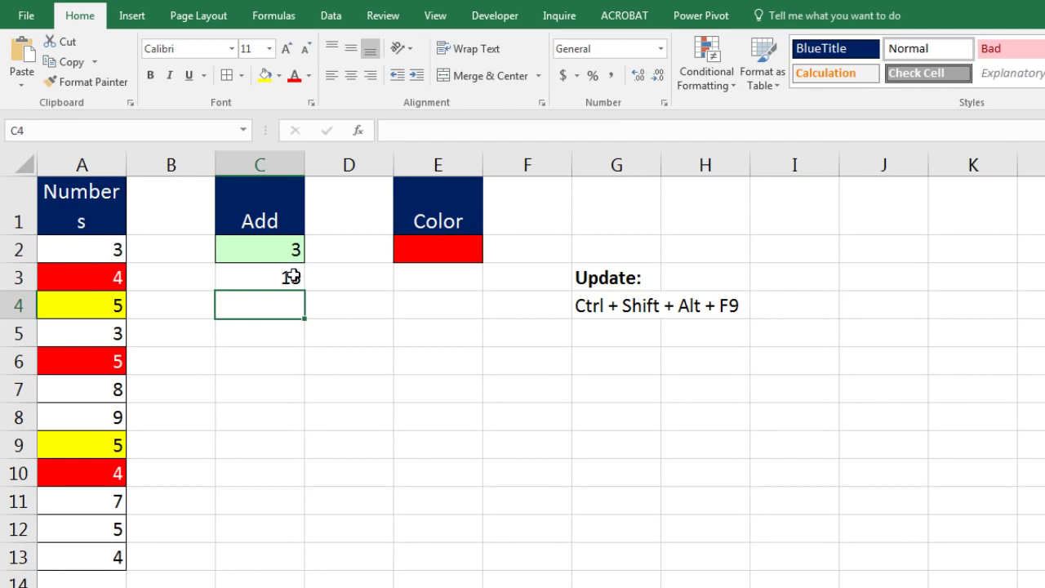
- Change the fill of Color cell E2 to yellow and force a full recalculation of the color formulas
left_click(403, 244)
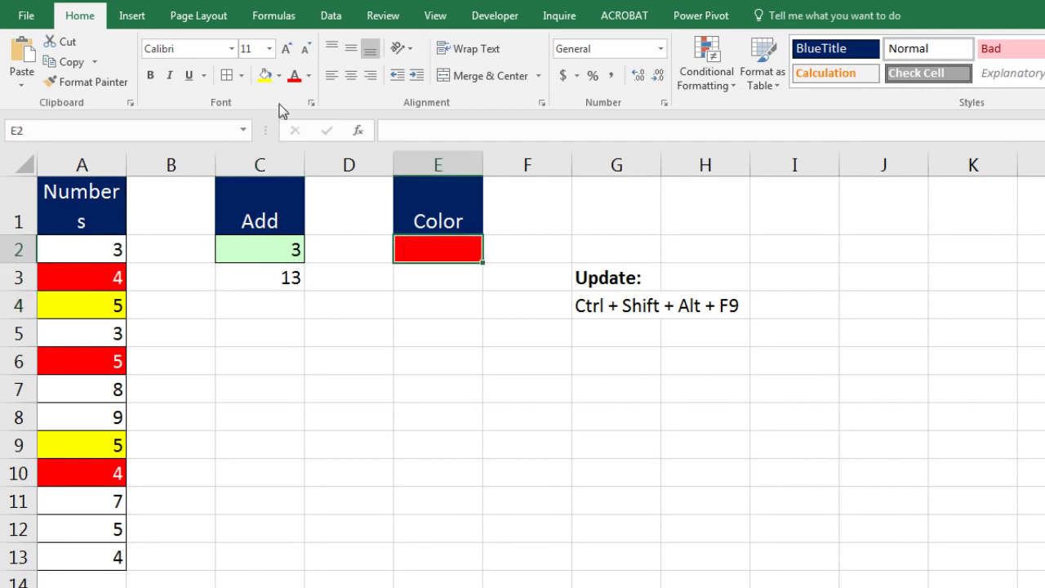
left_click(264, 75)
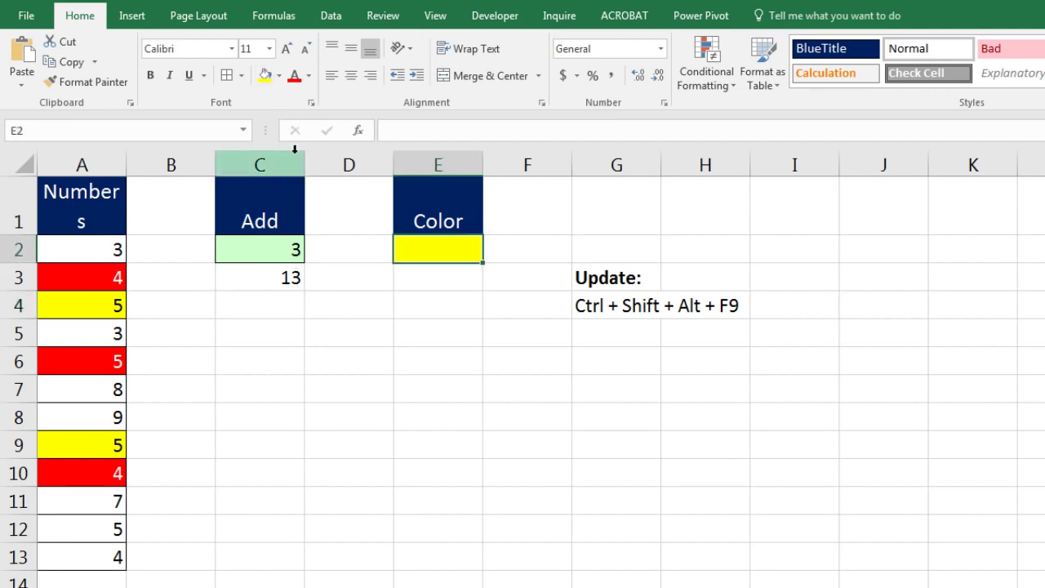
left_click(291, 21)
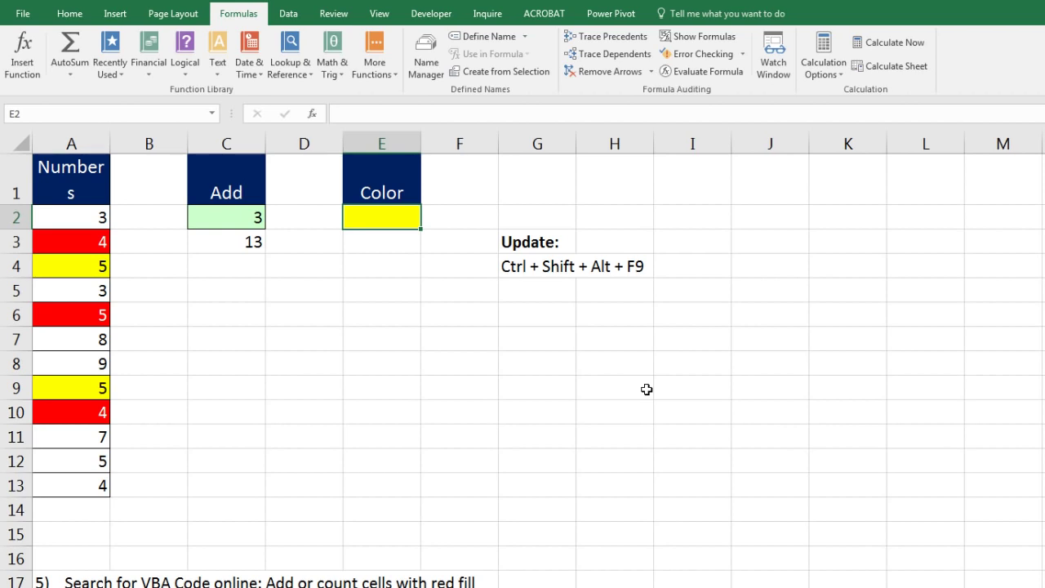
key("ctrl+shift+alt+F9")
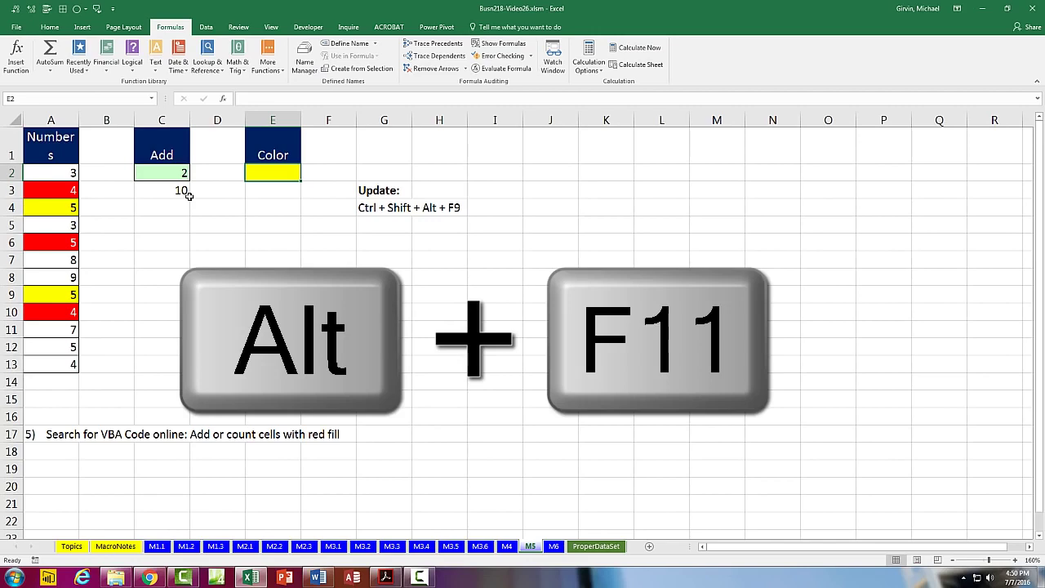
- Reopen the VBA editor, review the option for inserting a module, and return to sheet M5 without adding one
key("alt+F11")
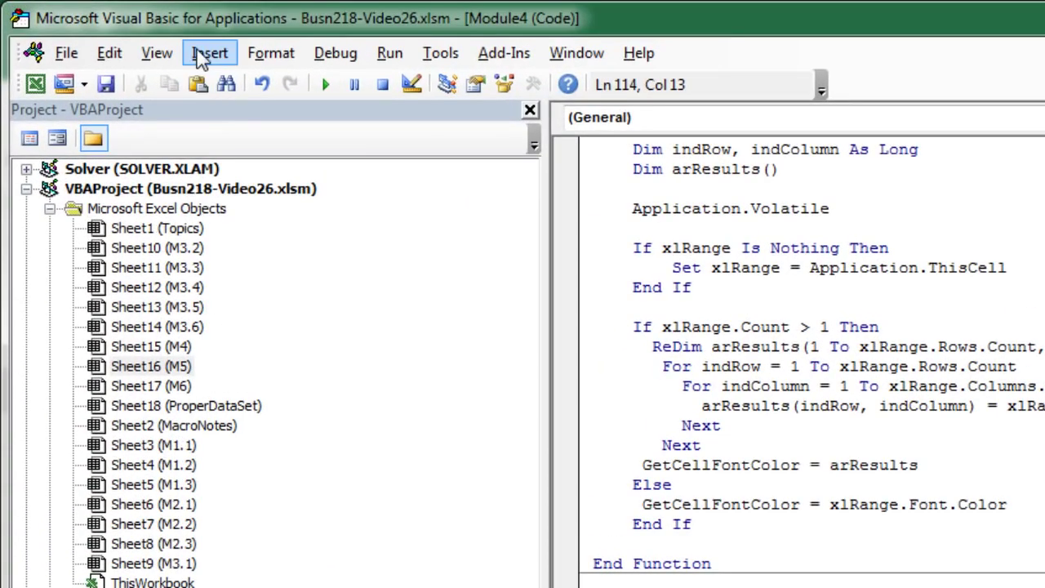
left_click(199, 54)
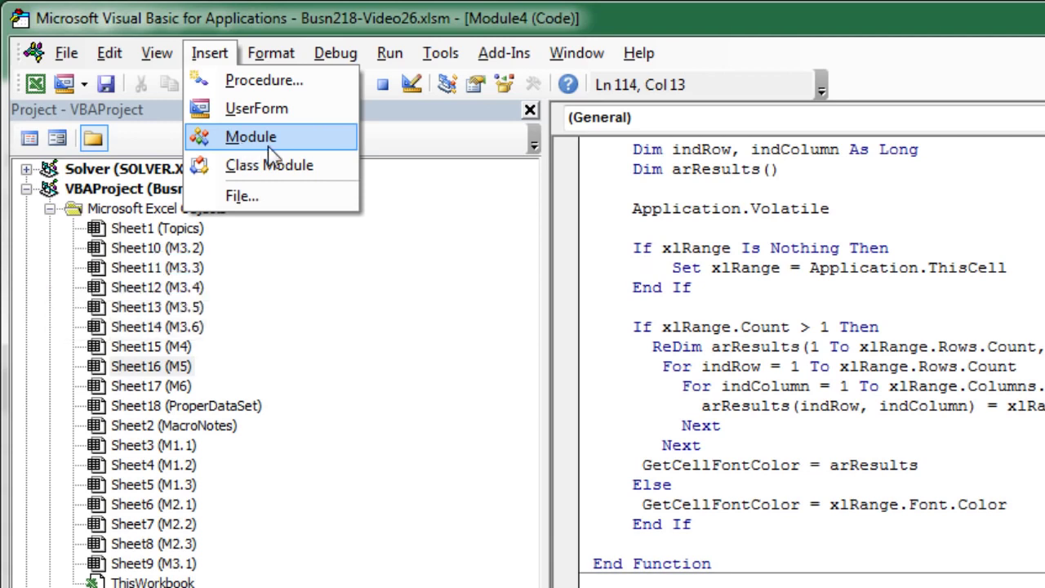
key("Escape")
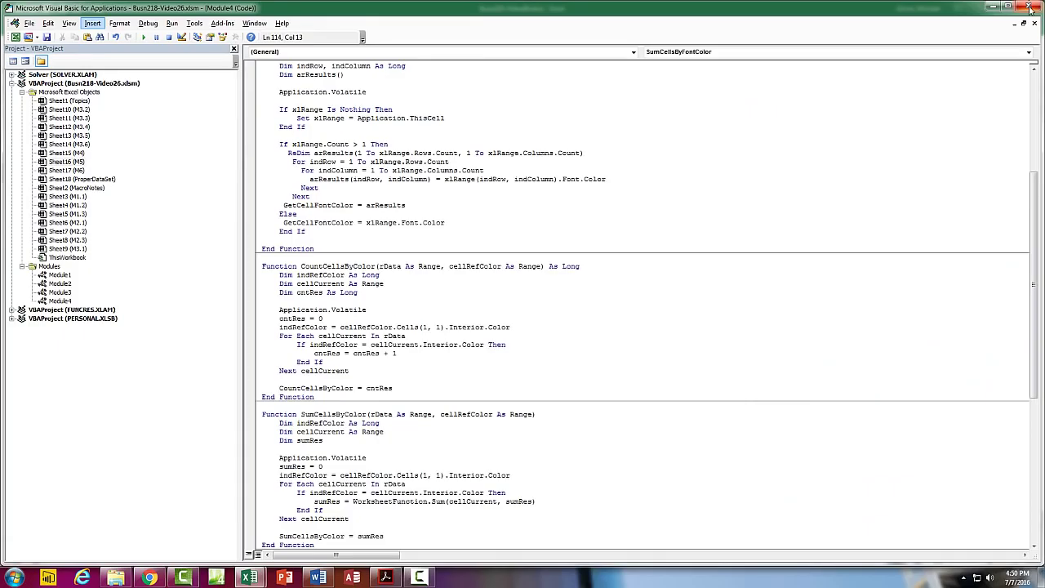
key("alt+F11")
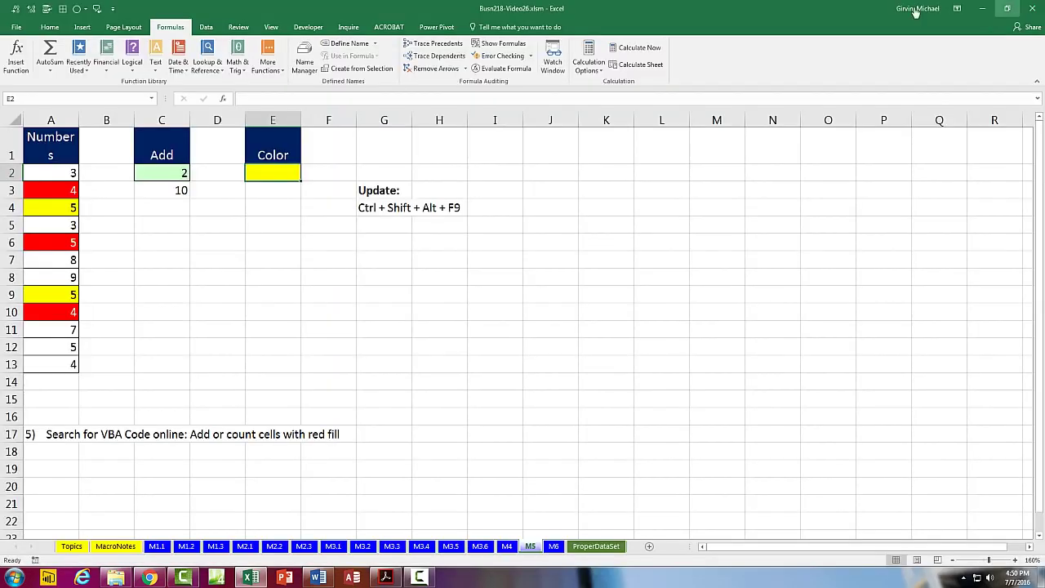
- Compare the blank entry row on sheet M6 with the existing record and next empty row on ProperDataSet, and return to M6
left_click(554, 546)
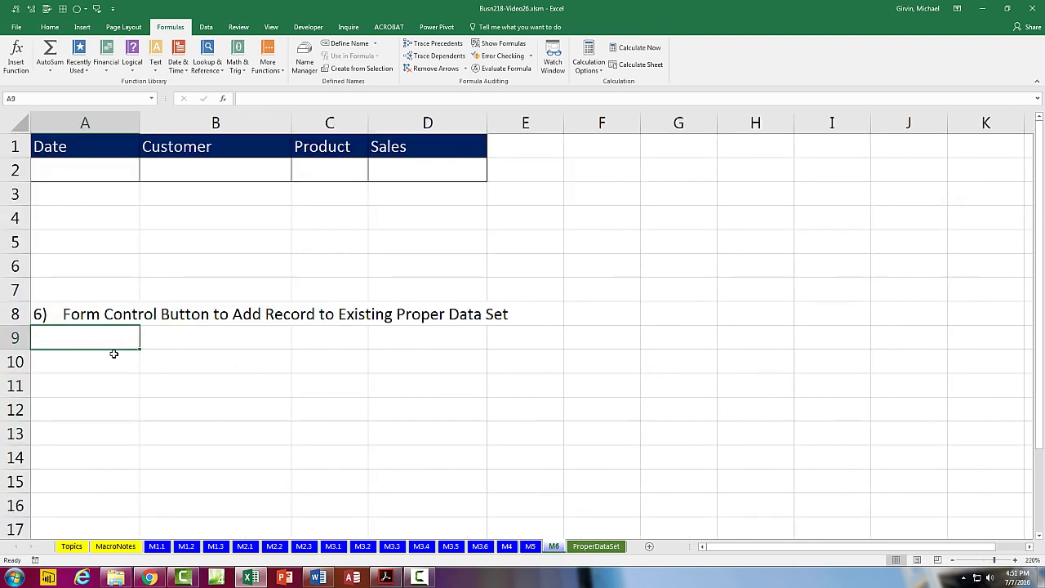
left_click_drag(60, 169, 431, 172)
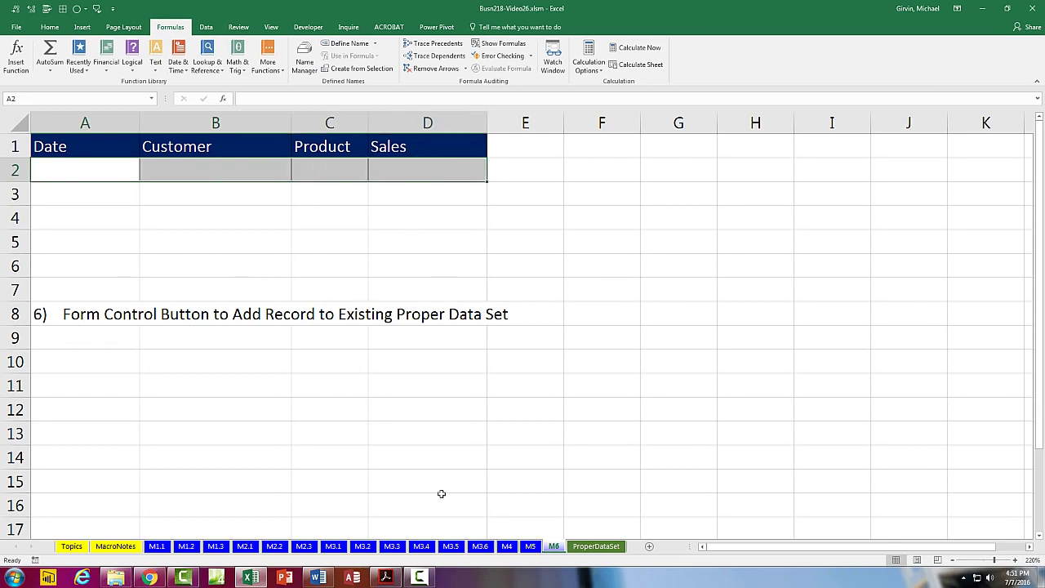
left_click(597, 547)
left_click_drag(82, 200, 460, 205)
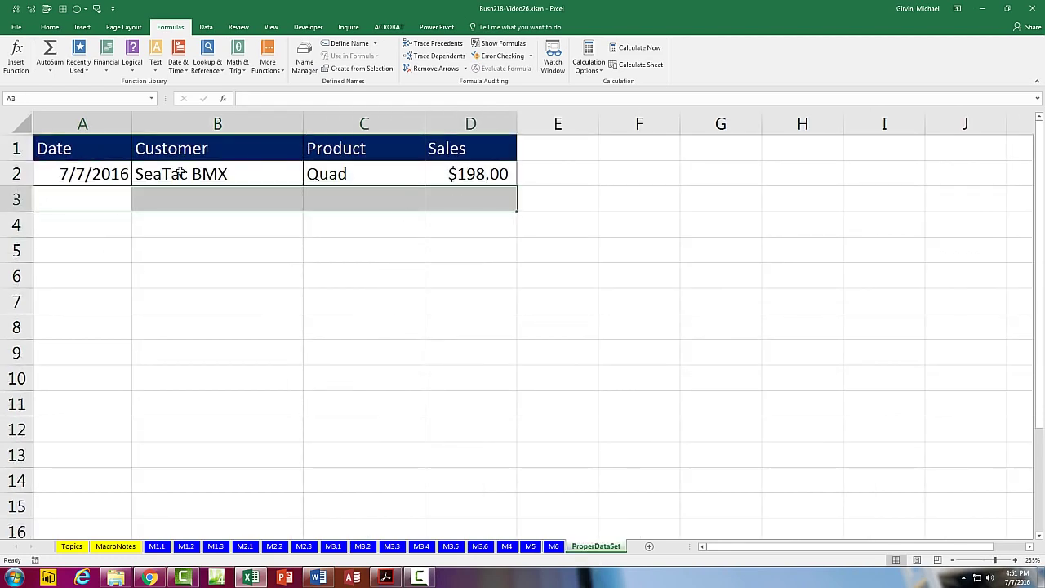
left_click_drag(111, 178, 458, 167)
left_click(103, 205)
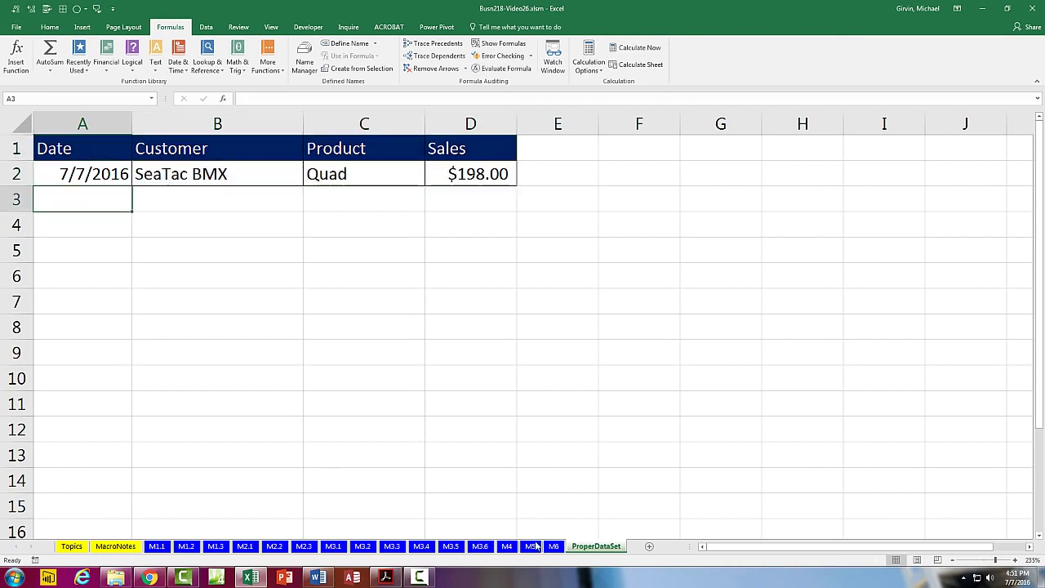
left_click(554, 546)
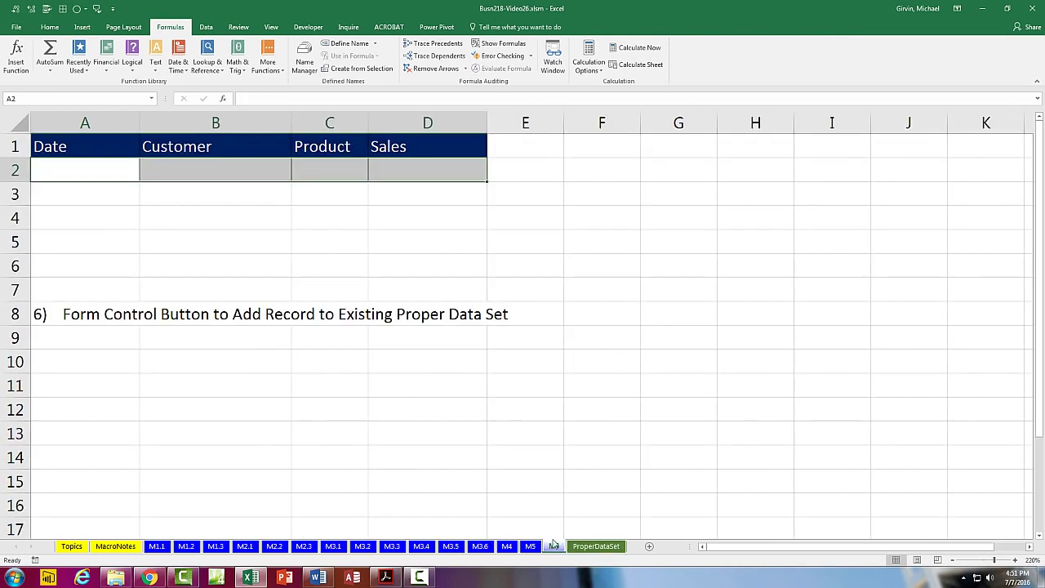
- Enter a record in row 2 of sheet M6 with today's date, customer Sumner APP, product Sunset, and sales 158.26
left_click(107, 174)
key("ctrl+semicolon")
key("Tab")
type("Sumner APP")
key("Tab")
type("Sunset")
key("Tab")
type("158.26")
key("ctrl+Return")
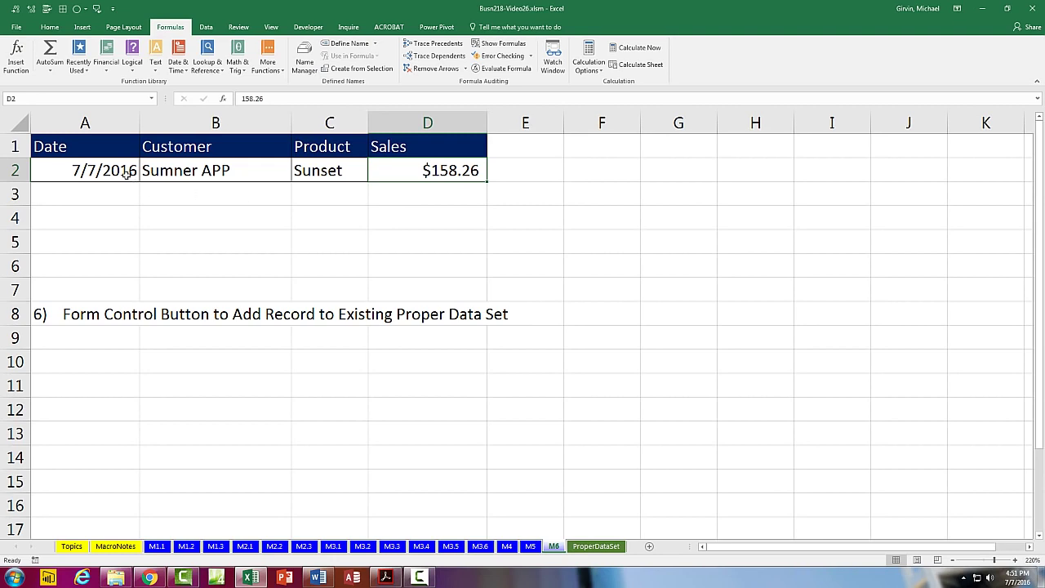
- Review the record in A2:D2 on sheet M6 and header cell A1 on ProperDataSet, and return to M6
left_click_drag(53, 173, 411, 172)
left_click(596, 545)
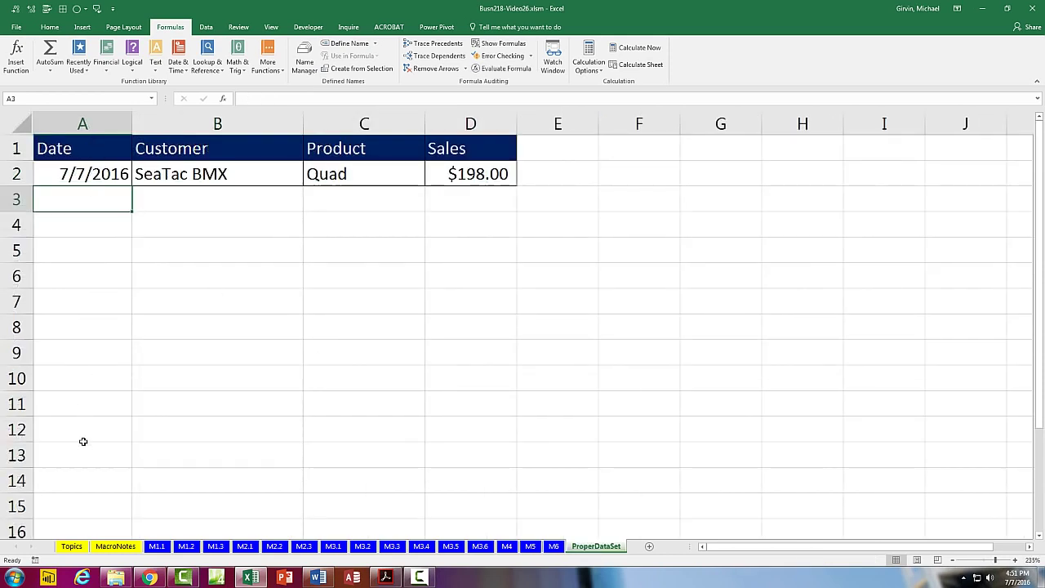
left_click(91, 148)
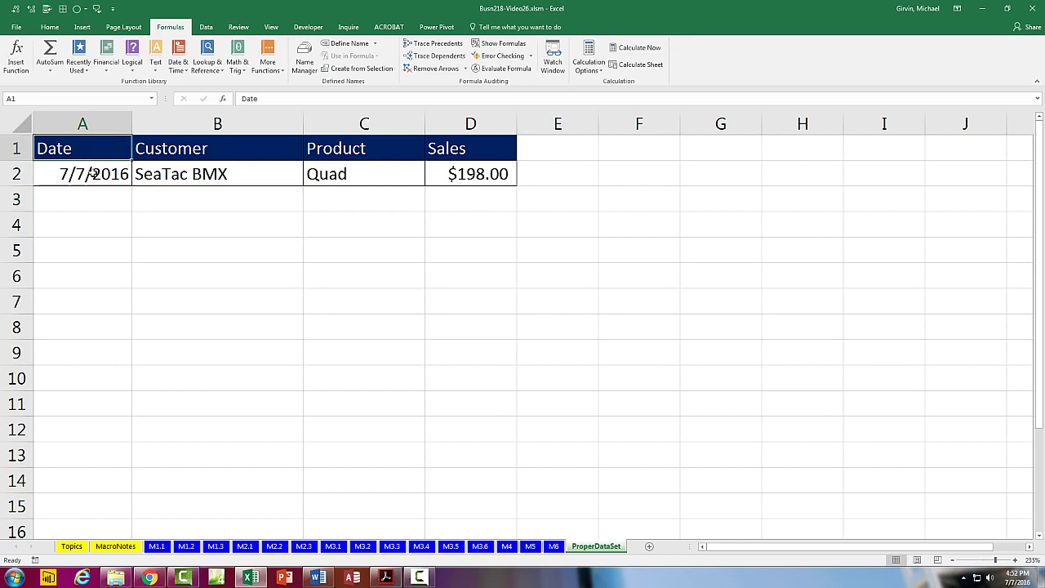
left_click(324, 31)
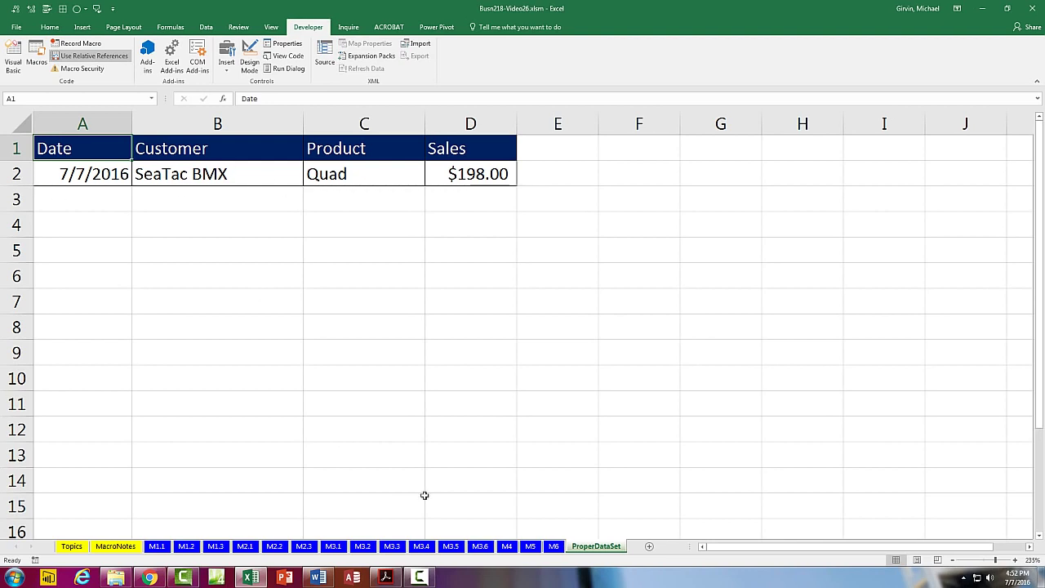
left_click(553, 546)
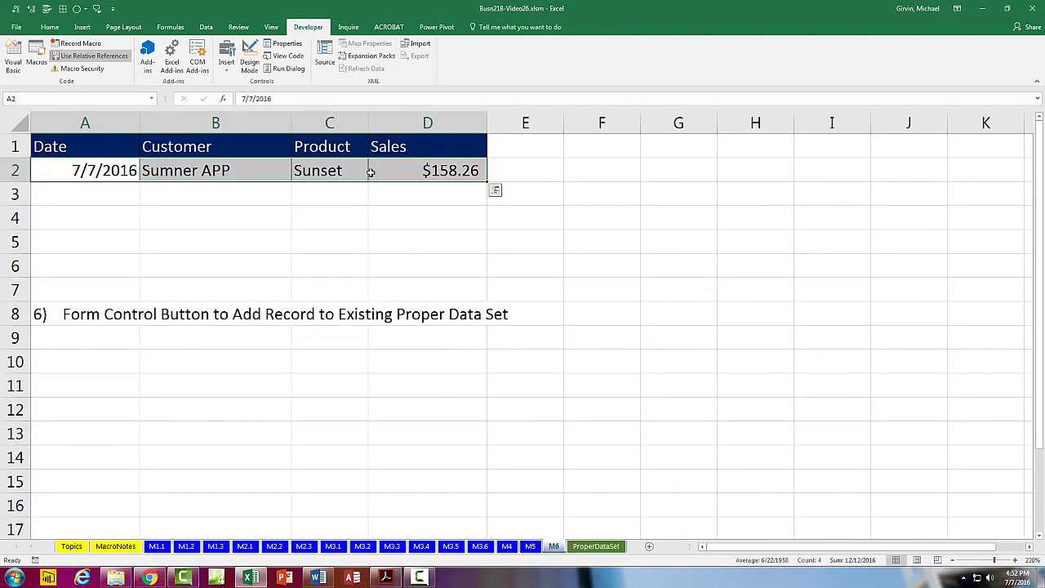
- From cell F1 with relative references off, start recording macro MoveNewRecordToProperDataSet in This Workbook, described "Move New Record To bottom of Proper Data Set on sheet named ProperDataSet"
left_click(592, 153)
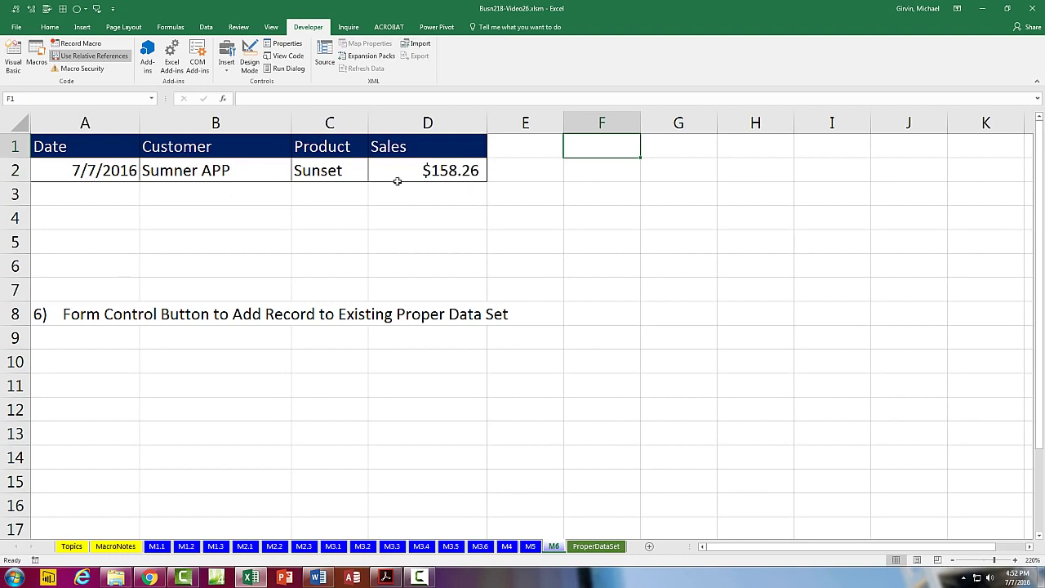
left_click(90, 56)
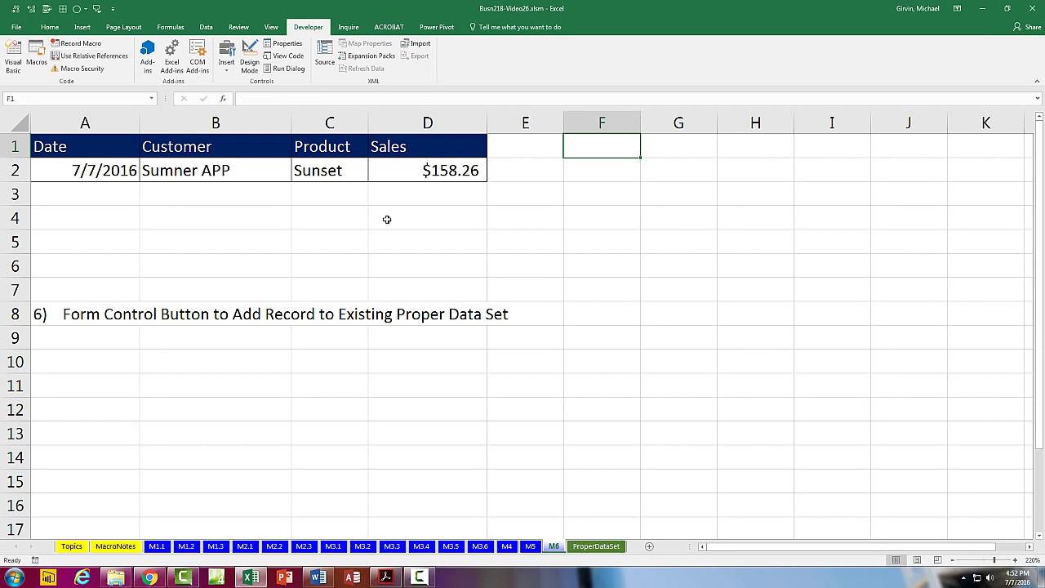
left_click(79, 43)
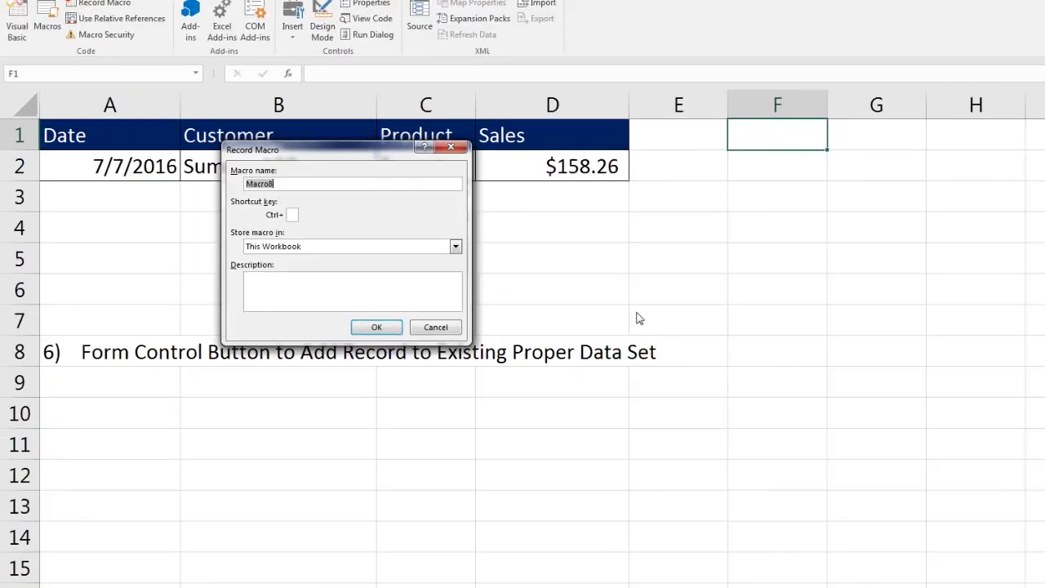
type("M")
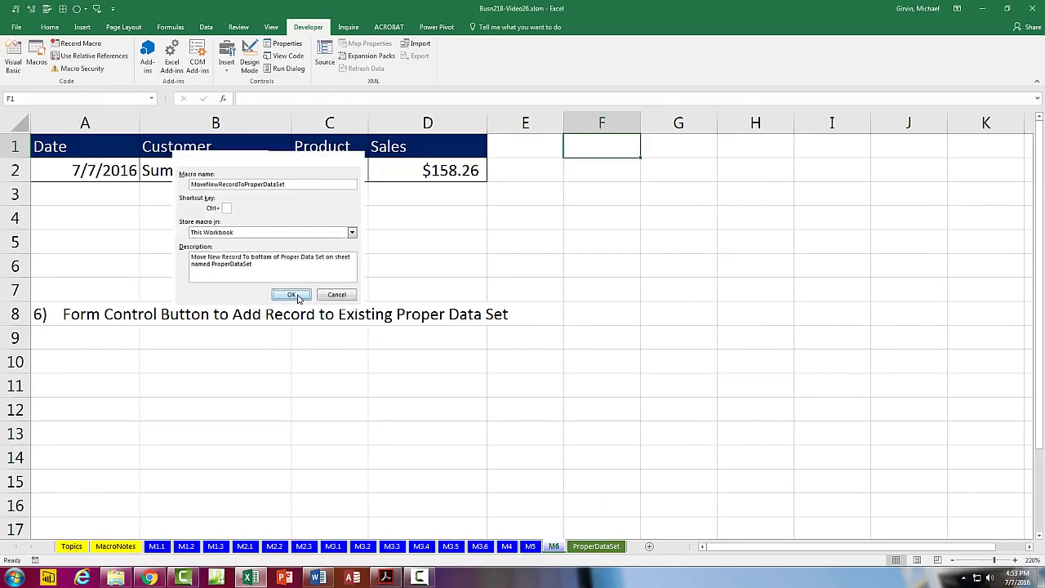
left_click(717, 455)
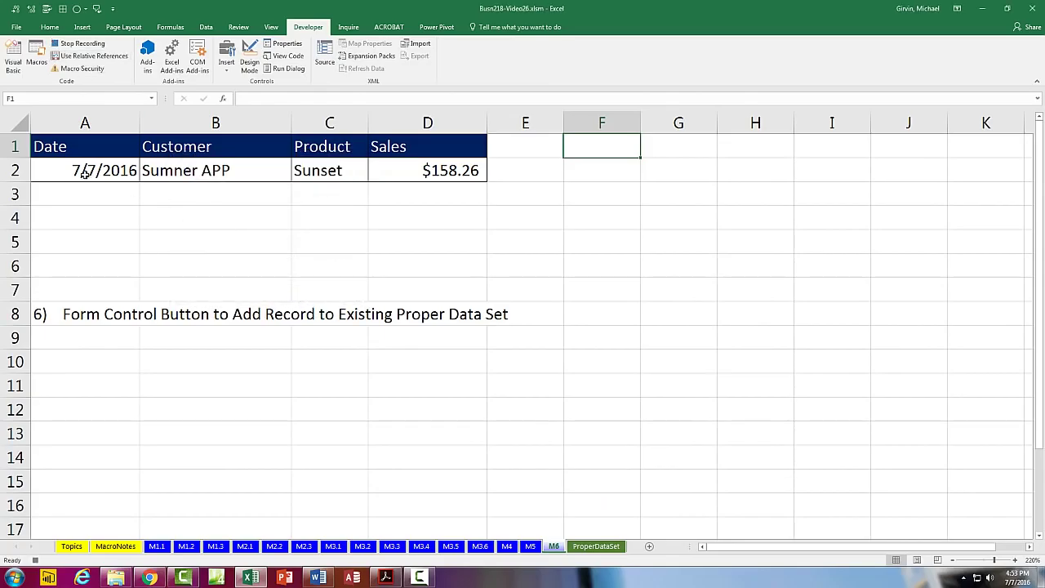
- Copy the record in A2:D2 on M6 and go from A1 on ProperDataSet to the last filled cell in column A
left_click_drag(61, 170, 449, 175)
key("ctrl+c")
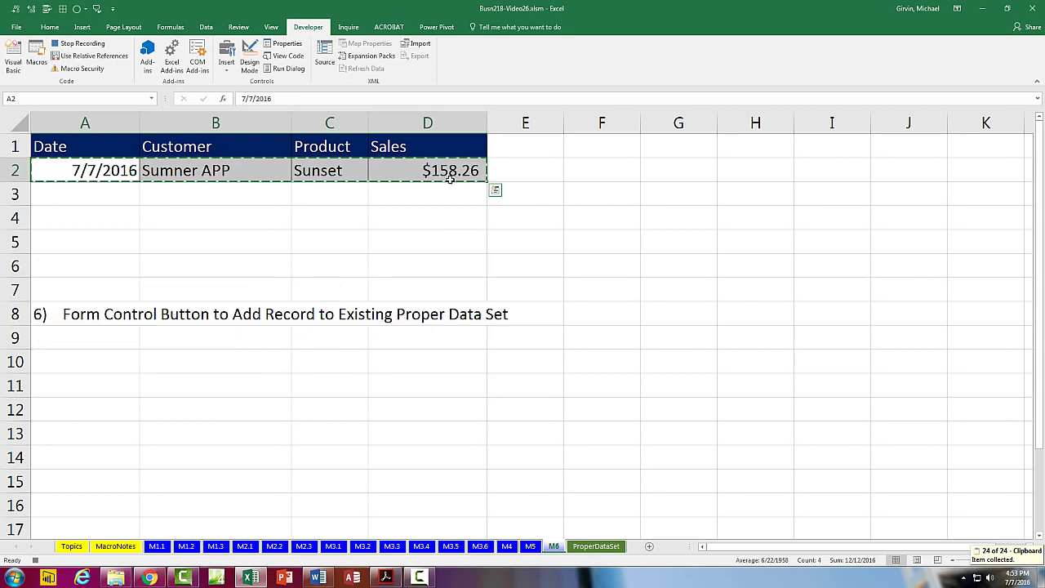
left_click(596, 545)
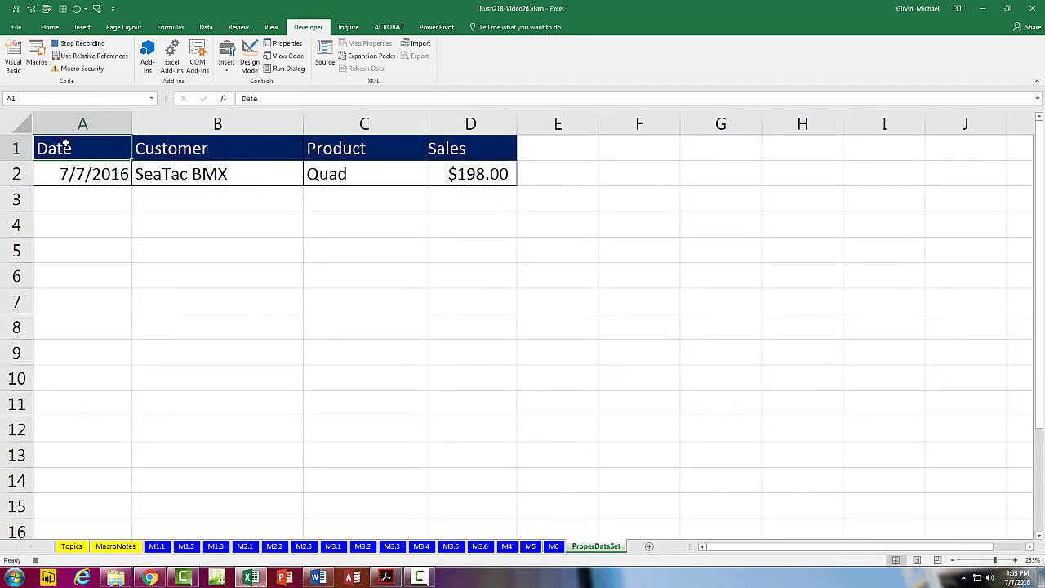
key("ctrl+Down")
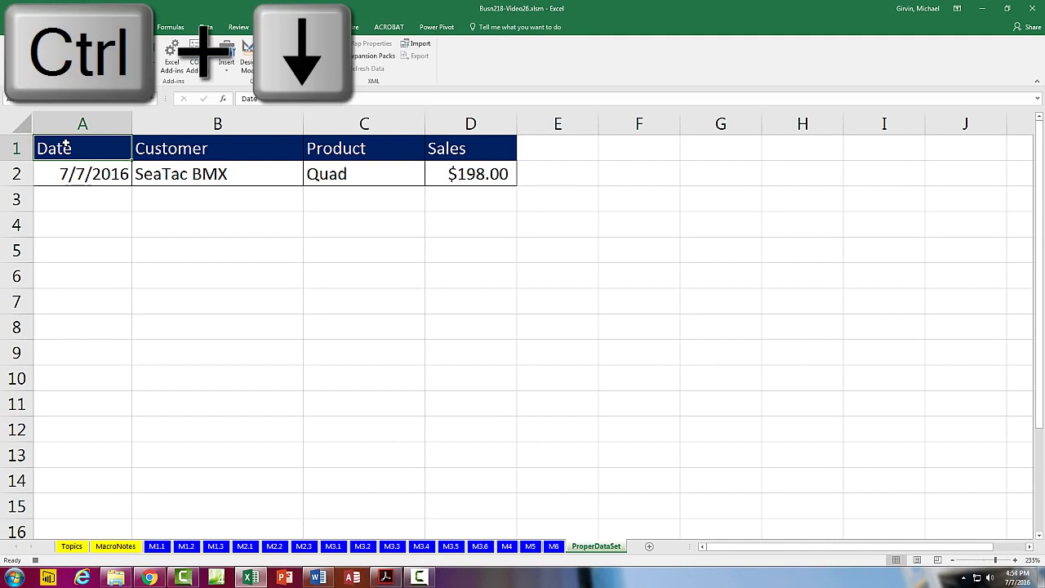
key("ctrl+Down")
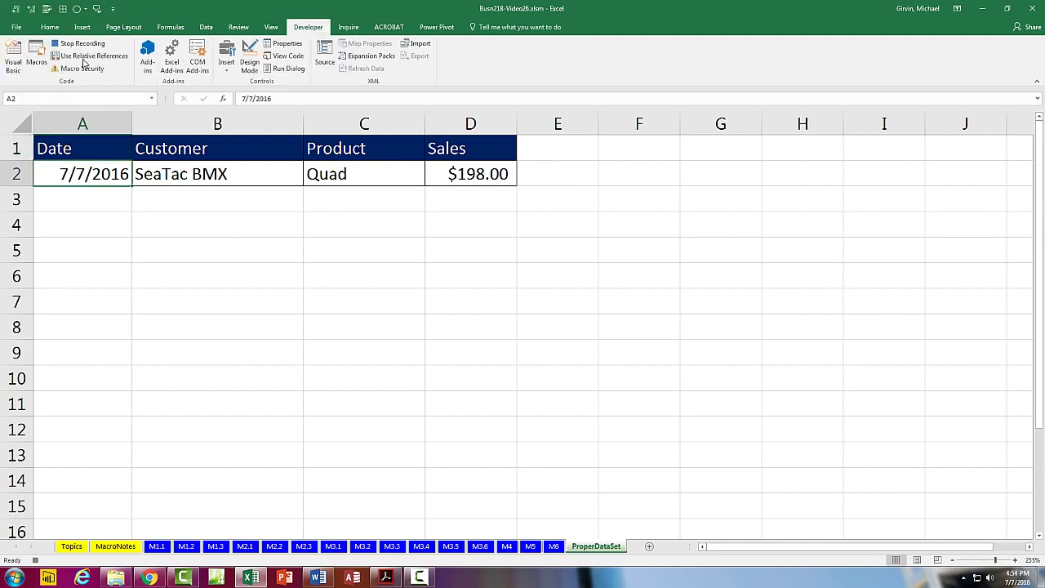
- Using relative references, paste the record at A3 on ProperDataSet and select the cell beneath it, A4, switching back to absolute references
left_click(90, 55)
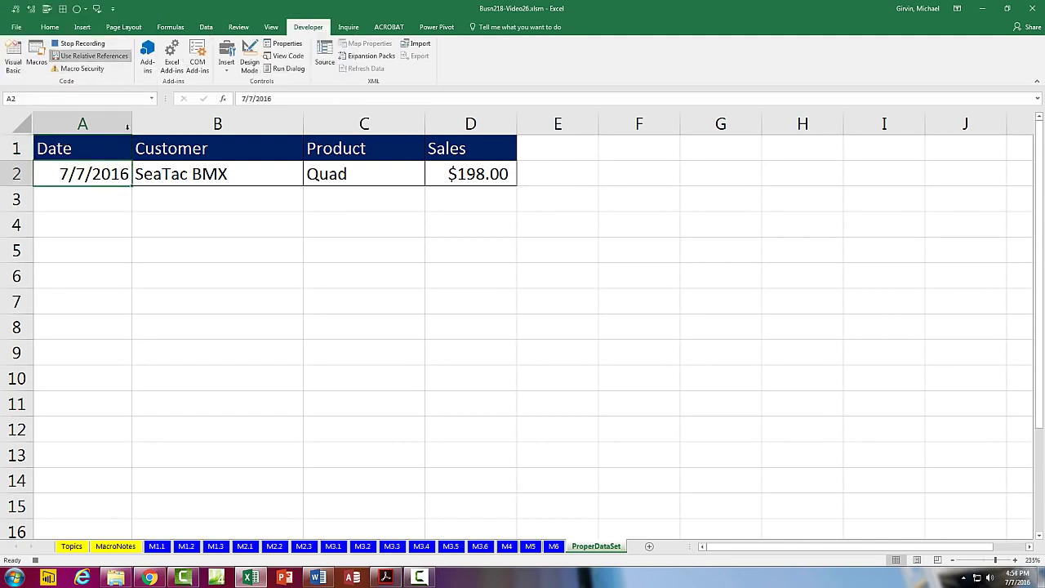
left_click(87, 198)
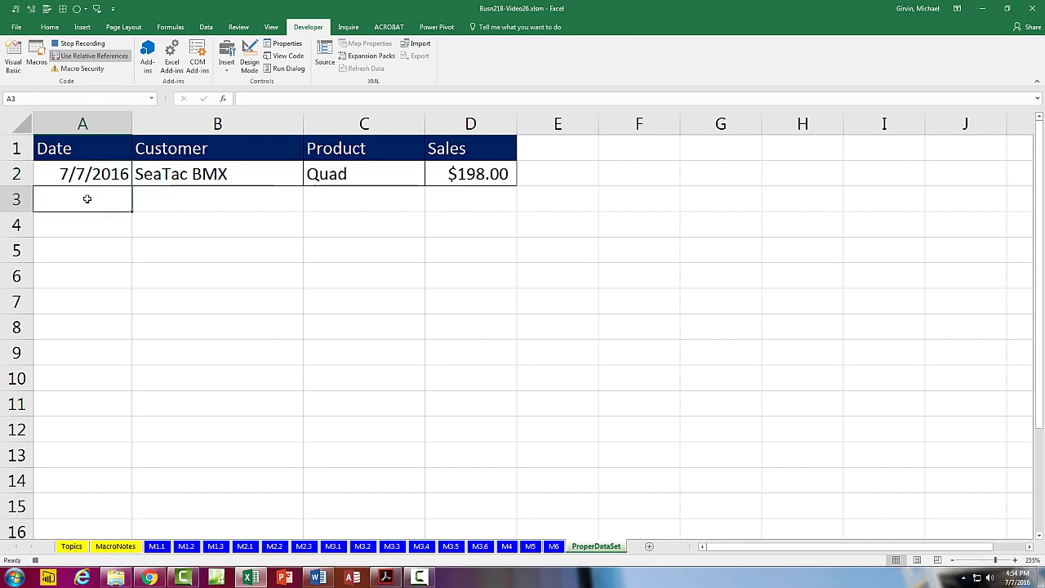
key("ctrl+v")
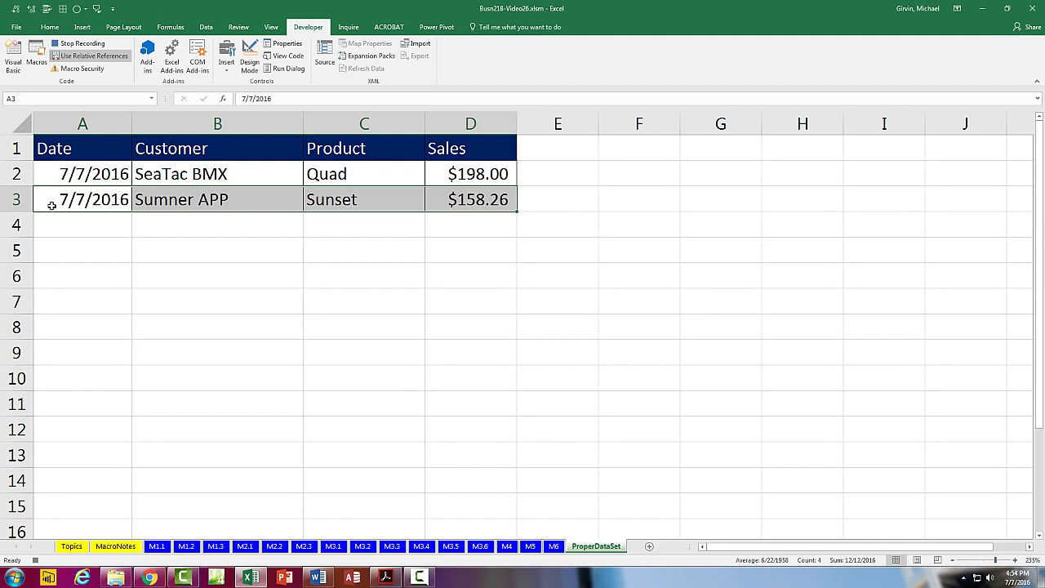
left_click(90, 228)
left_click(92, 56)
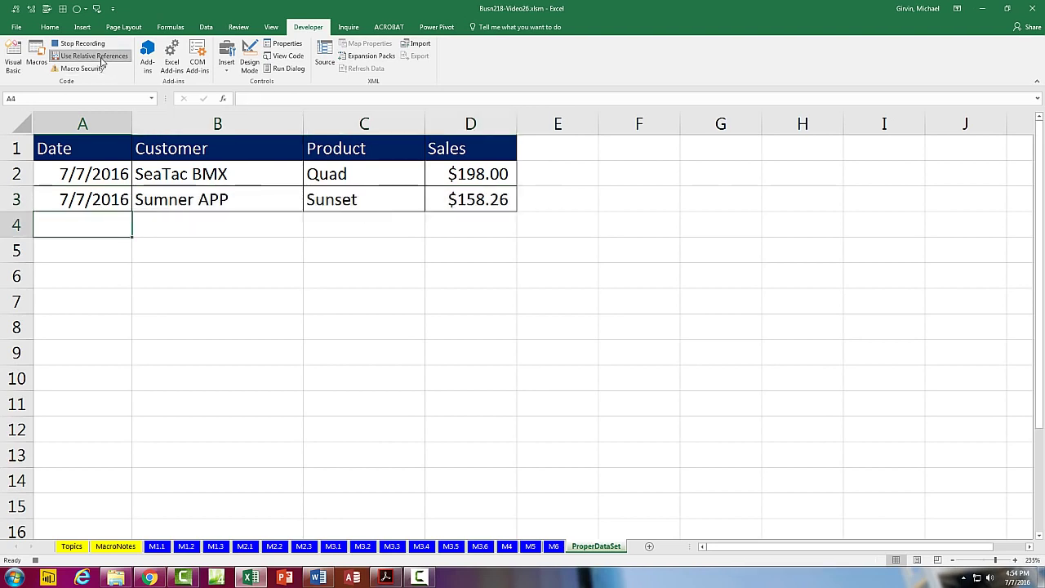
- Clear the entry row A2:D2 on sheet M6, select A2, and stop the macro recording
left_click(553, 547)
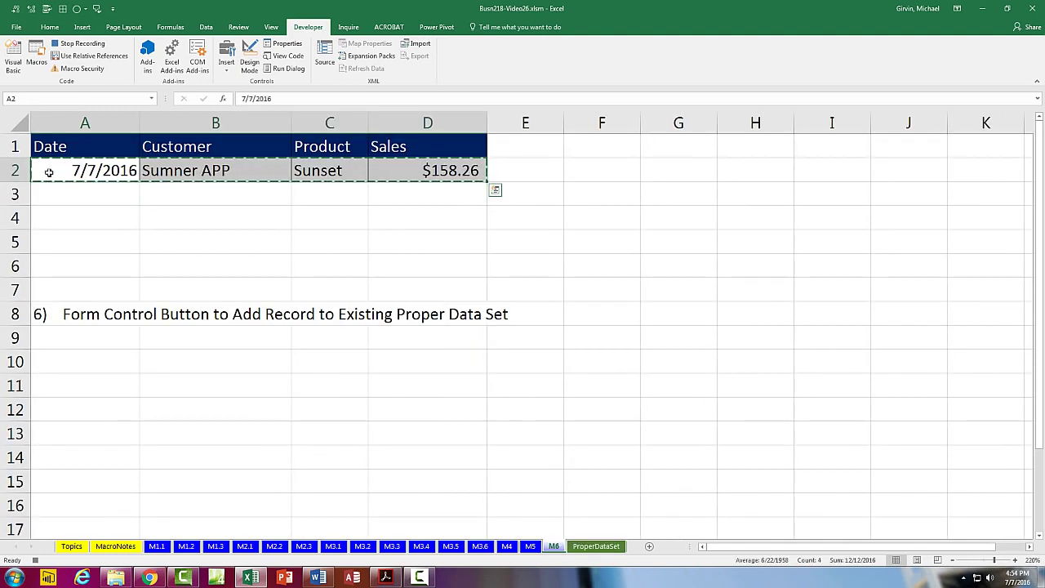
left_click_drag(49, 172, 427, 170)
key("Delete")
left_click(74, 171)
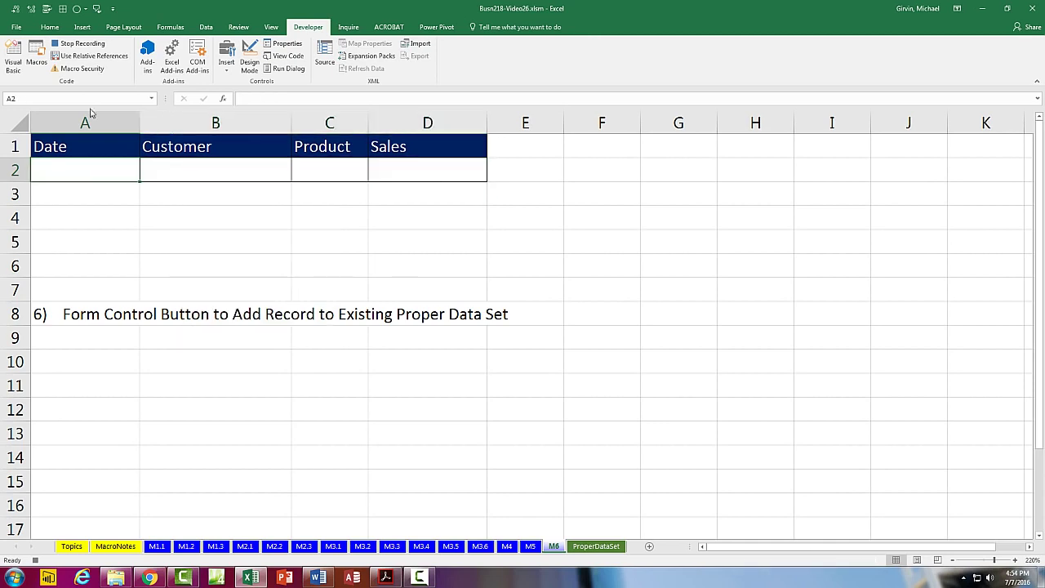
left_click(82, 44)
- Review the recorded VBA code of the MoveNewRecordToProperDataSet macro, and close the editor
key("alt+F8")
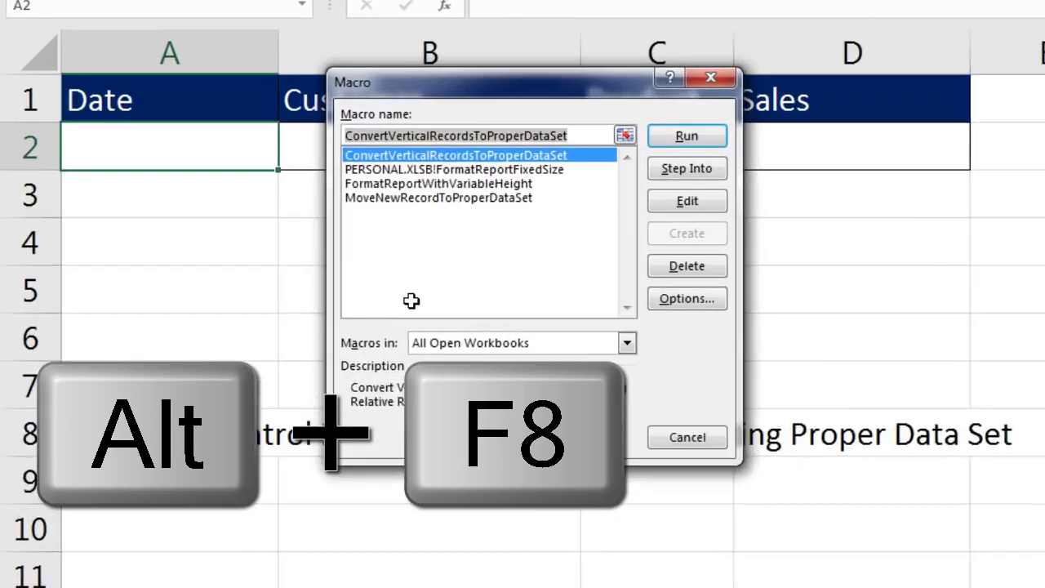
left_click(208, 198)
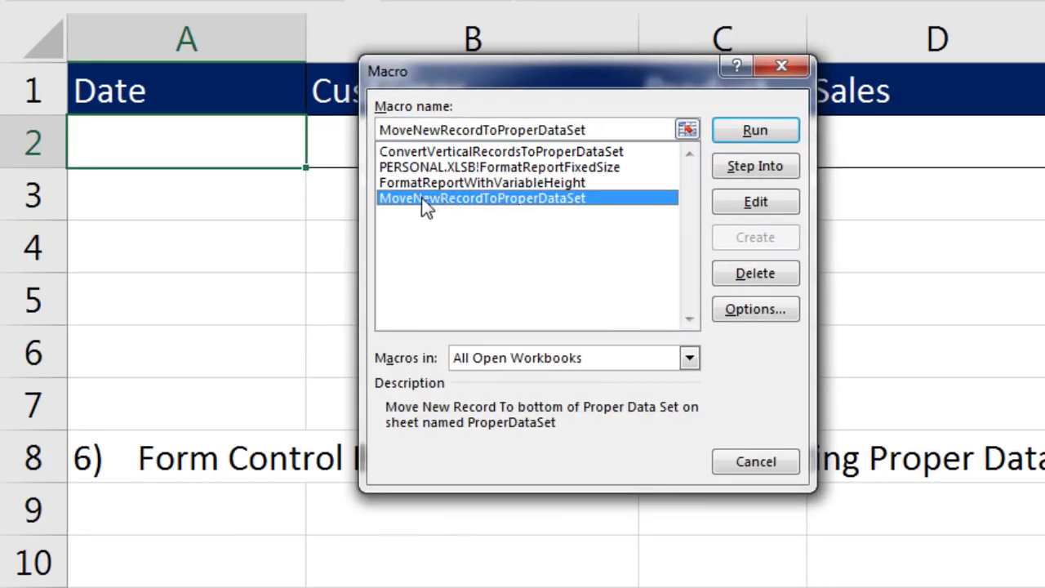
left_click(777, 204)
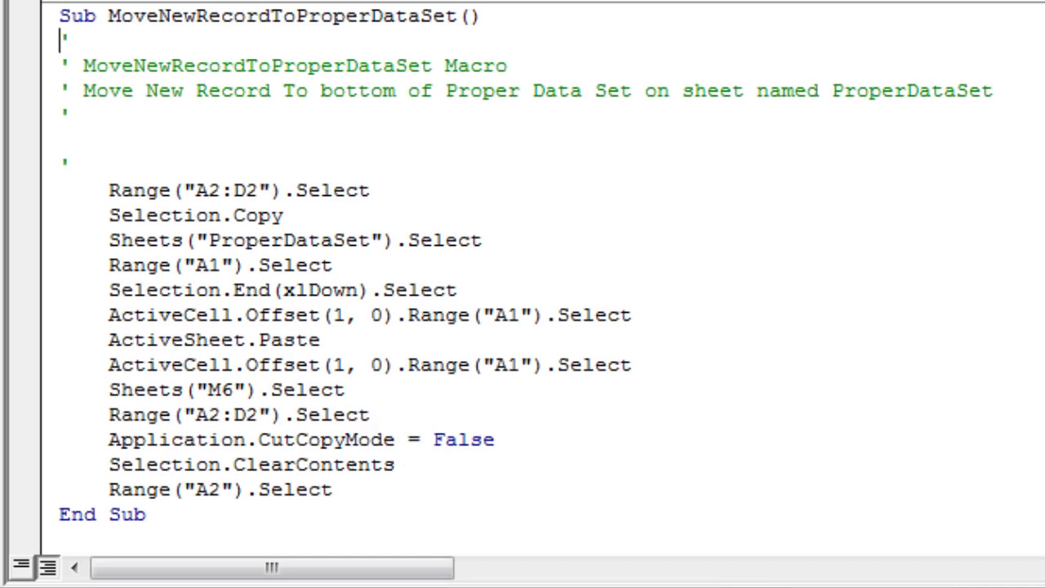
left_click(1032, 4)
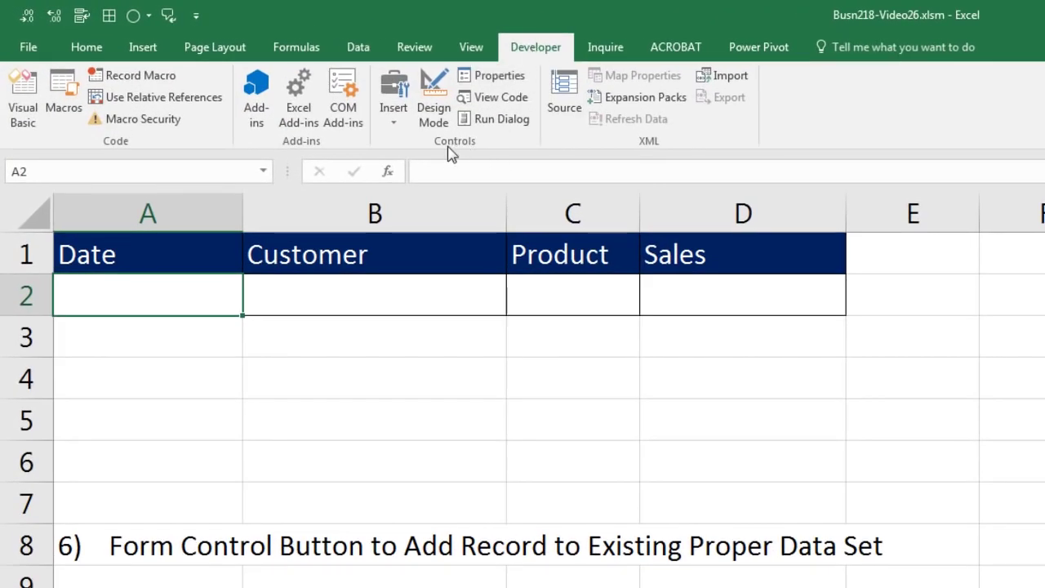
- Draw a Form Control button across about B4:E6 on M6 and assign the MoveNewRecordToProperDataSet macro to it
left_click(394, 131)
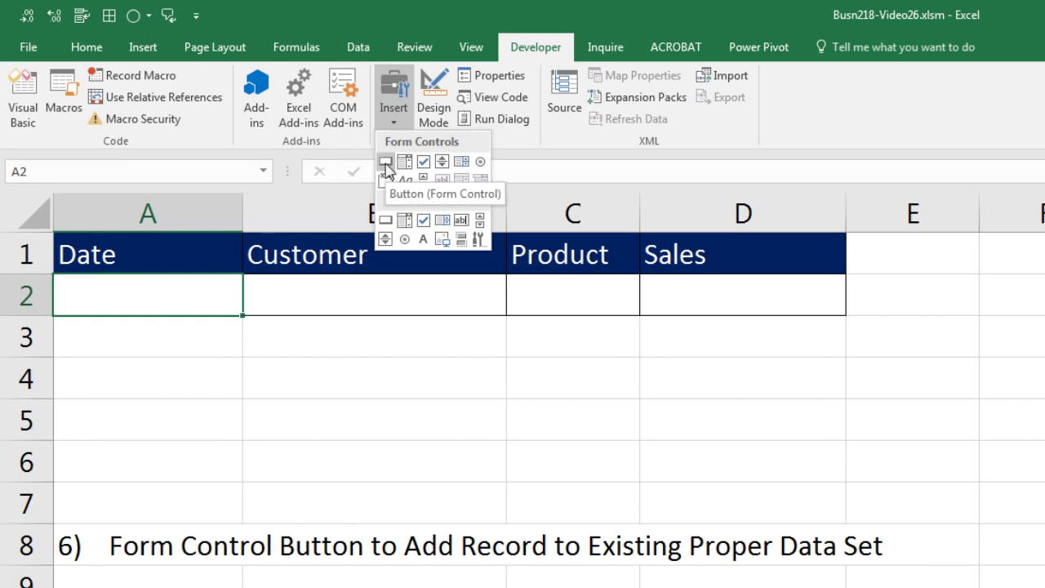
left_click(386, 166)
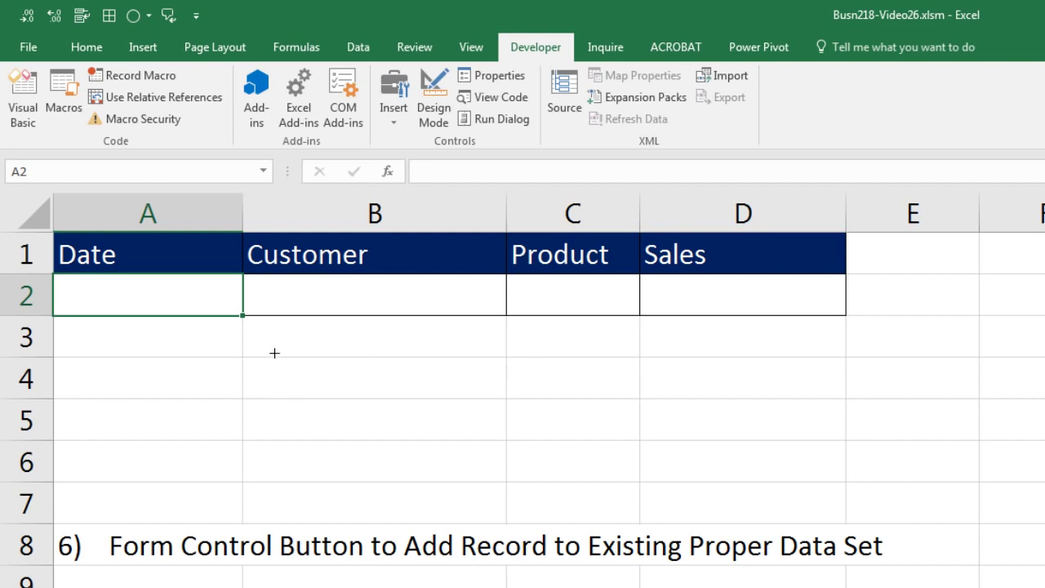
left_click_drag(274, 354, 880, 462)
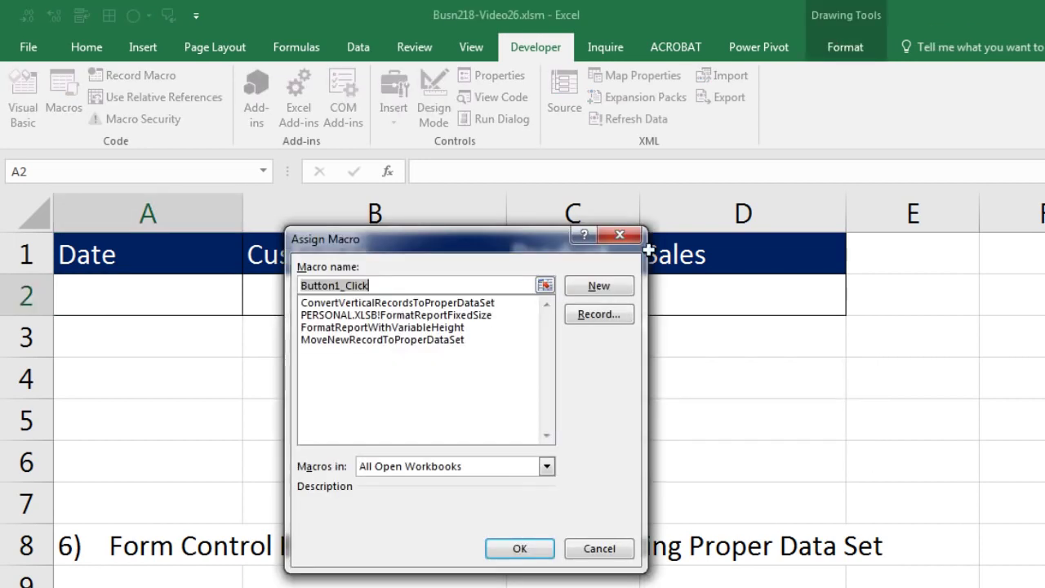
left_click(318, 342)
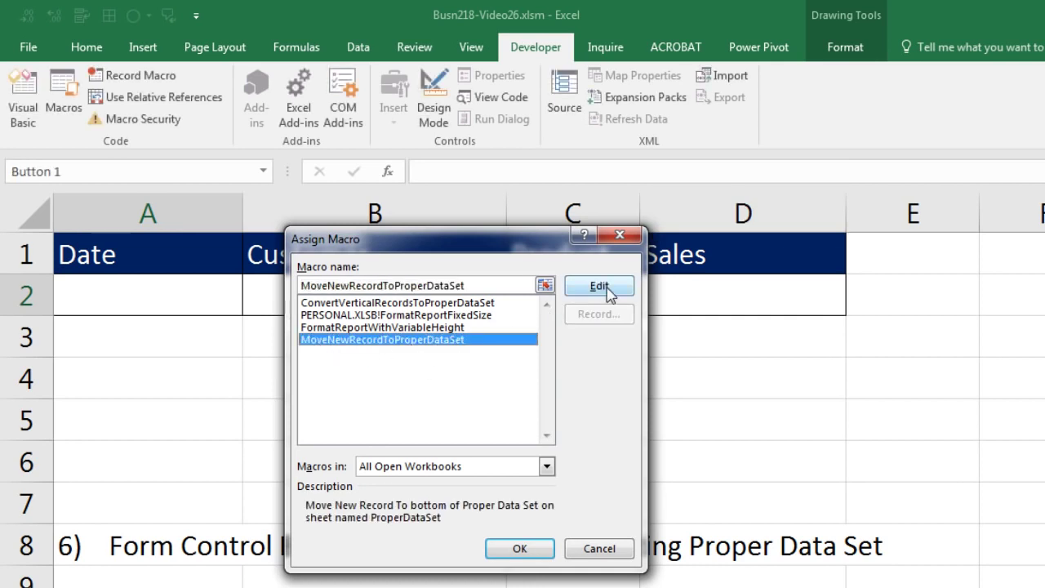
left_click(533, 550)
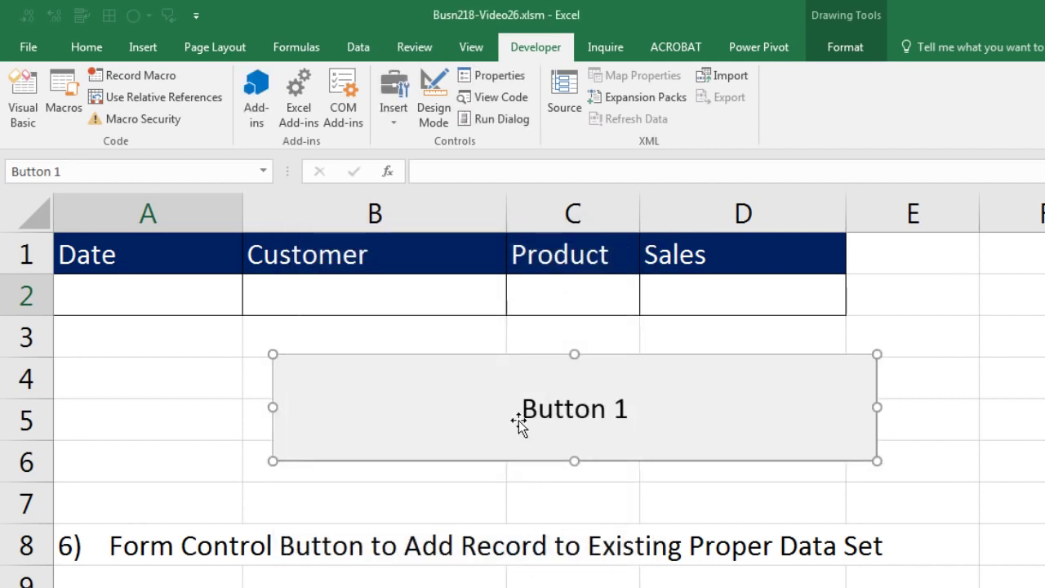
- Change the button's caption to "Click to move record to bottom of data set on sheet ProperDataSet"
left_click(526, 408)
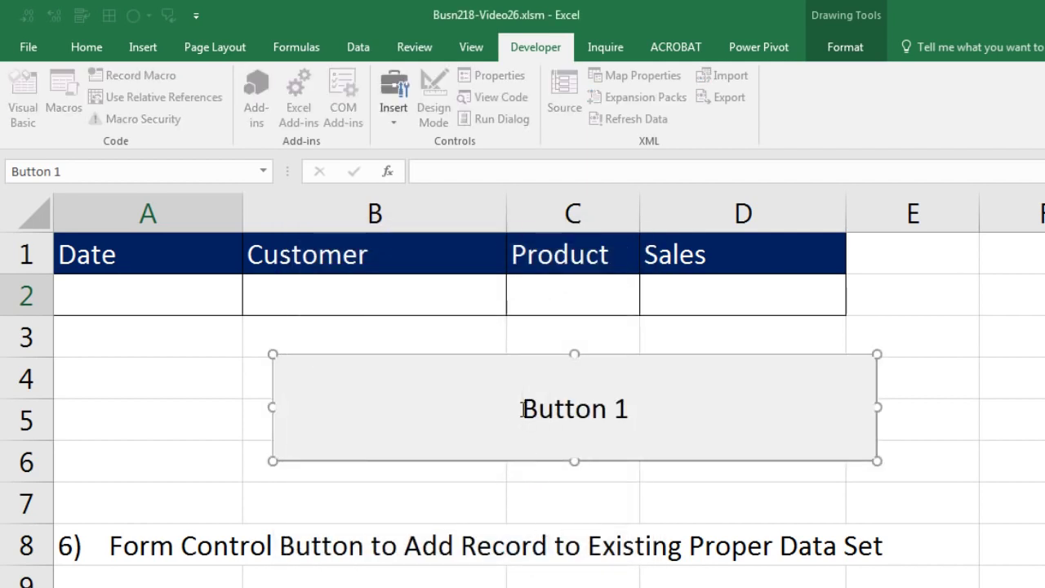
left_click_drag(526, 408, 668, 410)
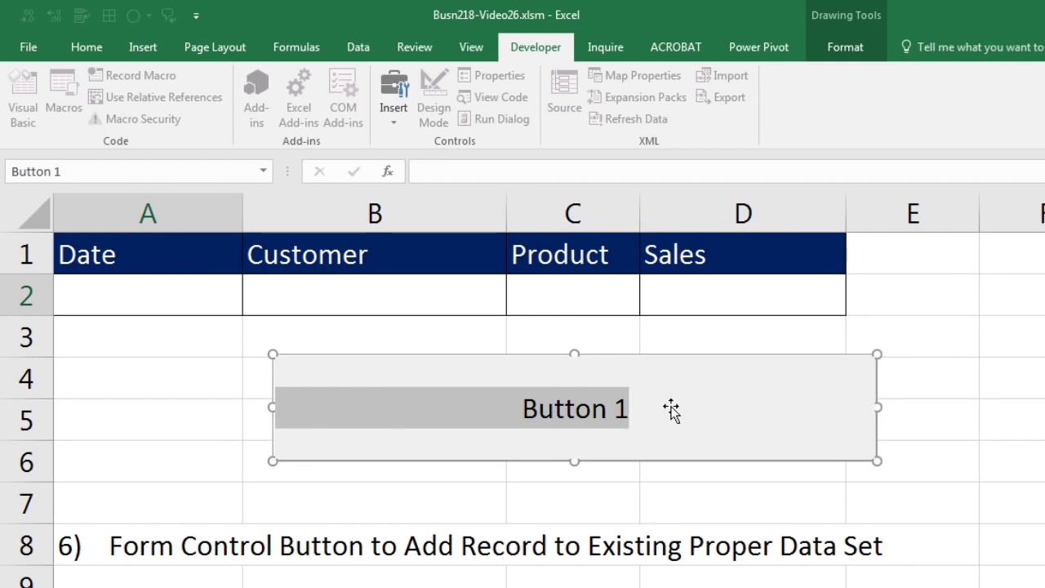
type("Click to move record to bottom of data set on sheet ProperDataSet")
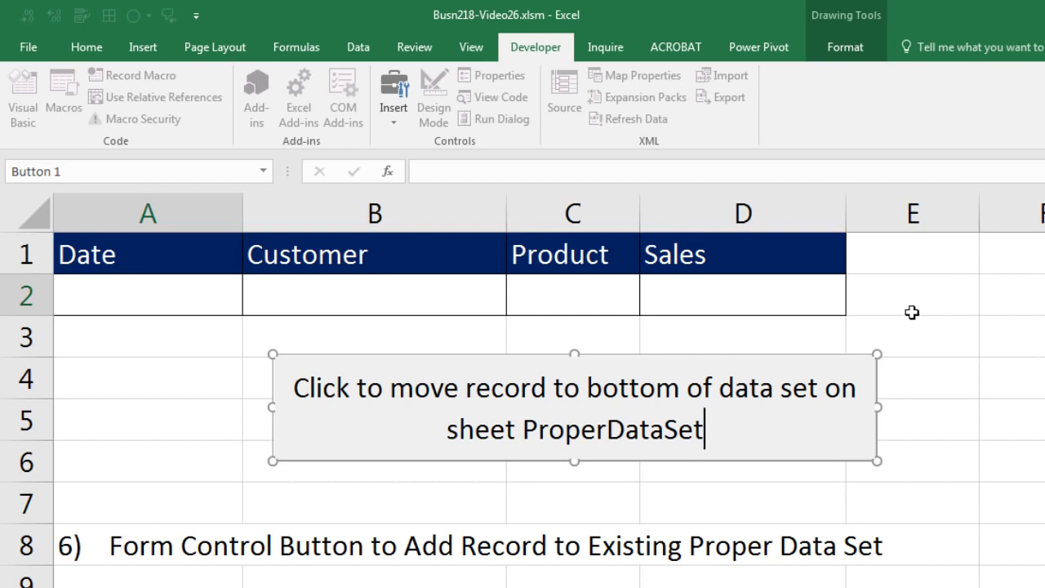
left_click(1039, 383)
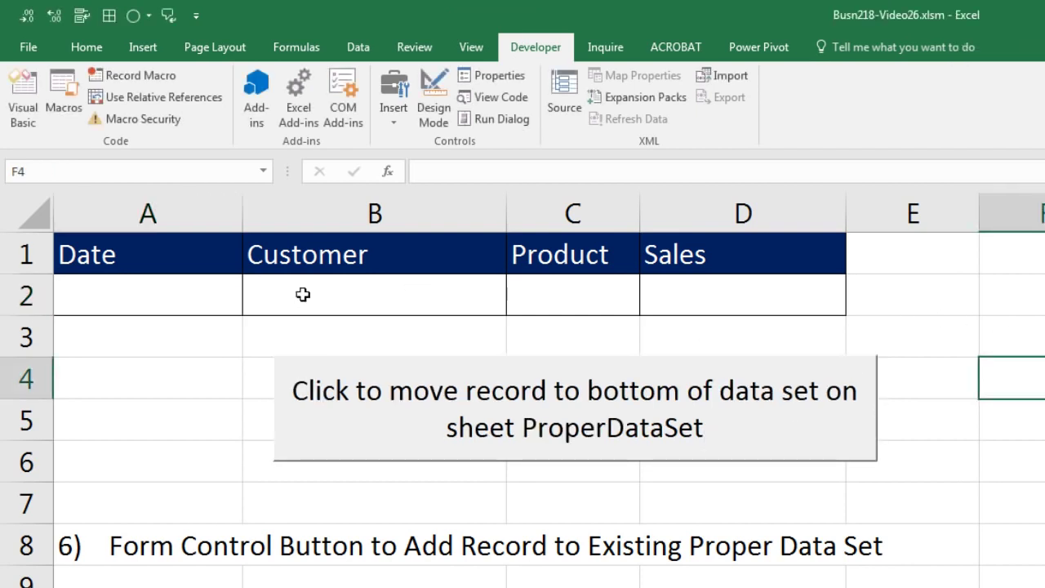
- Enter a record in row 2 dated 7/7/2016 with the customer's name, product Quad and sales 43.5, and move it using the new macro button
left_click(107, 294)
type("7/7/2016")
key("Tab")
type("Lim Ham")
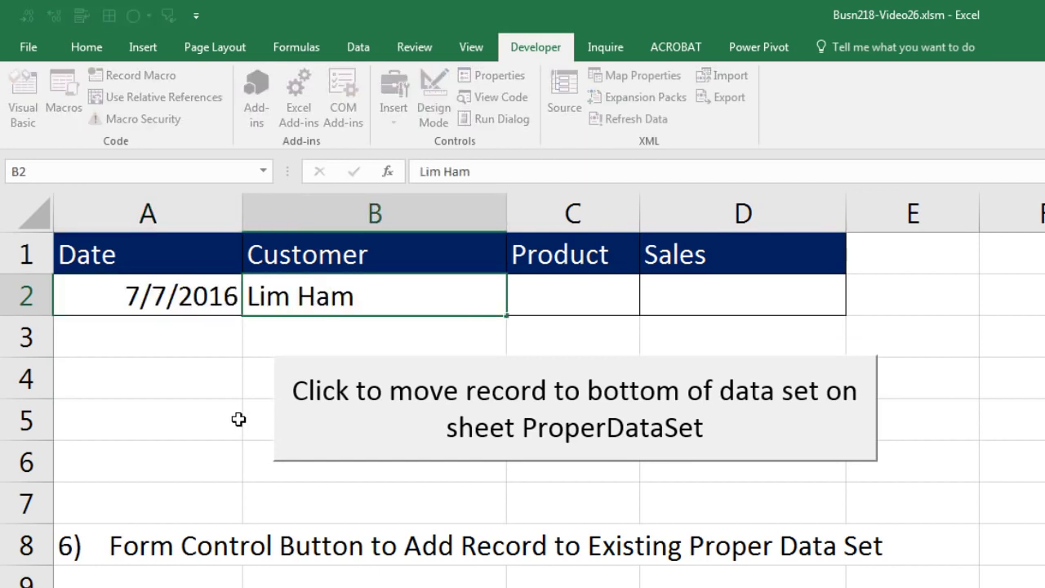
key("Tab")
type("Quad")
key("Tab")
type("43.5")
key("ctrl+Return")
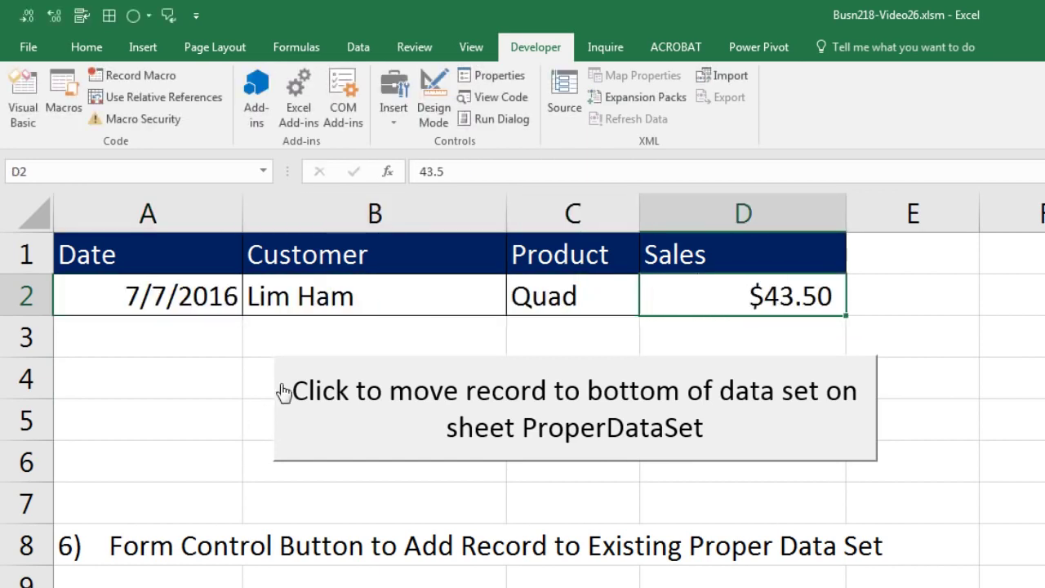
left_click(566, 438)
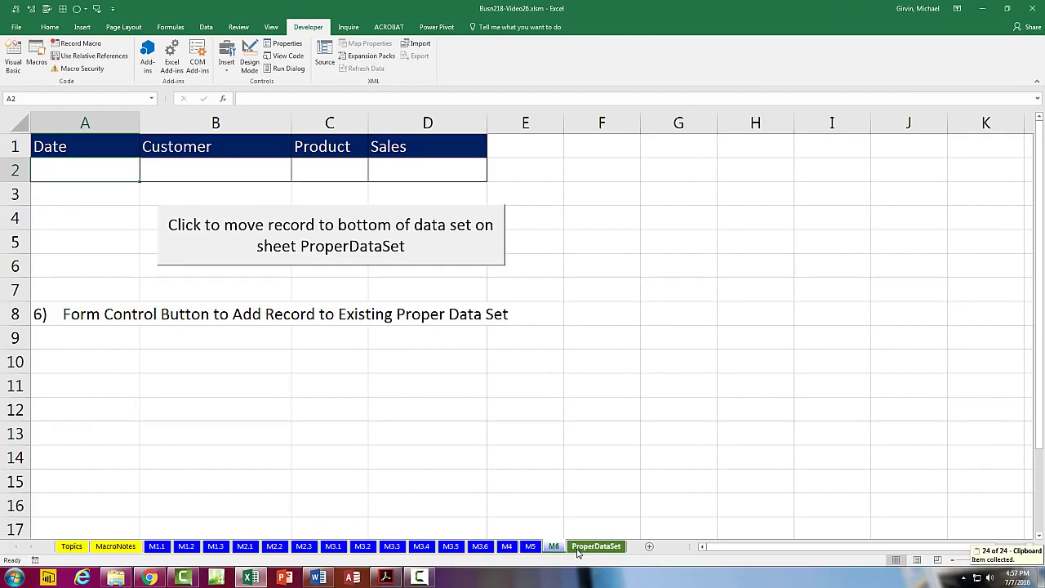
- Check the bottom of the data set on ProperDataSet for the moved record, and return to M6
left_click(577, 551)
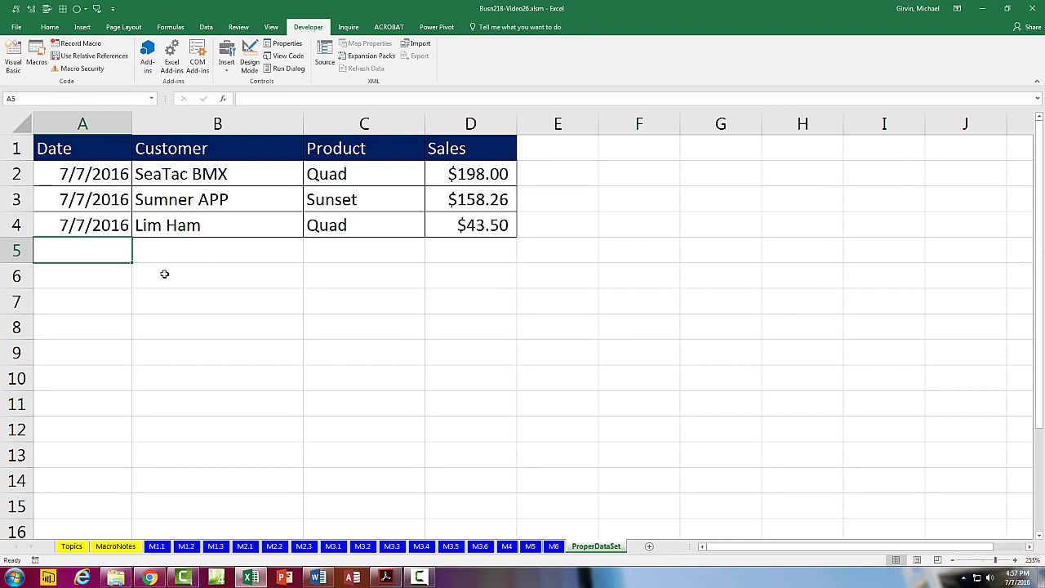
left_click(554, 547)
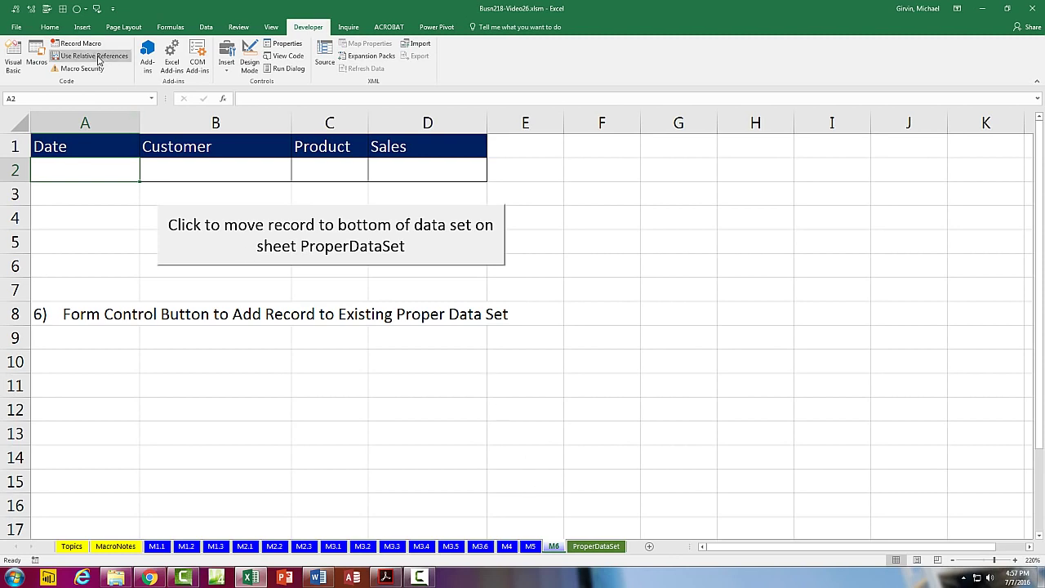
- Review the color-sum example on M5 and inspect the SpellNumber formula in B2 on M4
left_click(531, 546)
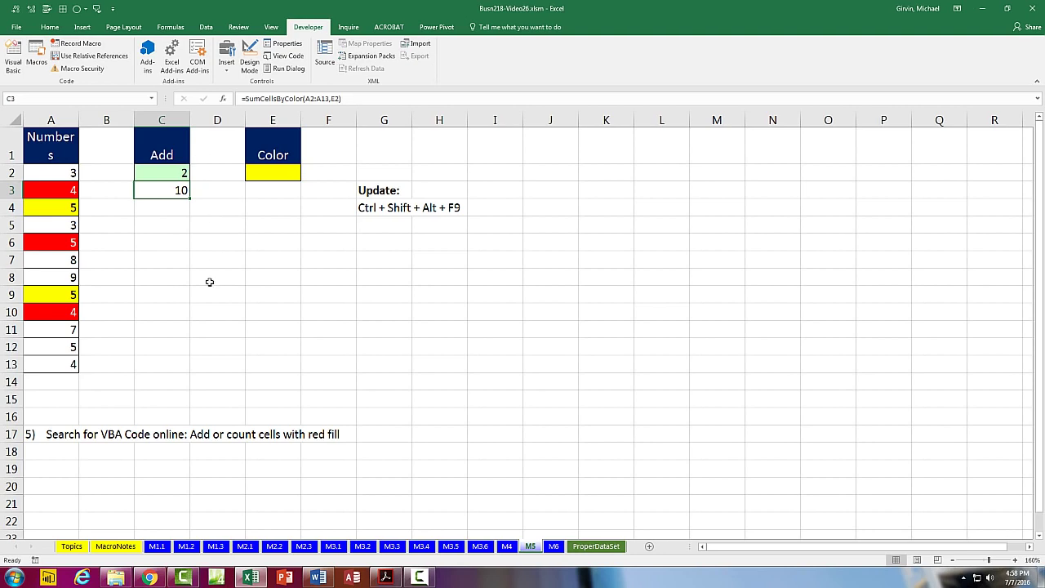
left_click(507, 546)
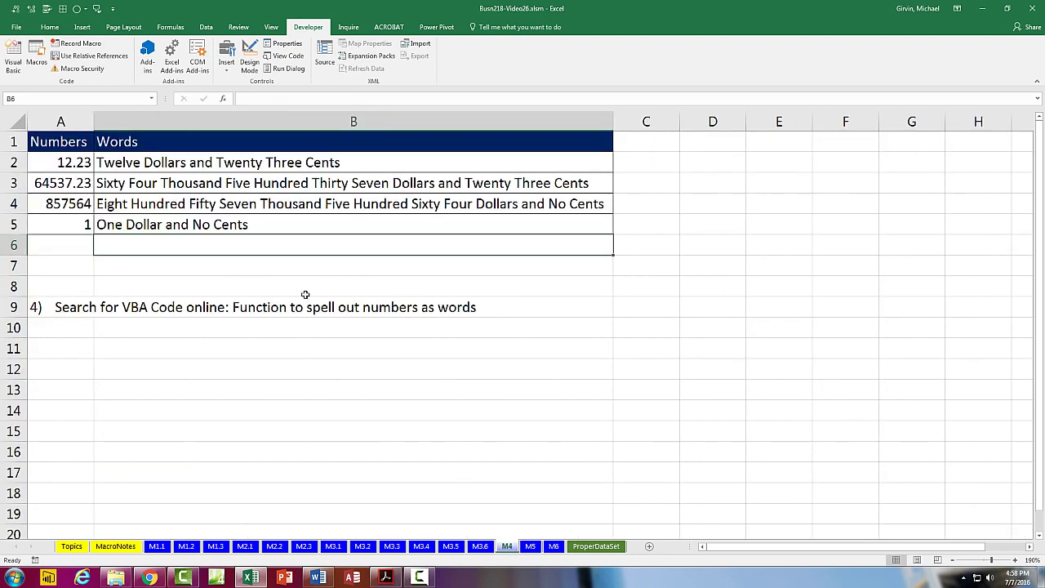
left_click(163, 162)
double_click(162, 162)
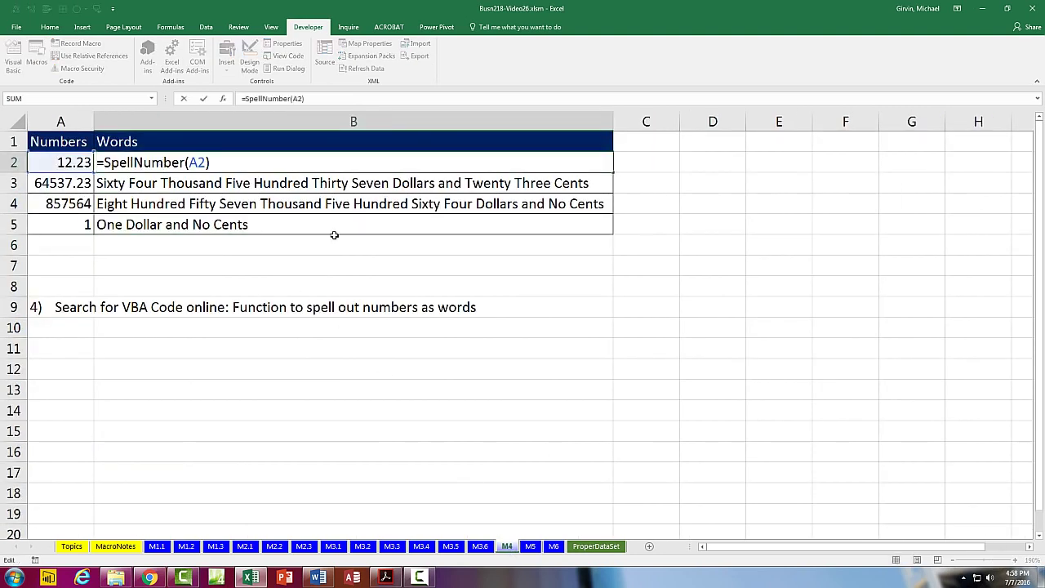
key("ctrl+Return")
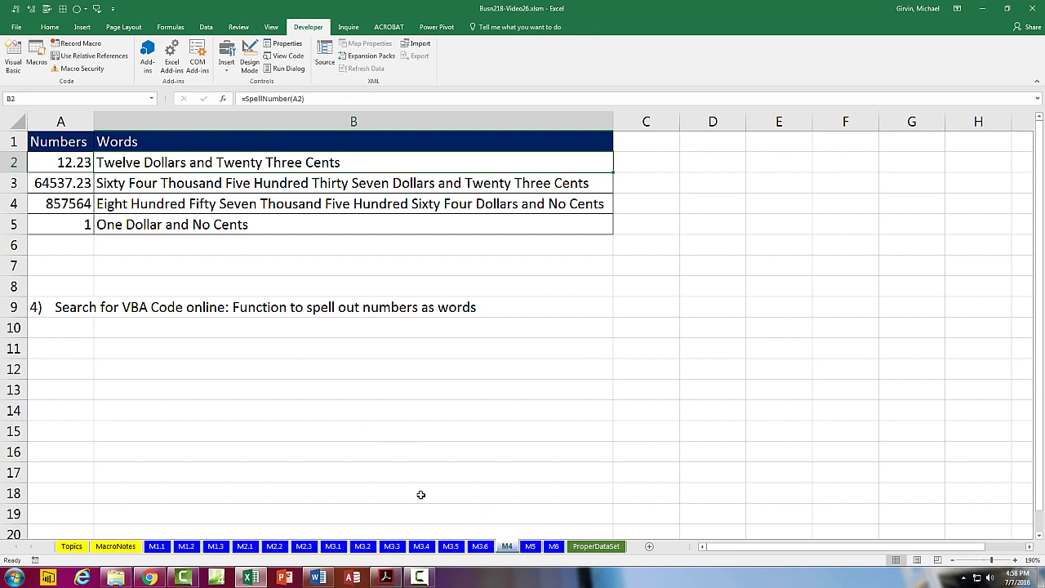
- Review the recorded macro examples on sheets M3.1, M2.1 and M1.1 in that order
left_click(334, 546)
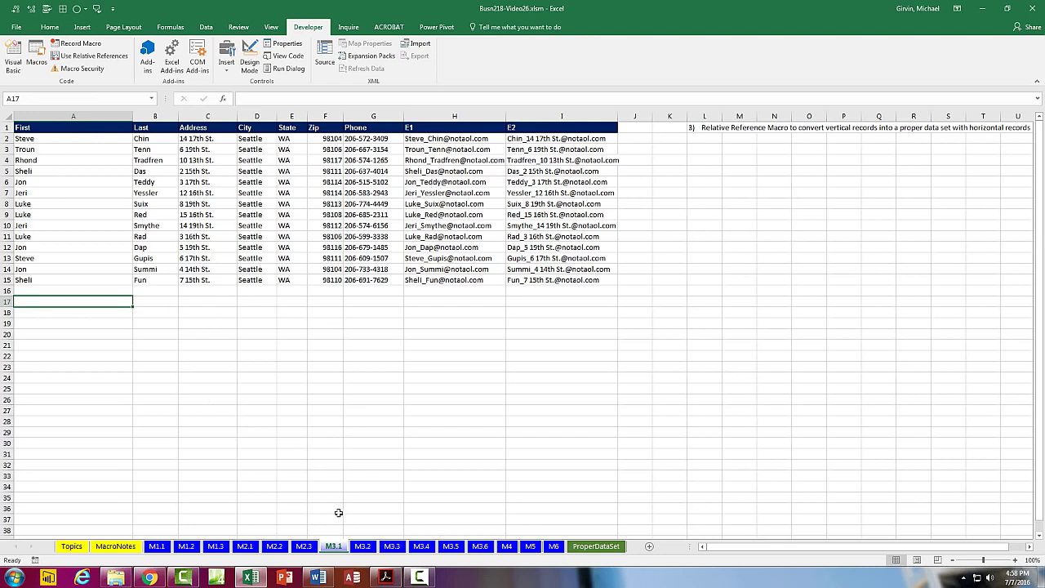
left_click(244, 547)
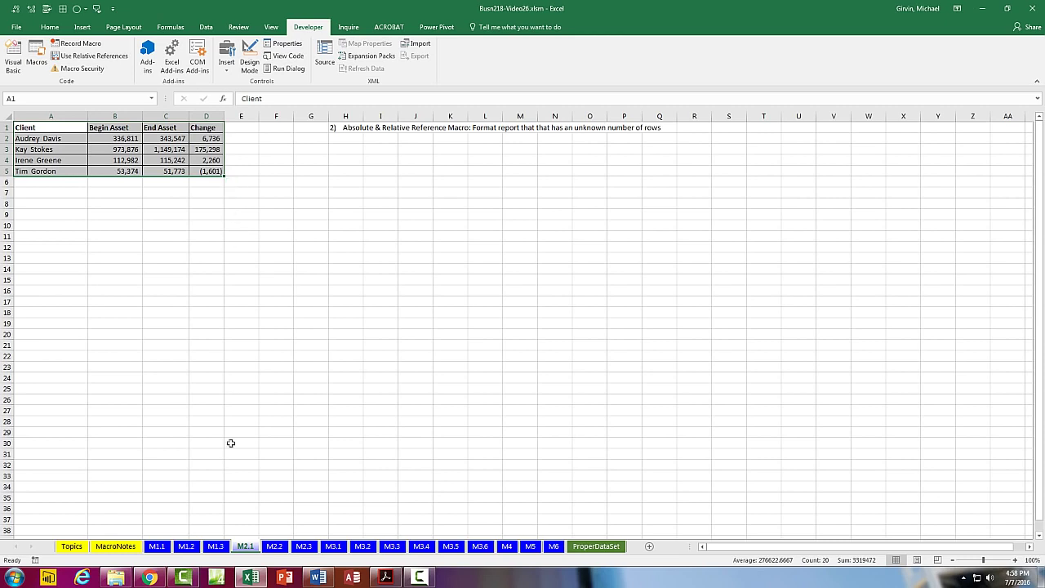
left_click(160, 547)
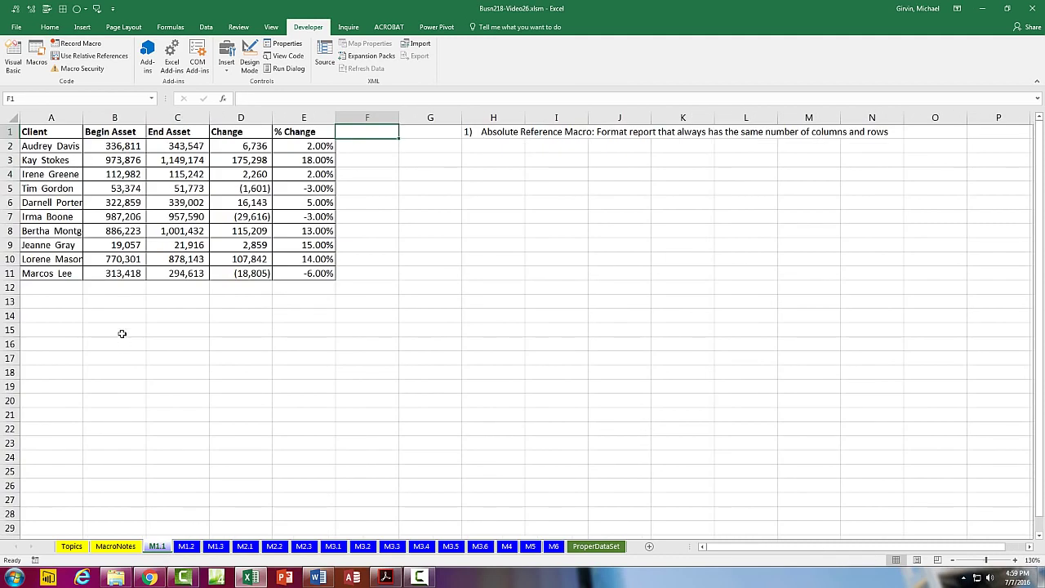